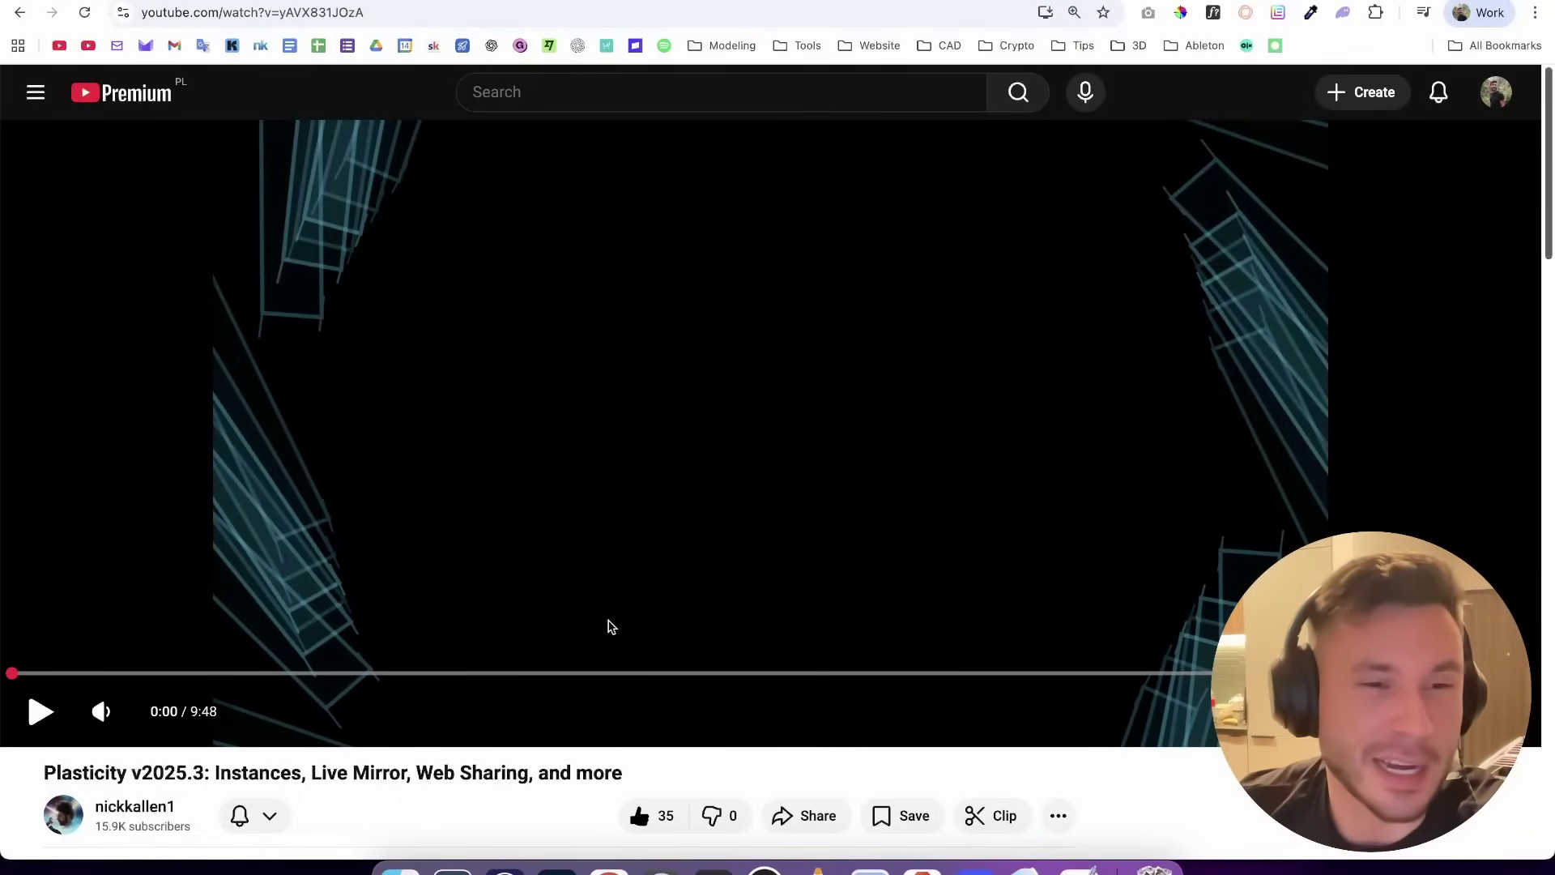
Start the Plasticity v2025.3 walkthrough and make the player fill the browser window
{"action": "scroll", "coordinate": [612, 628], "scroll_direction": "down", "scroll_amount": 3}
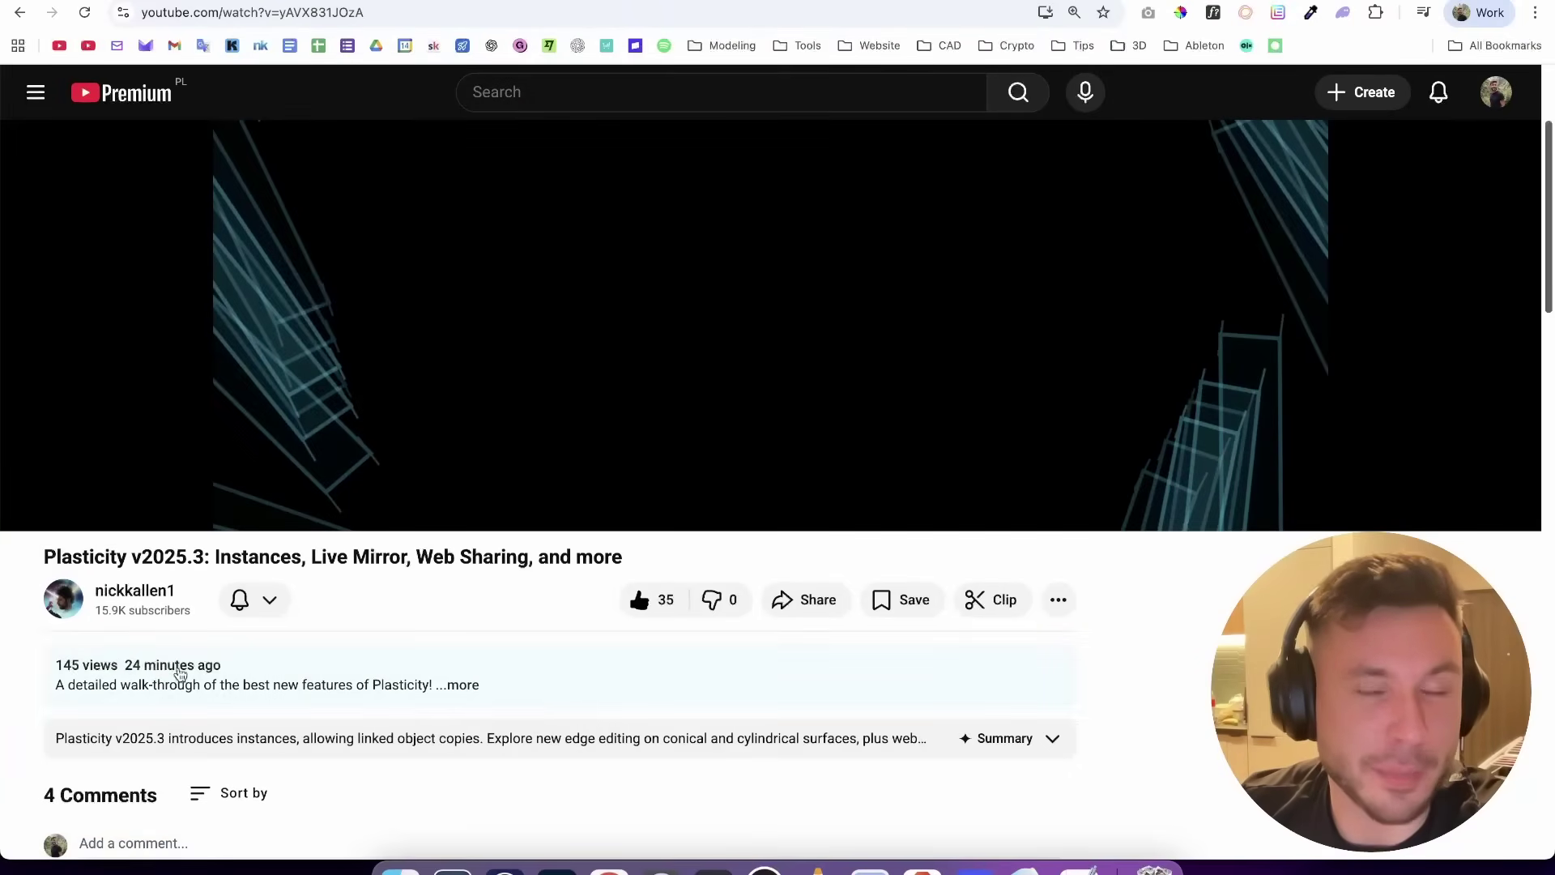
{"action": "scroll", "coordinate": [154, 677], "scroll_direction": "up", "scroll_amount": 3}
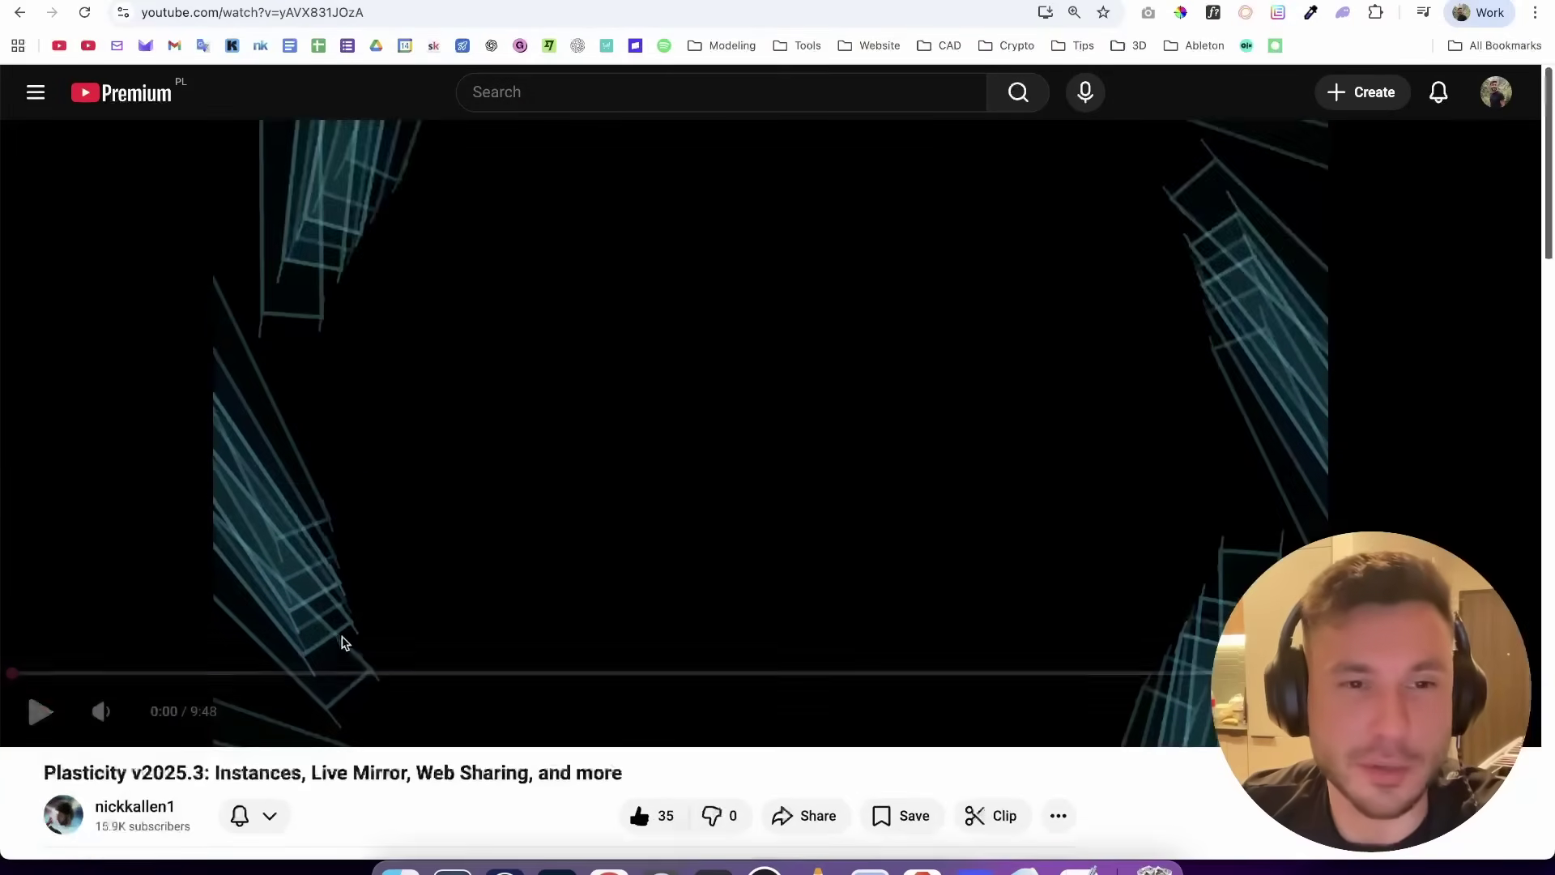
{"action": "left_click", "coordinate": [41, 711]}
{"action": "key", "text": "f"}
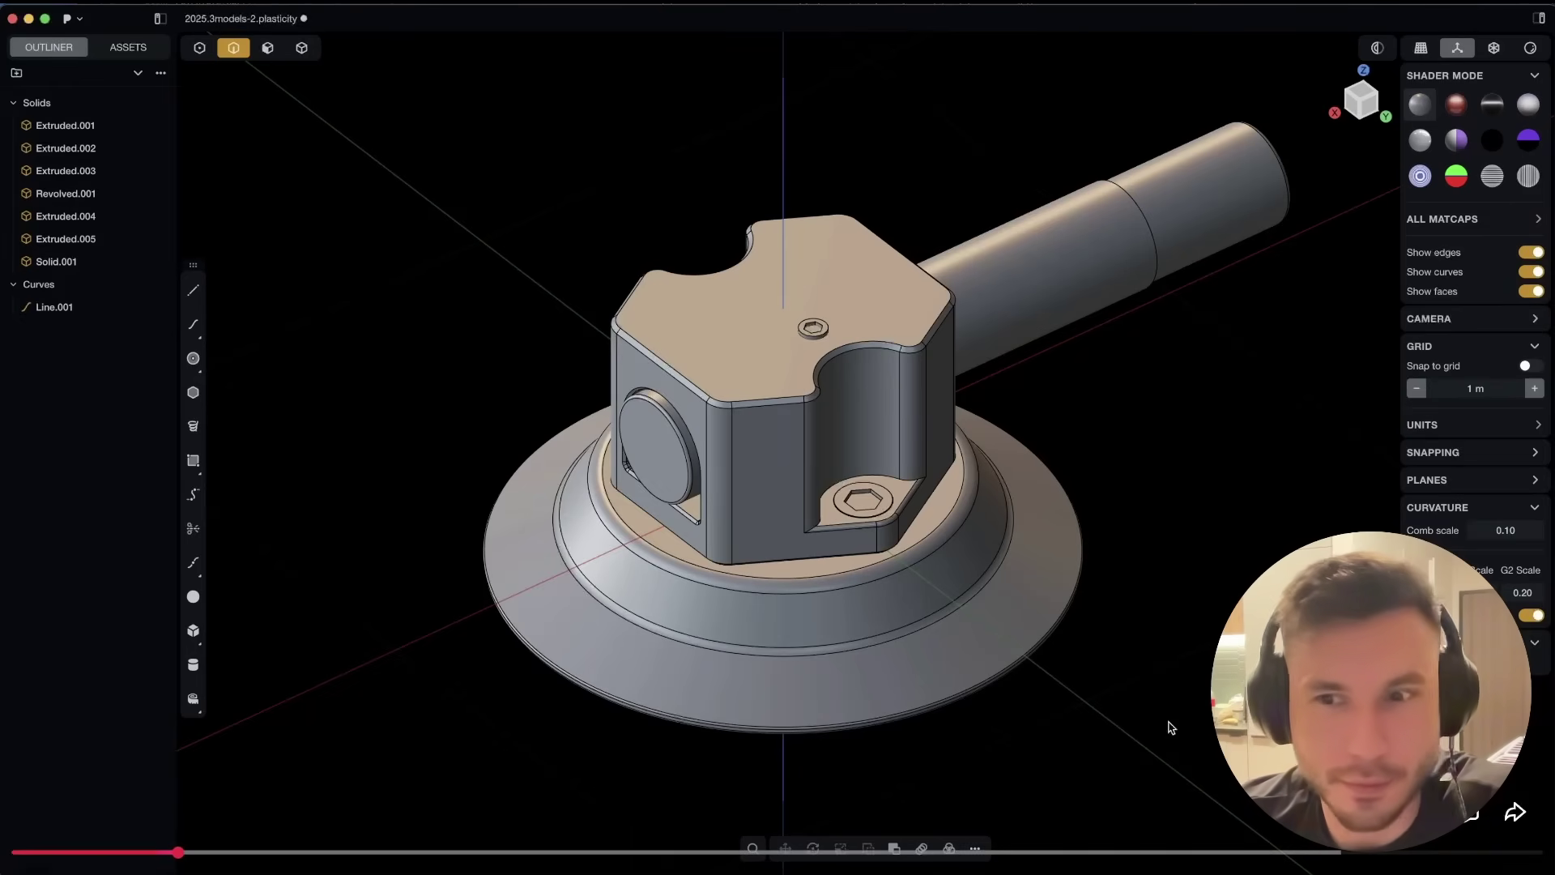
Adjust the playback speed with the custom slider, then pause and resume at the bolt ring demo
{"action": "left_click", "coordinate": [1470, 812]}
{"action": "left_click", "coordinate": [1394, 739]}
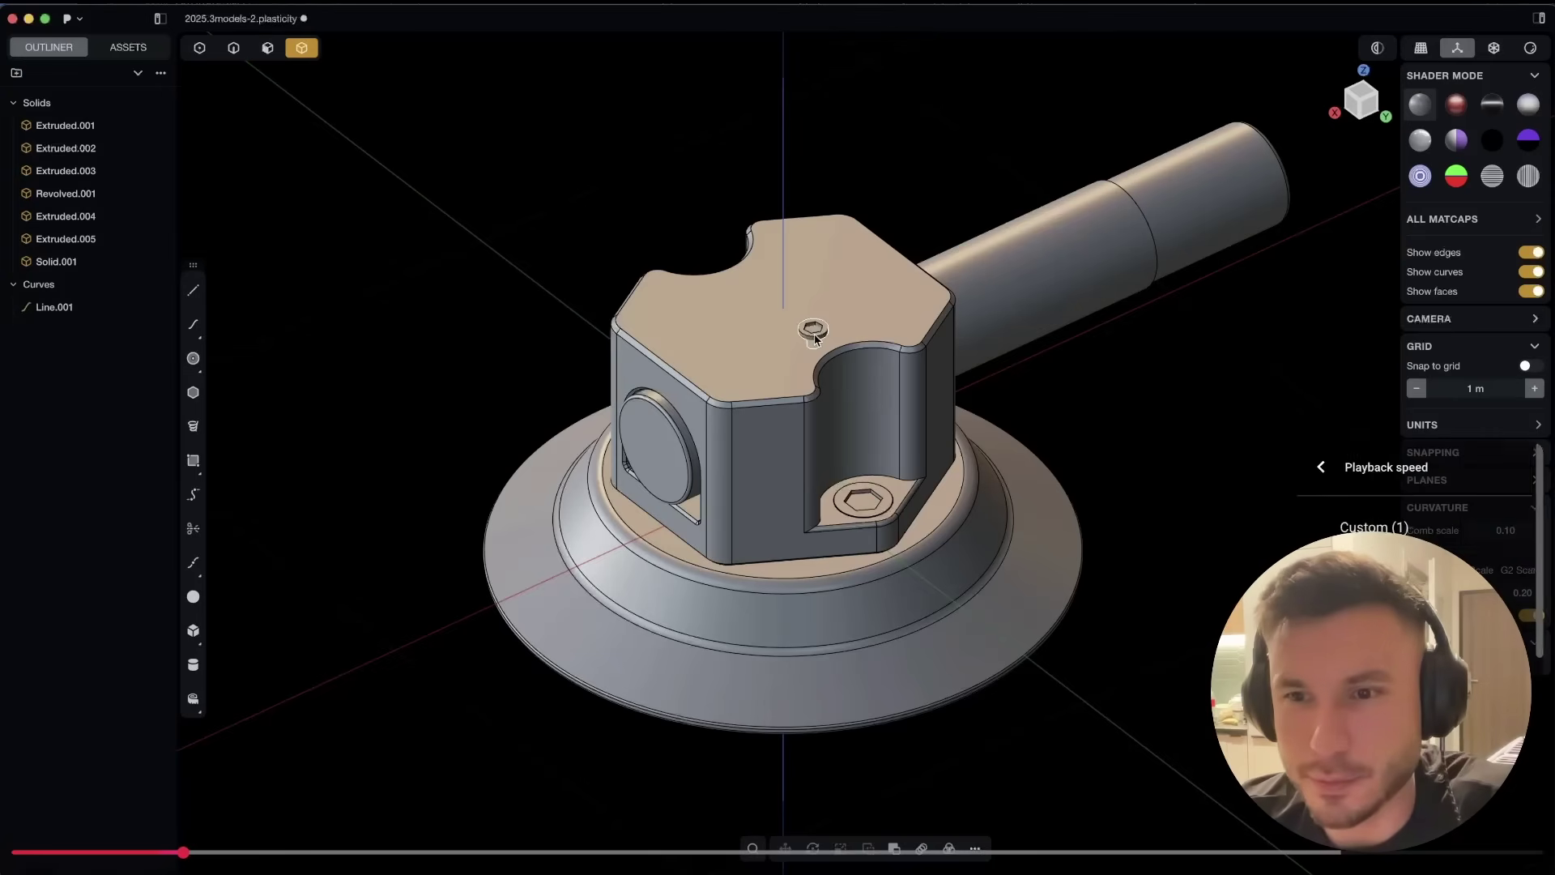
{"action": "left_click", "coordinate": [695, 679]}
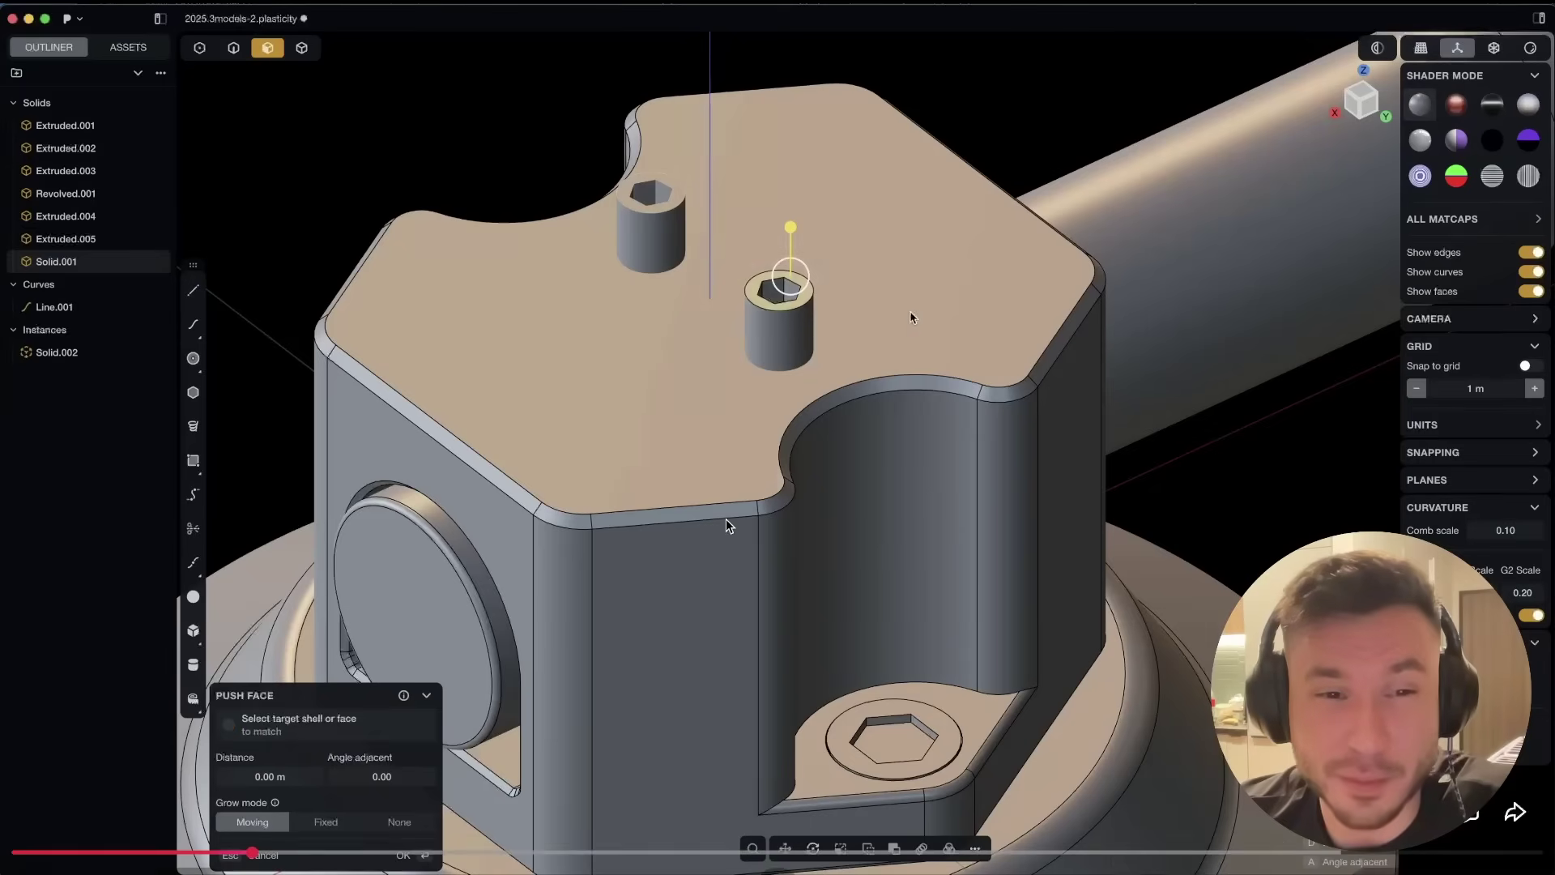
{"action": "left_click", "coordinate": [700, 528]}
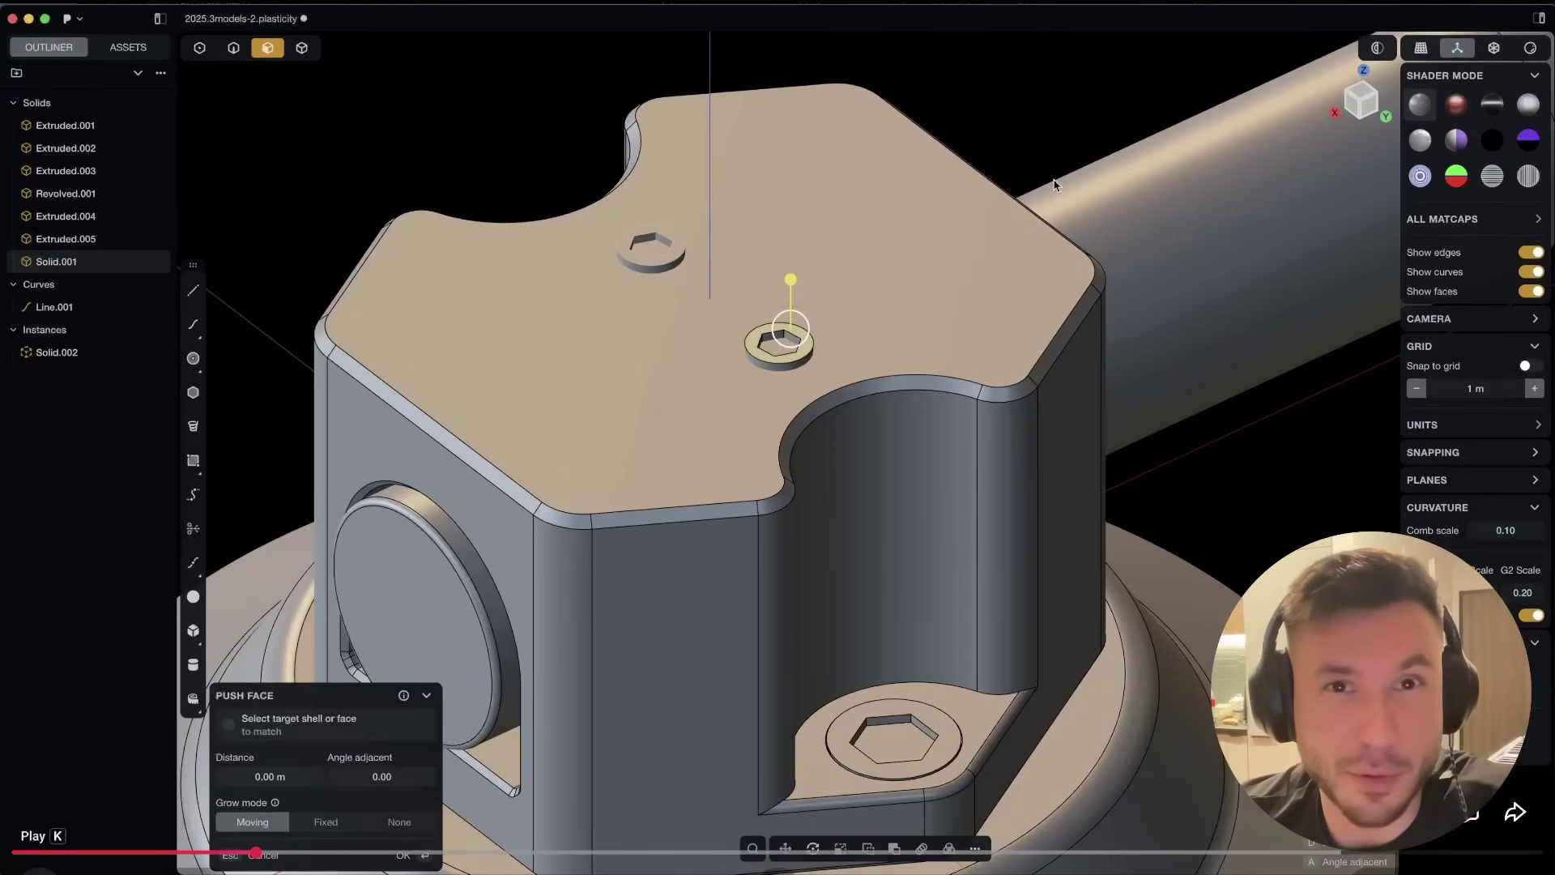
{"action": "left_click", "coordinate": [544, 575]}
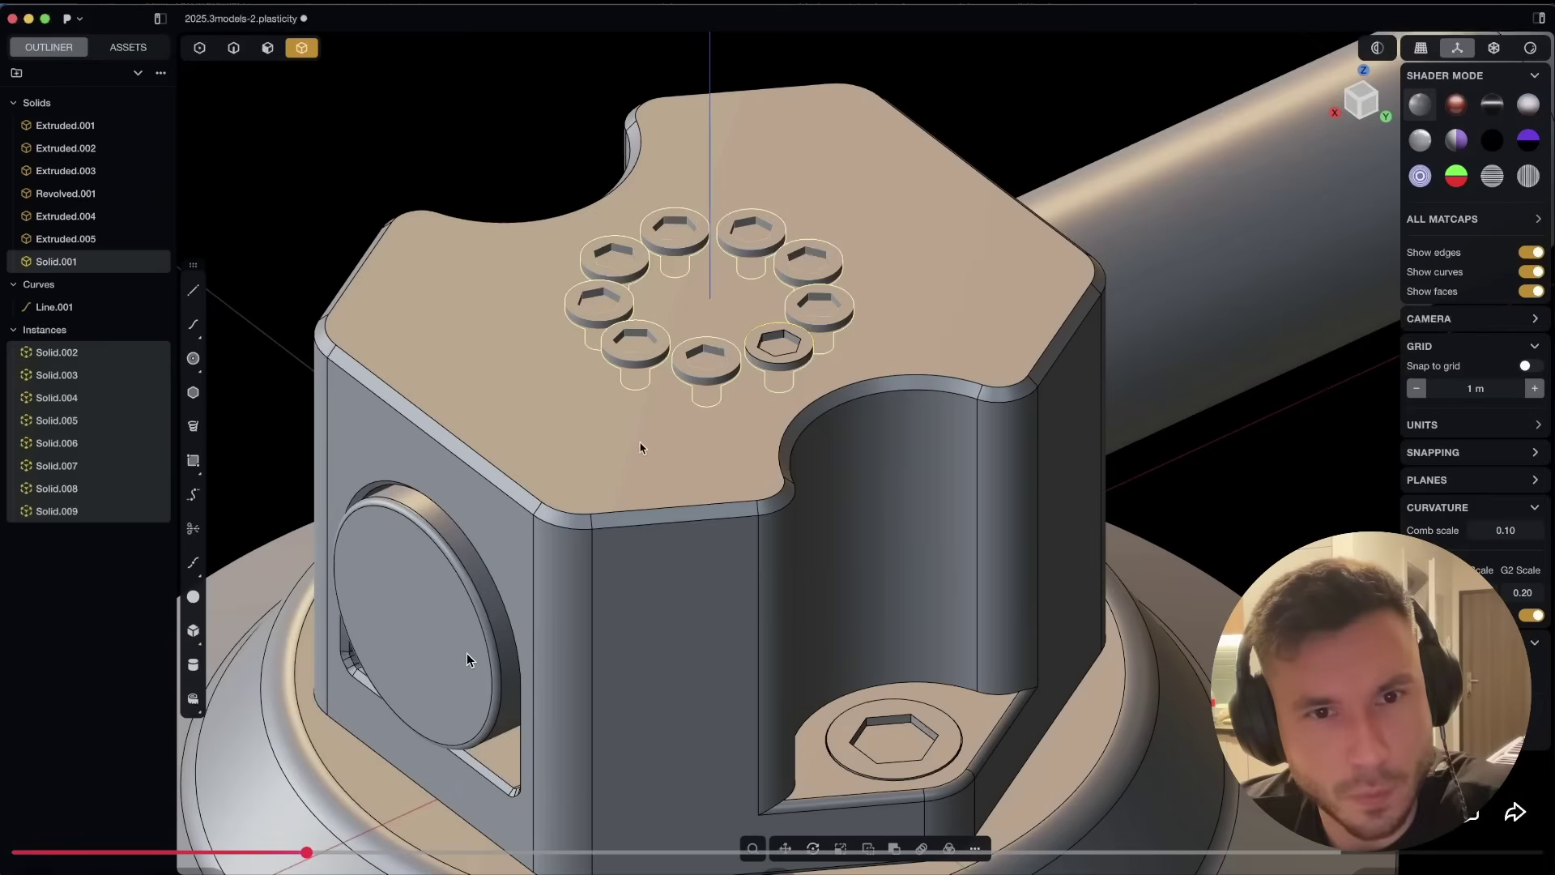
Pause and seek slightly back to replay the nine-screw radial array
{"action": "left_click", "coordinate": [703, 412]}
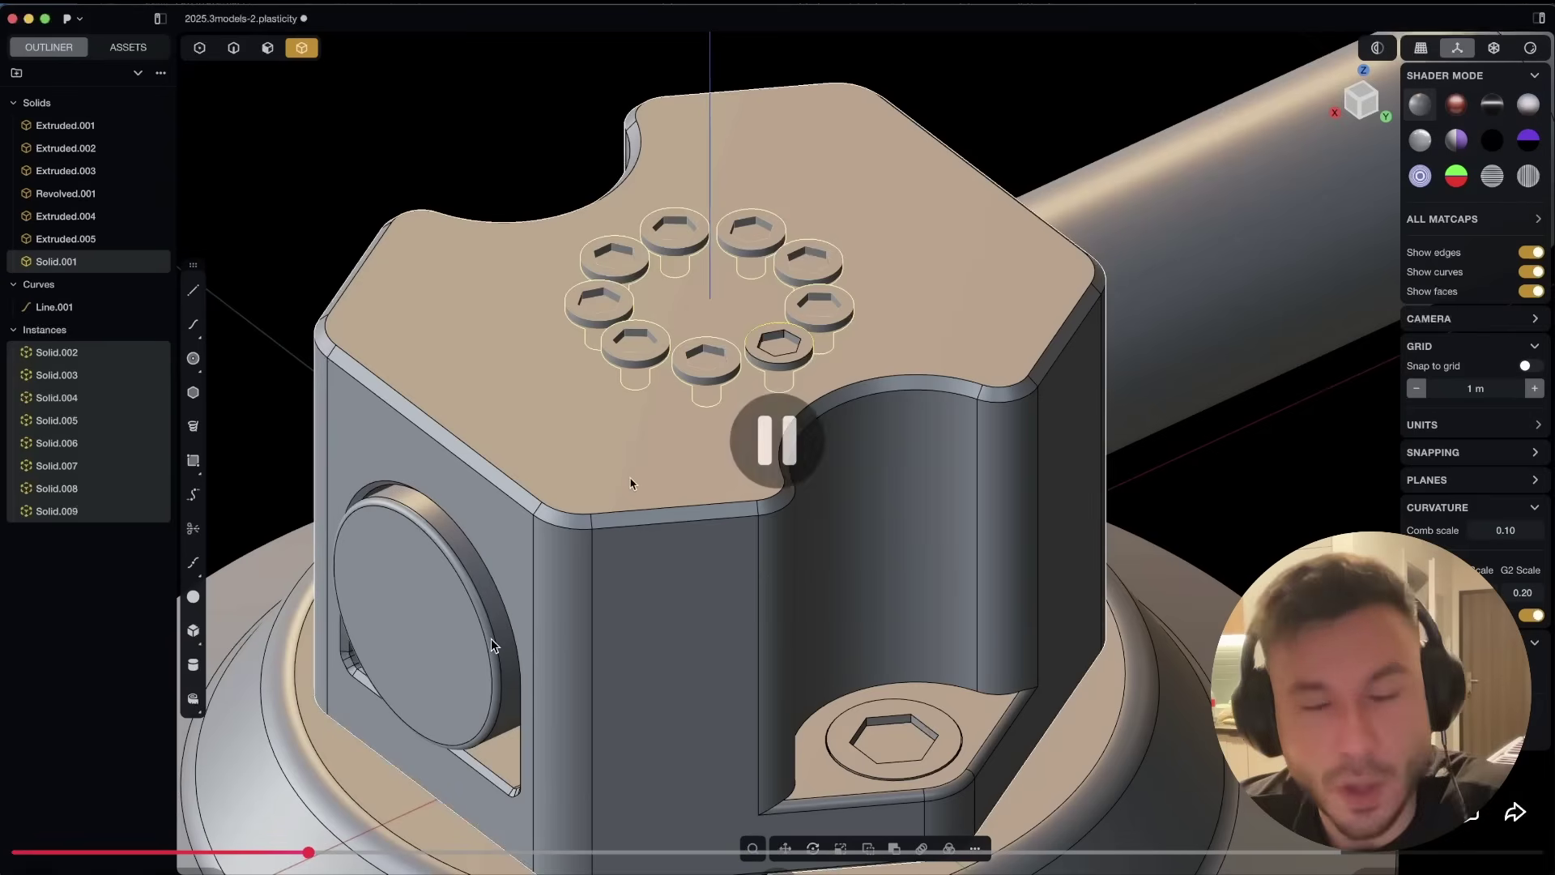
{"action": "left_click", "coordinate": [298, 852]}
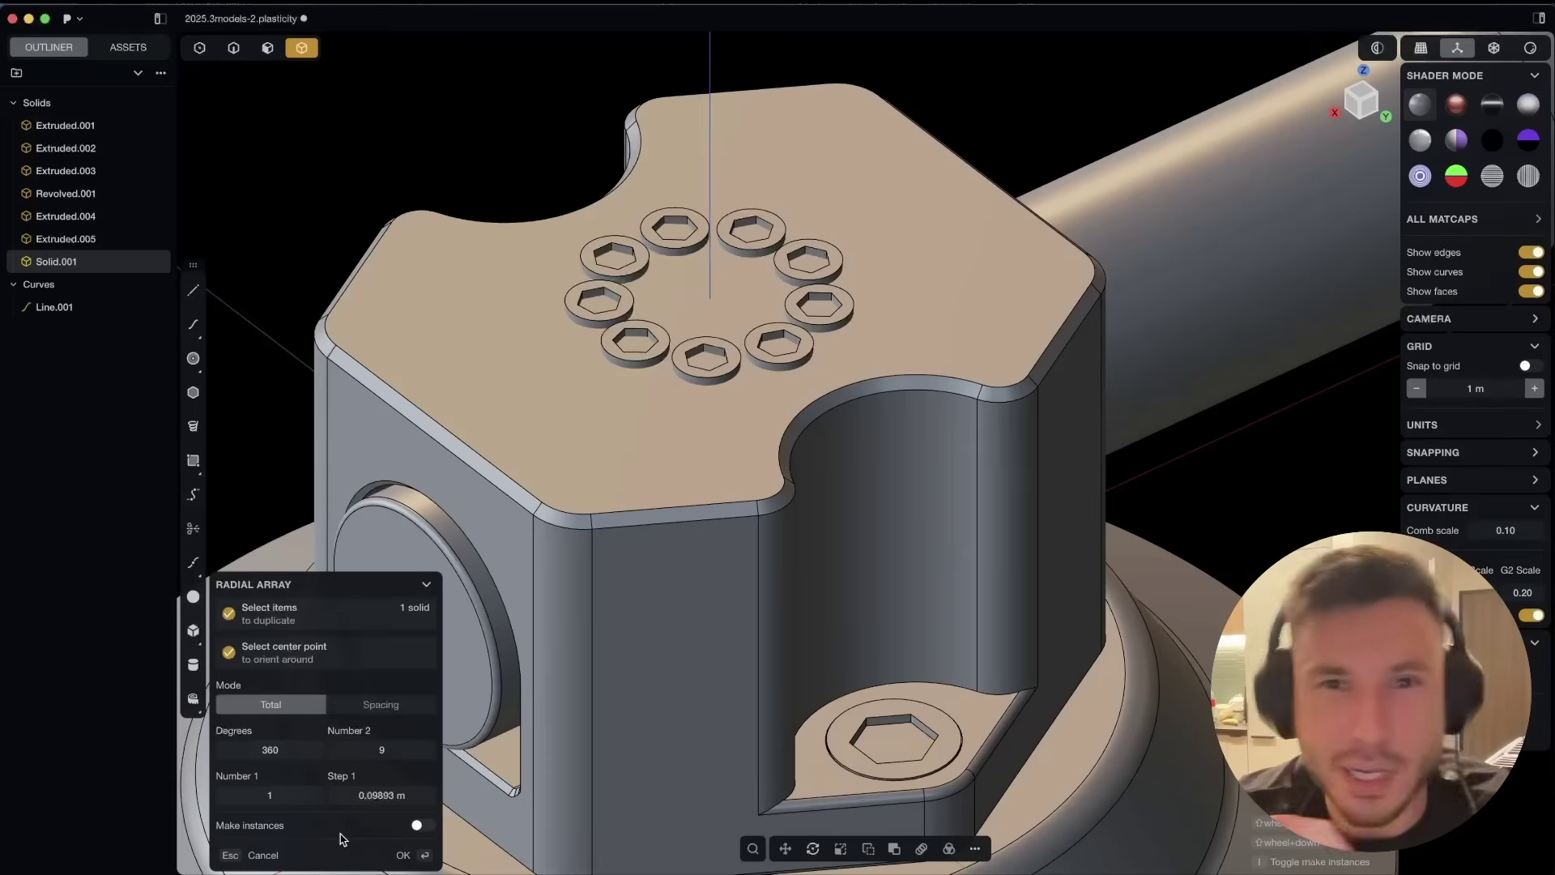
{"action": "mouse_move", "coordinate": [661, 166]}
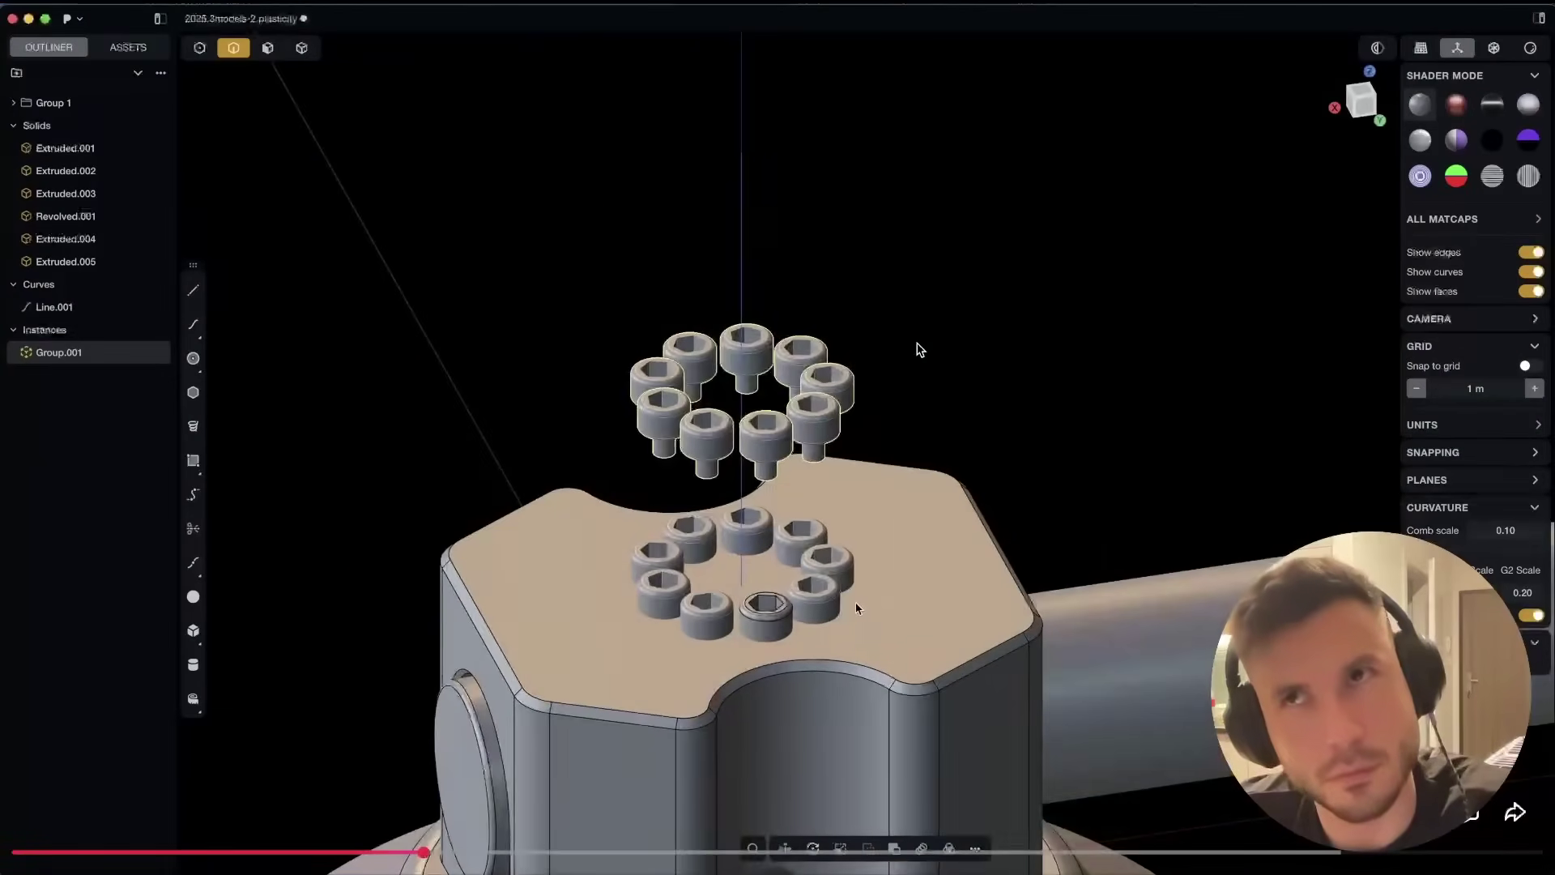
Briefly pause and resume, playing on to the raised ring rotated 94.86881 degrees
{"action": "left_click", "coordinate": [613, 424]}
{"action": "left_click", "coordinate": [614, 425]}
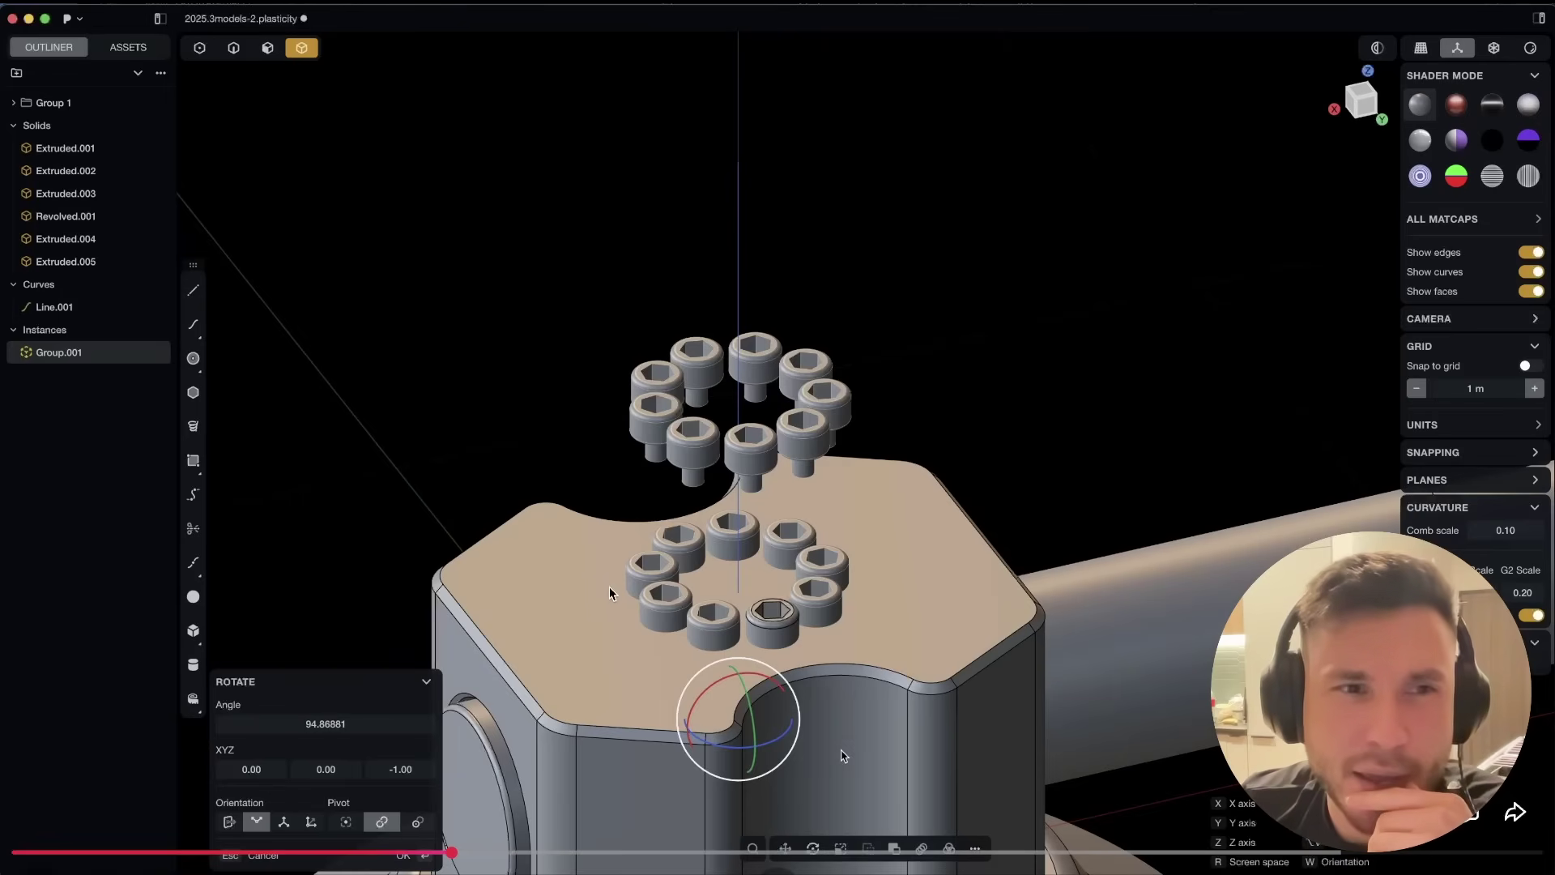
Pause, then follow the scaling and moving of small screw-ring copies onto the hex corners
{"action": "left_click", "coordinate": [789, 399]}
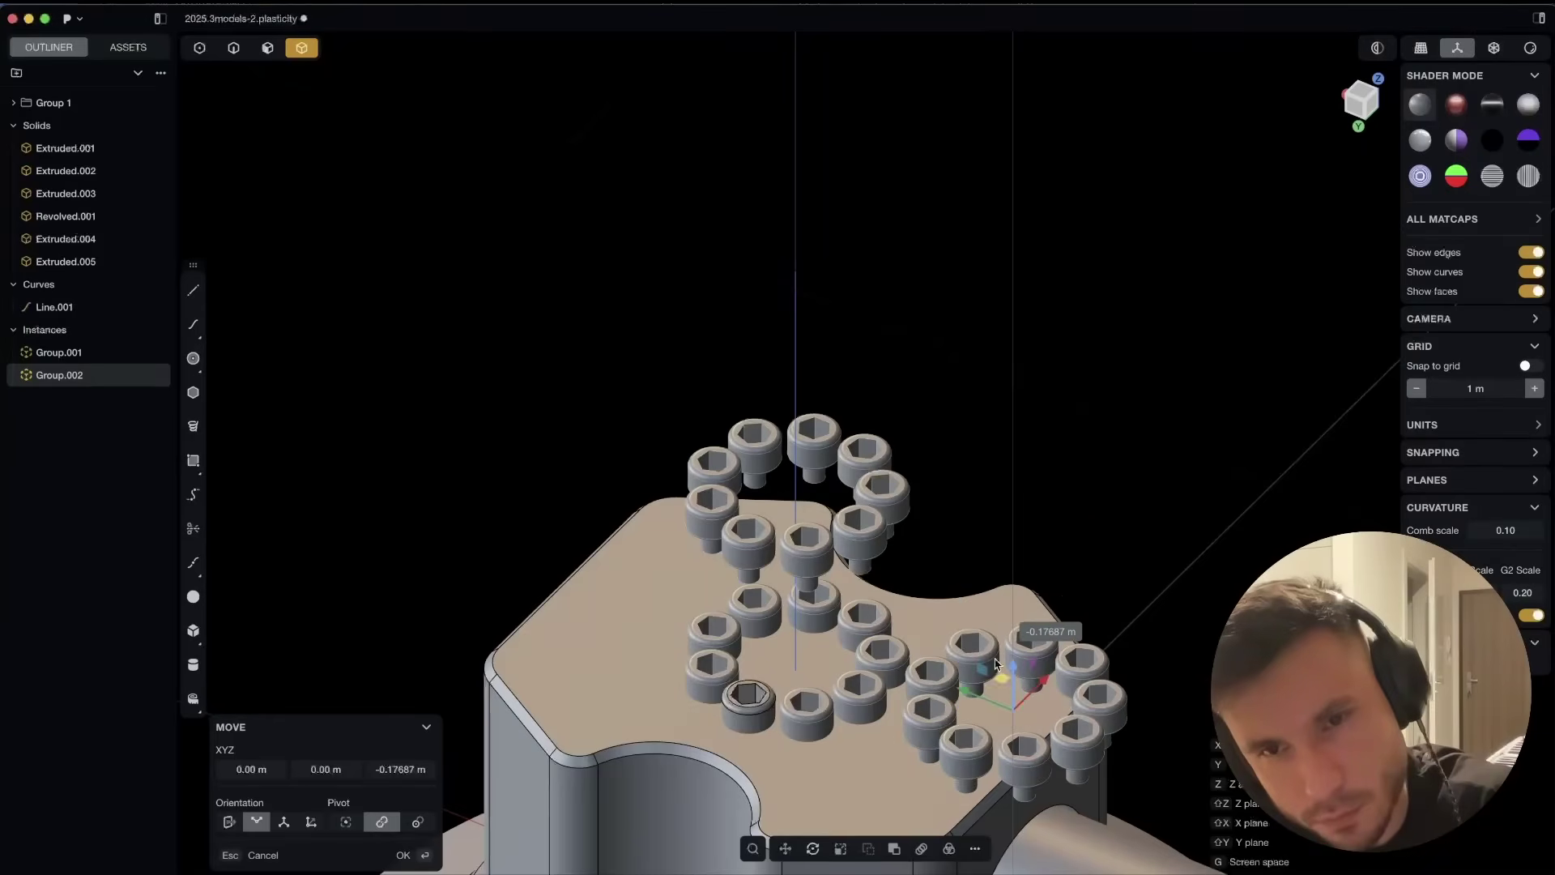
{"action": "key", "text": "s"}
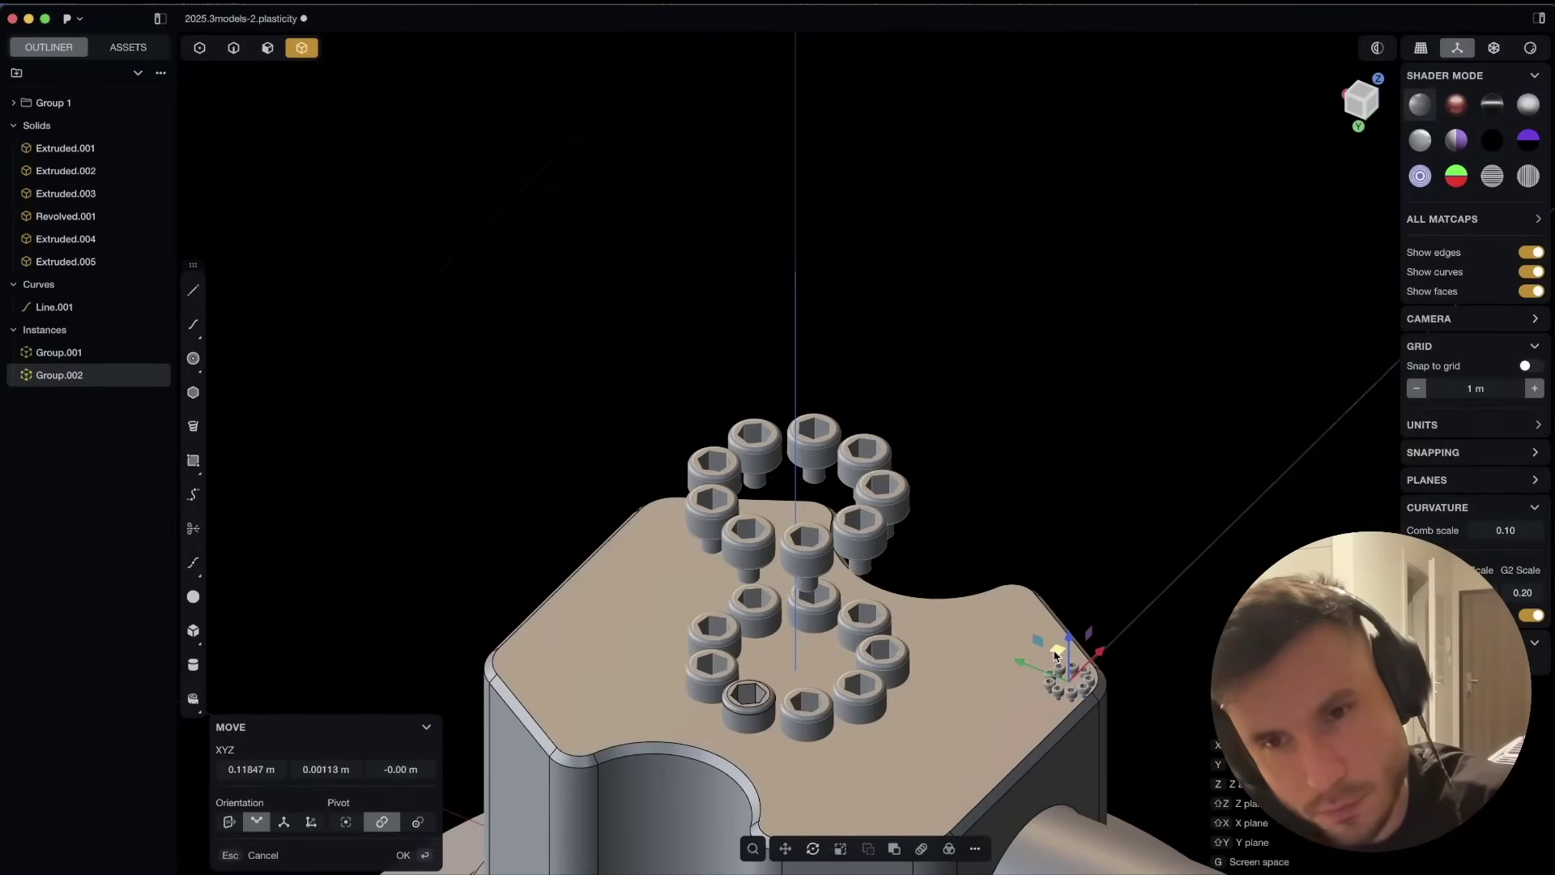
{"action": "left_click", "coordinate": [1053, 654]}
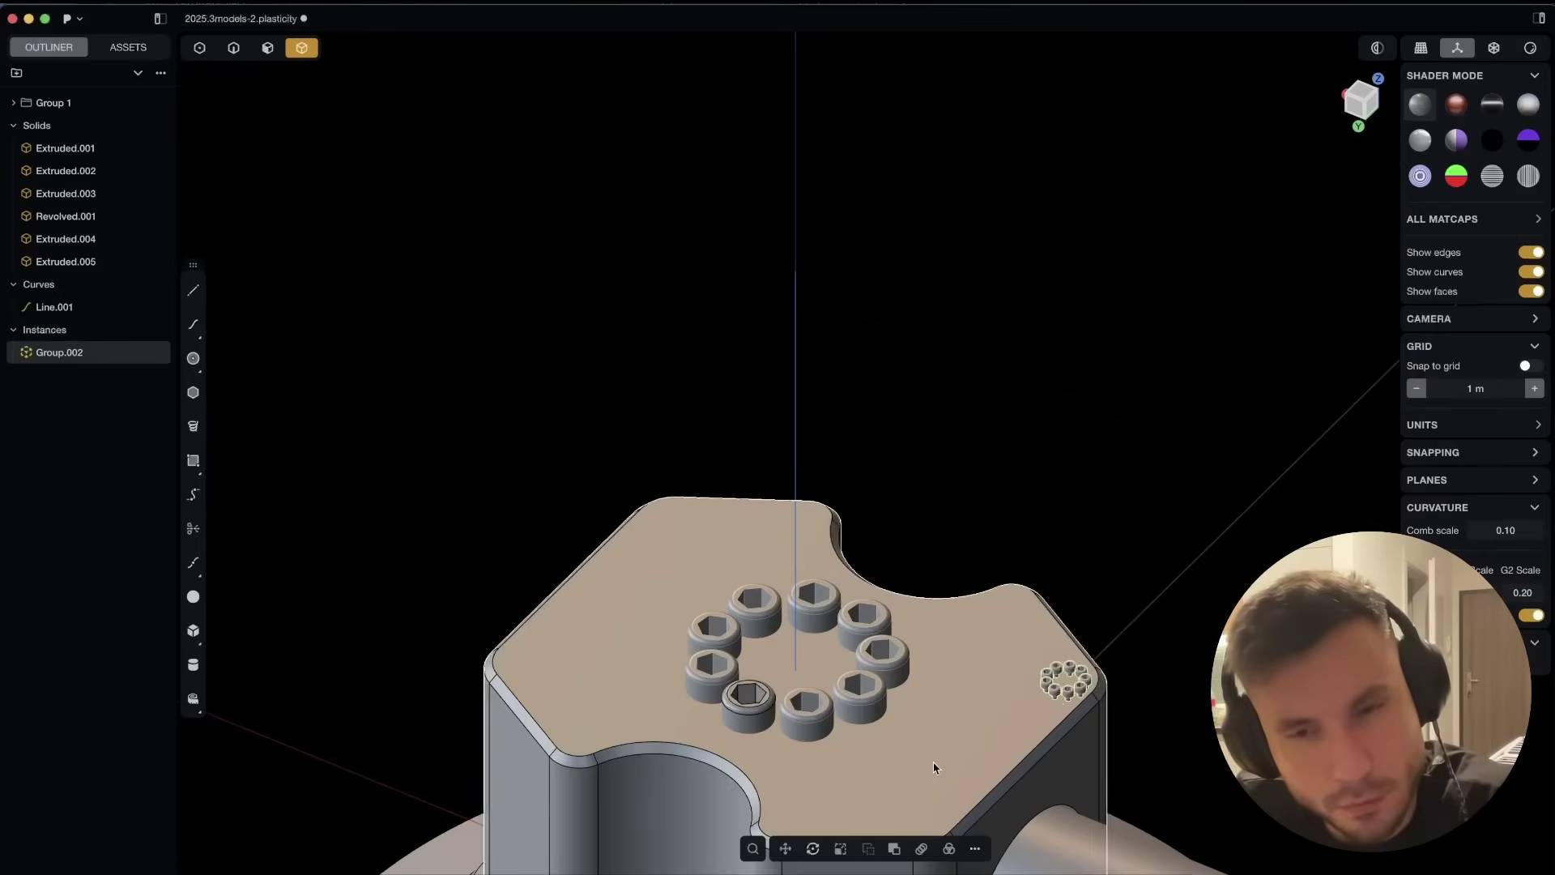
{"action": "middle_click_drag", "start_coordinate": [931, 764], "coordinate": [1045, 504], "text": "shift"}
{"action": "key", "text": "g"}
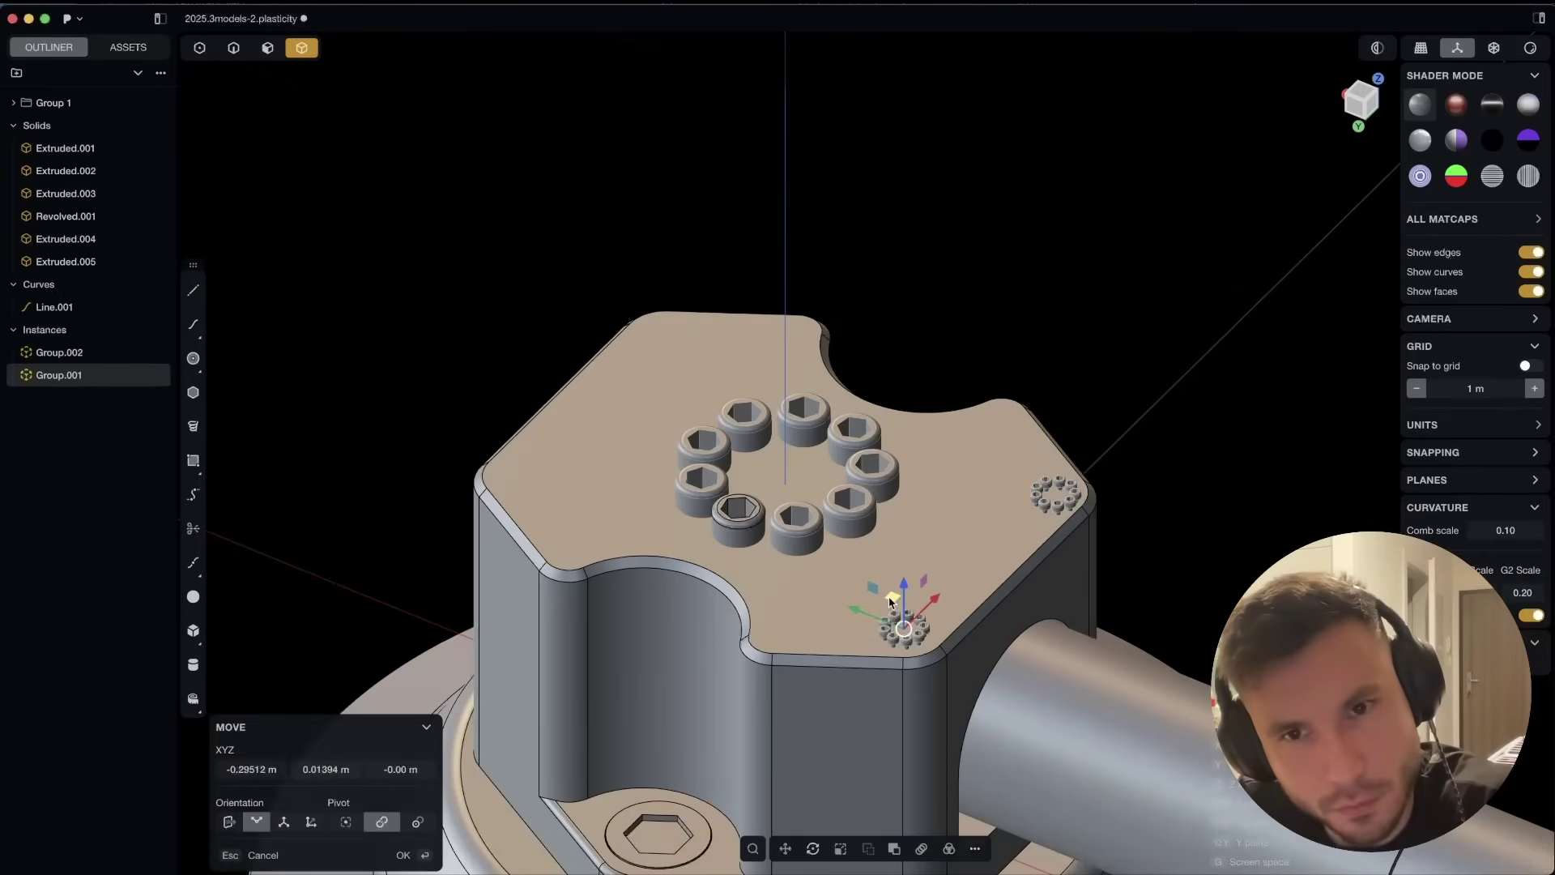
{"action": "left_click", "coordinate": [900, 604]}
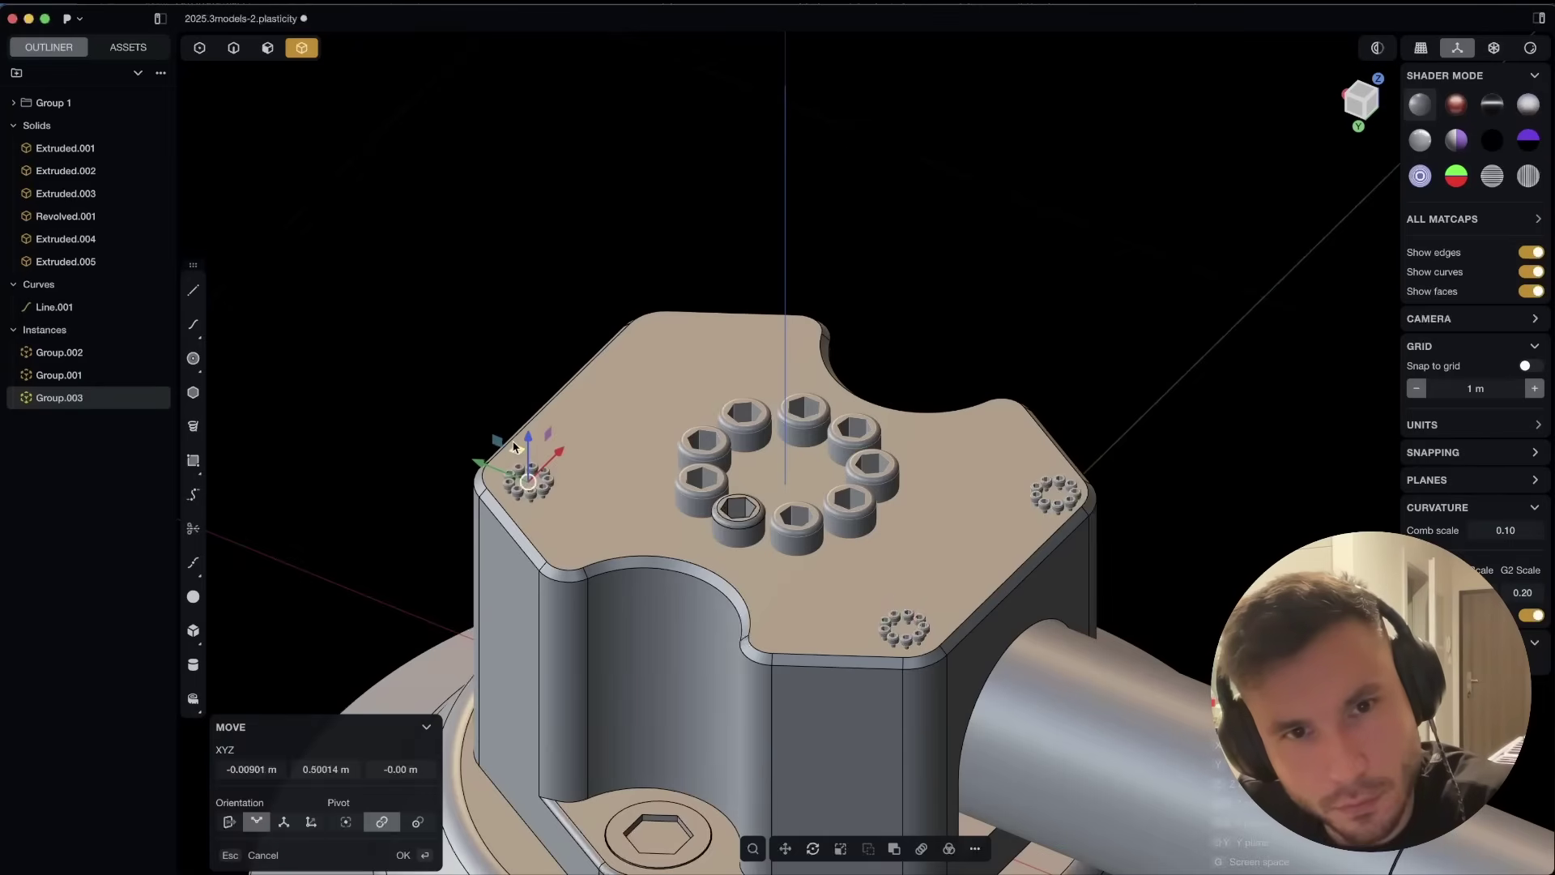
{"action": "left_click", "coordinate": [528, 452]}
{"action": "left_click_drag", "start_coordinate": [527, 452], "coordinate": [658, 312]}
{"action": "key", "text": "Return"}
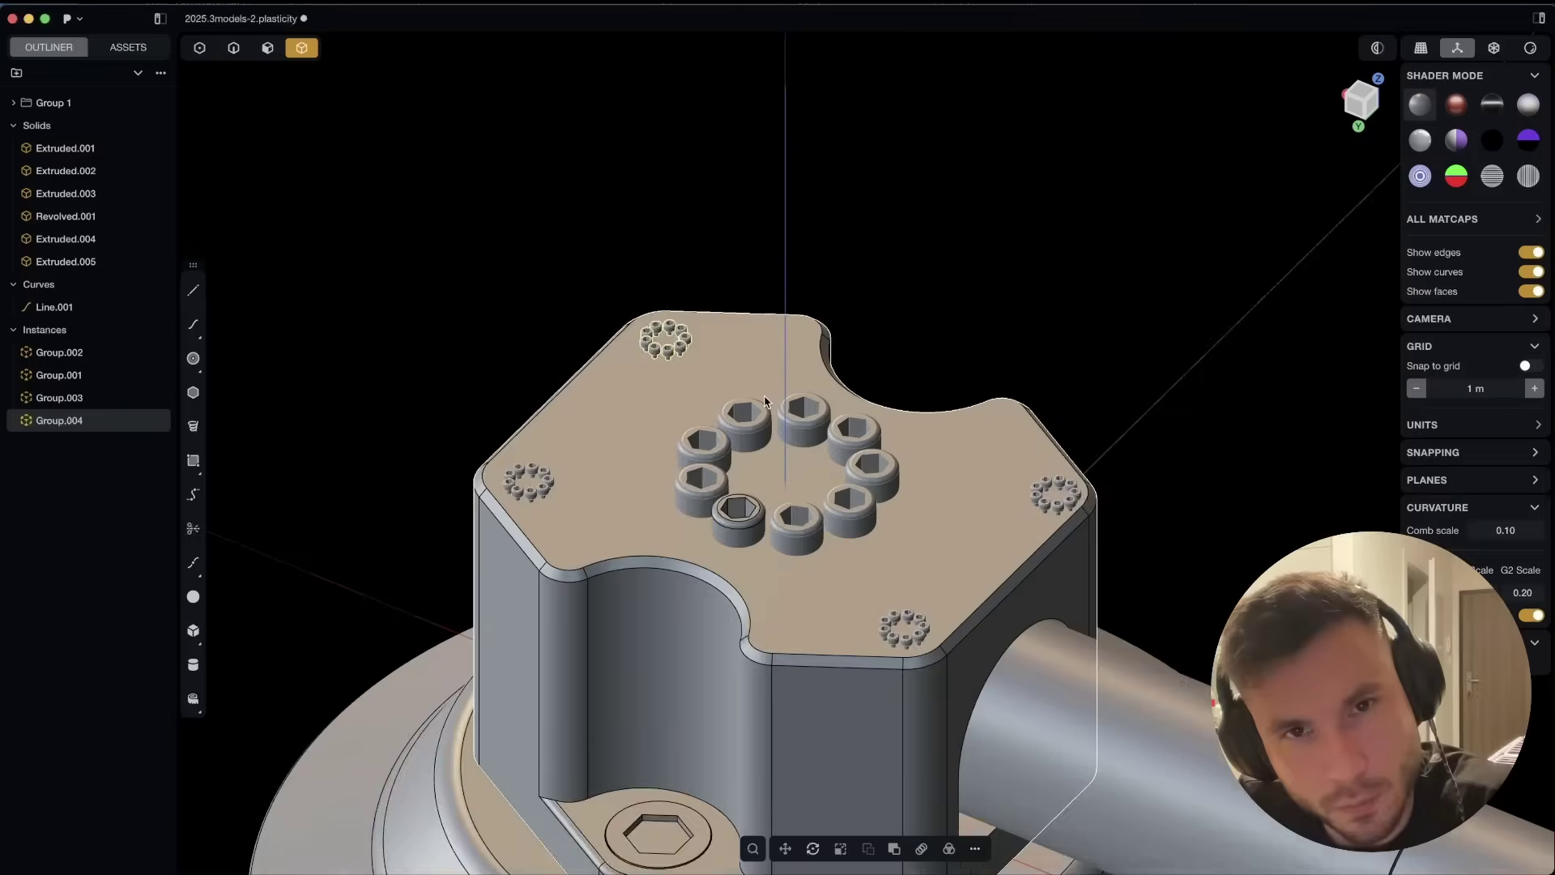
Follow the deletion of two corner ring instances, leaving Group.001 and Group.003
{"action": "scroll", "coordinate": [739, 593], "scroll_direction": "up", "scroll_amount": 3}
{"action": "key", "text": "3"}
{"action": "left_click", "coordinate": [739, 593]}
{"action": "key", "text": "o"}
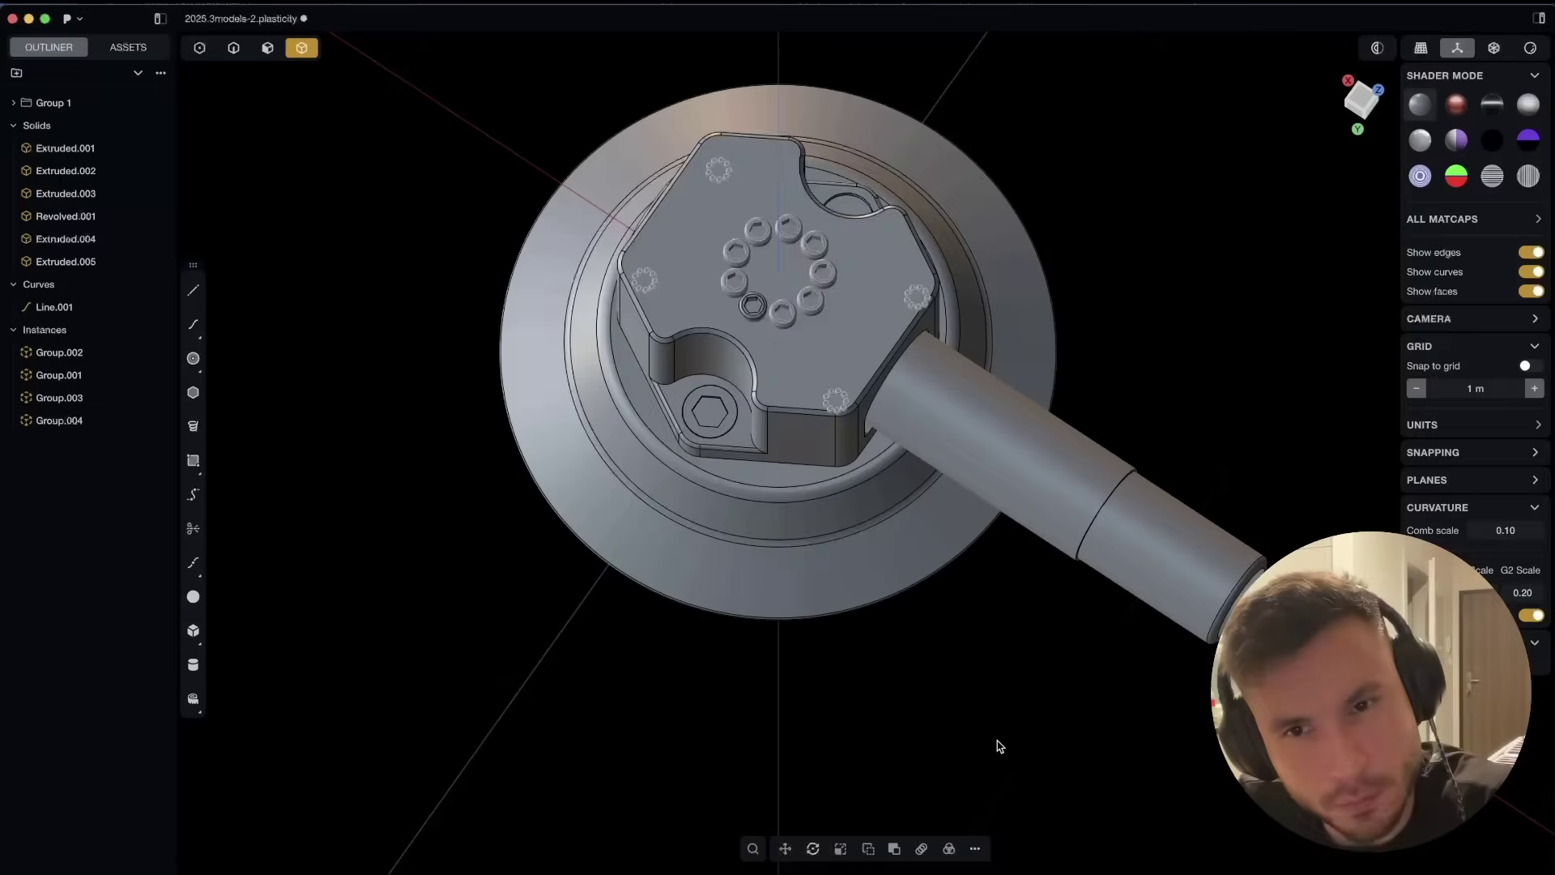
{"action": "scroll", "coordinate": [976, 768], "scroll_direction": "up", "scroll_amount": 2}
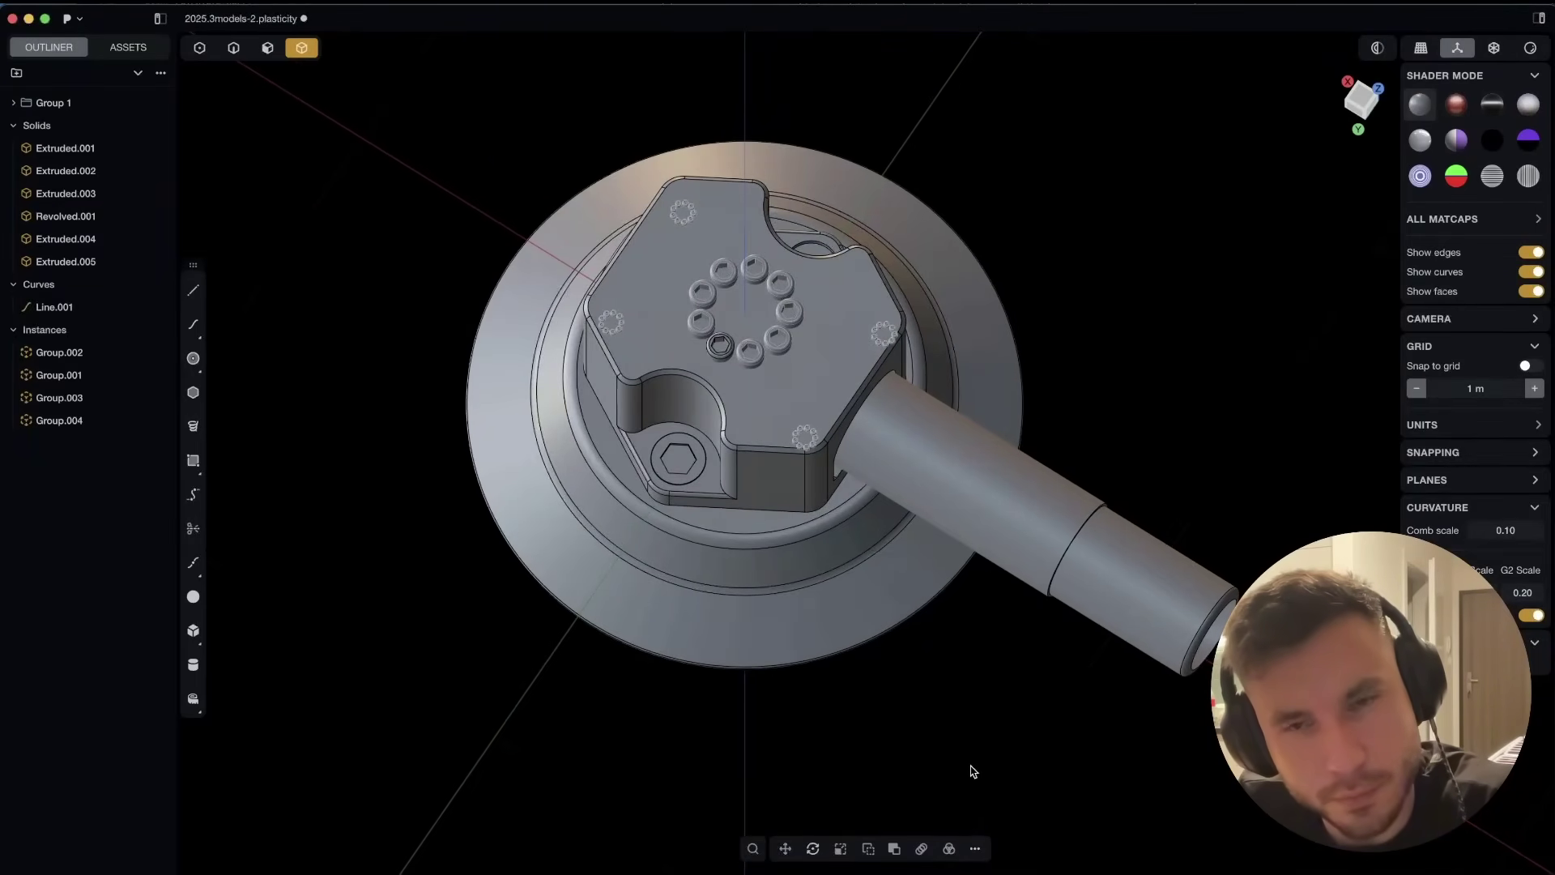
{"action": "middle_click_drag", "start_coordinate": [973, 771], "coordinate": [937, 409]}
{"action": "left_click", "coordinate": [874, 373]}
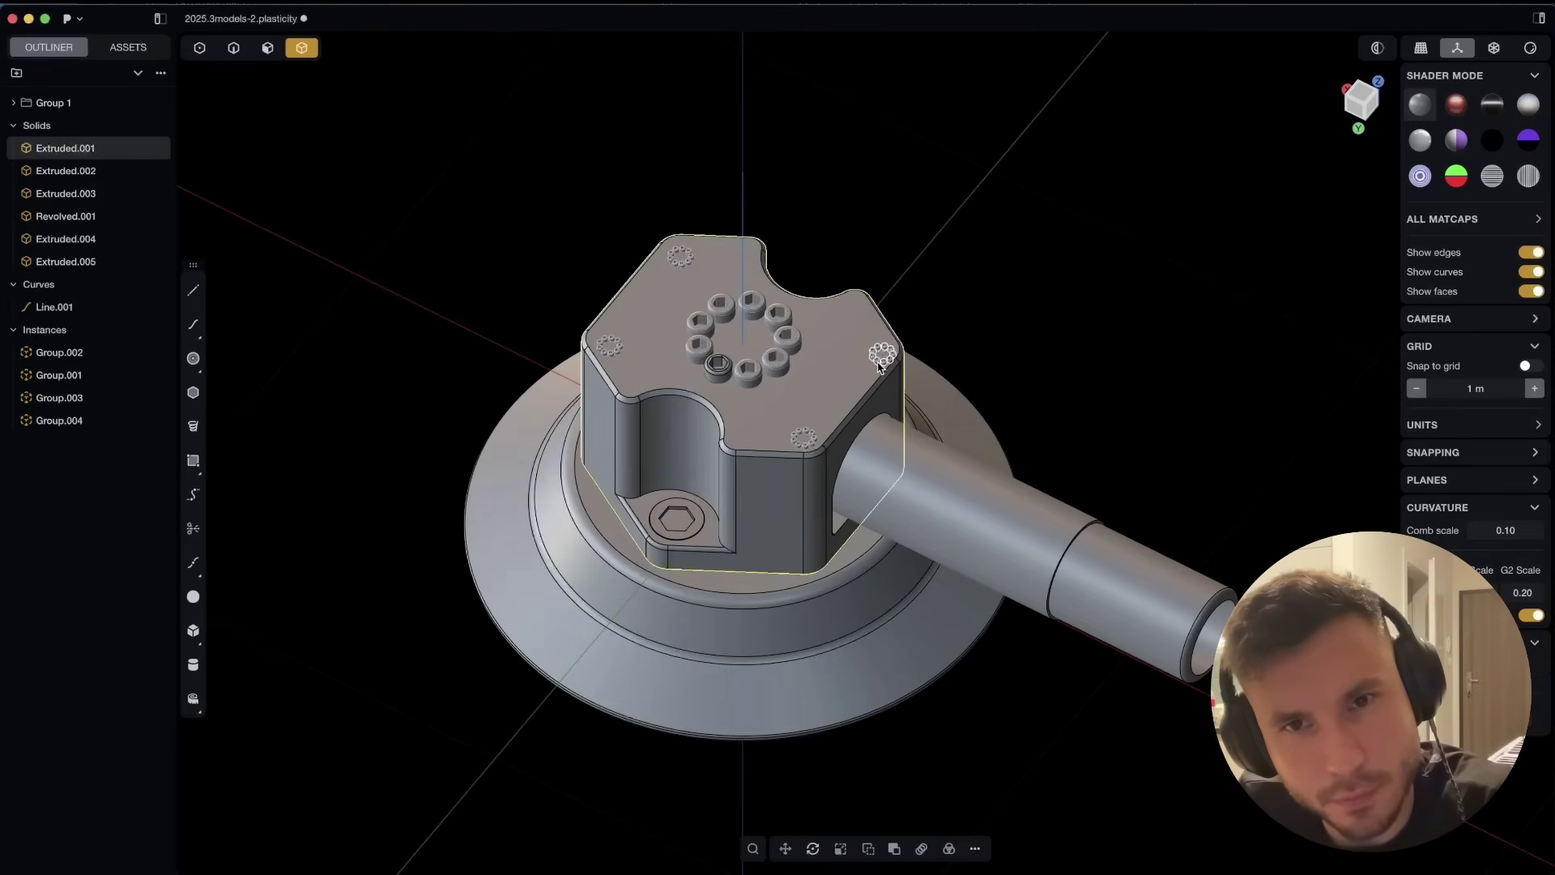
{"action": "key", "text": "Delete"}
Play on through cutting the mount in half, deleting one half and grouping the rest as Group 2
{"action": "left_click", "coordinate": [687, 265]}
{"action": "key", "text": "Delete"}
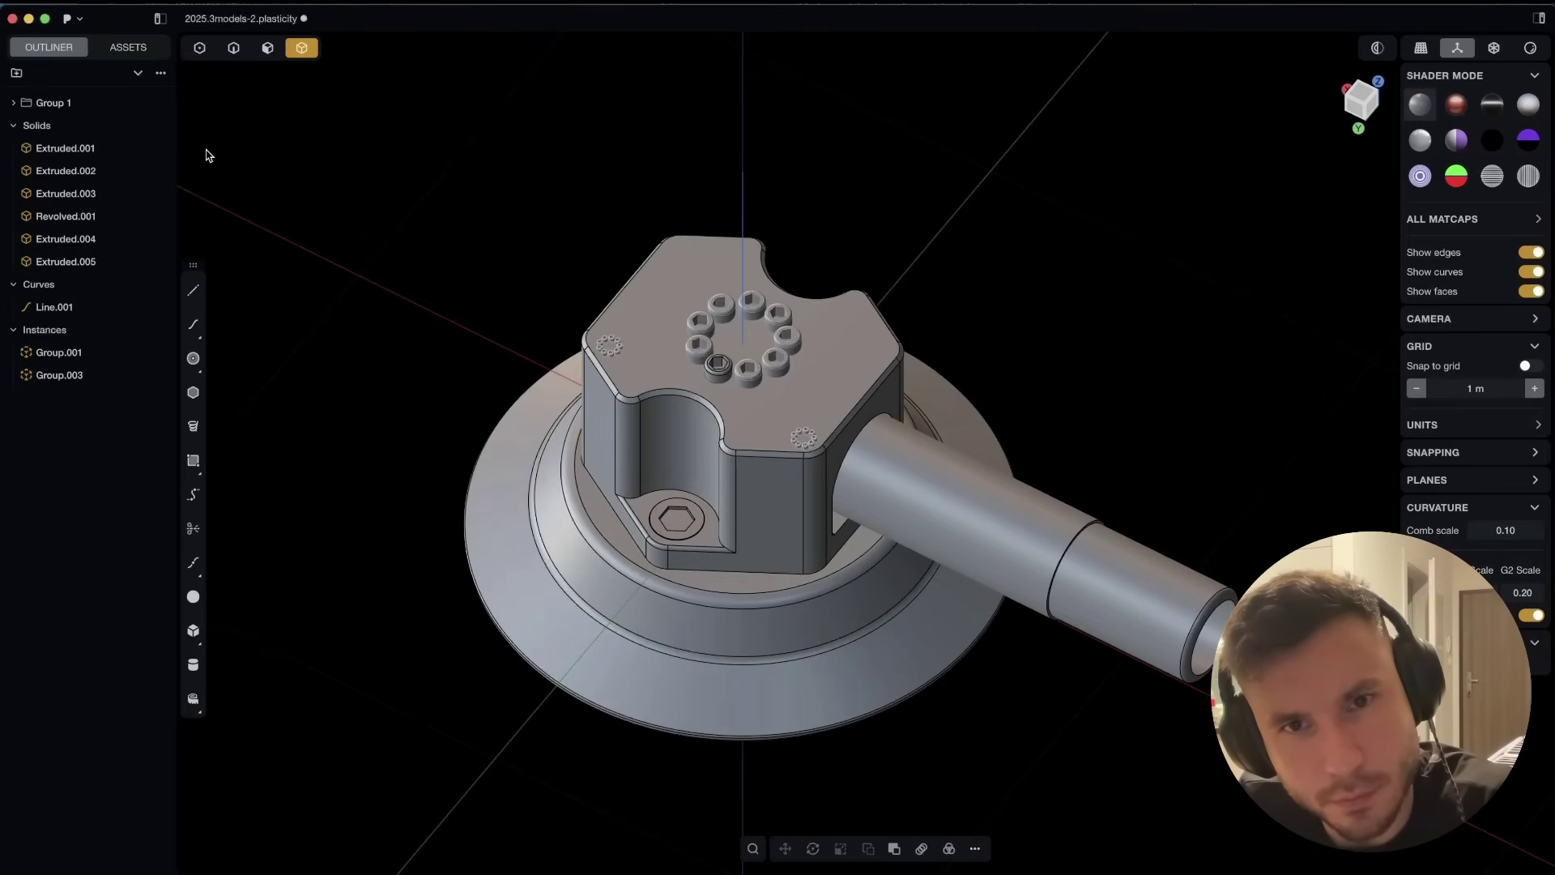
{"action": "left_click", "coordinate": [116, 103]}
{"action": "key", "text": "ctrl+a"}
{"action": "key", "text": "ctrl+x"}
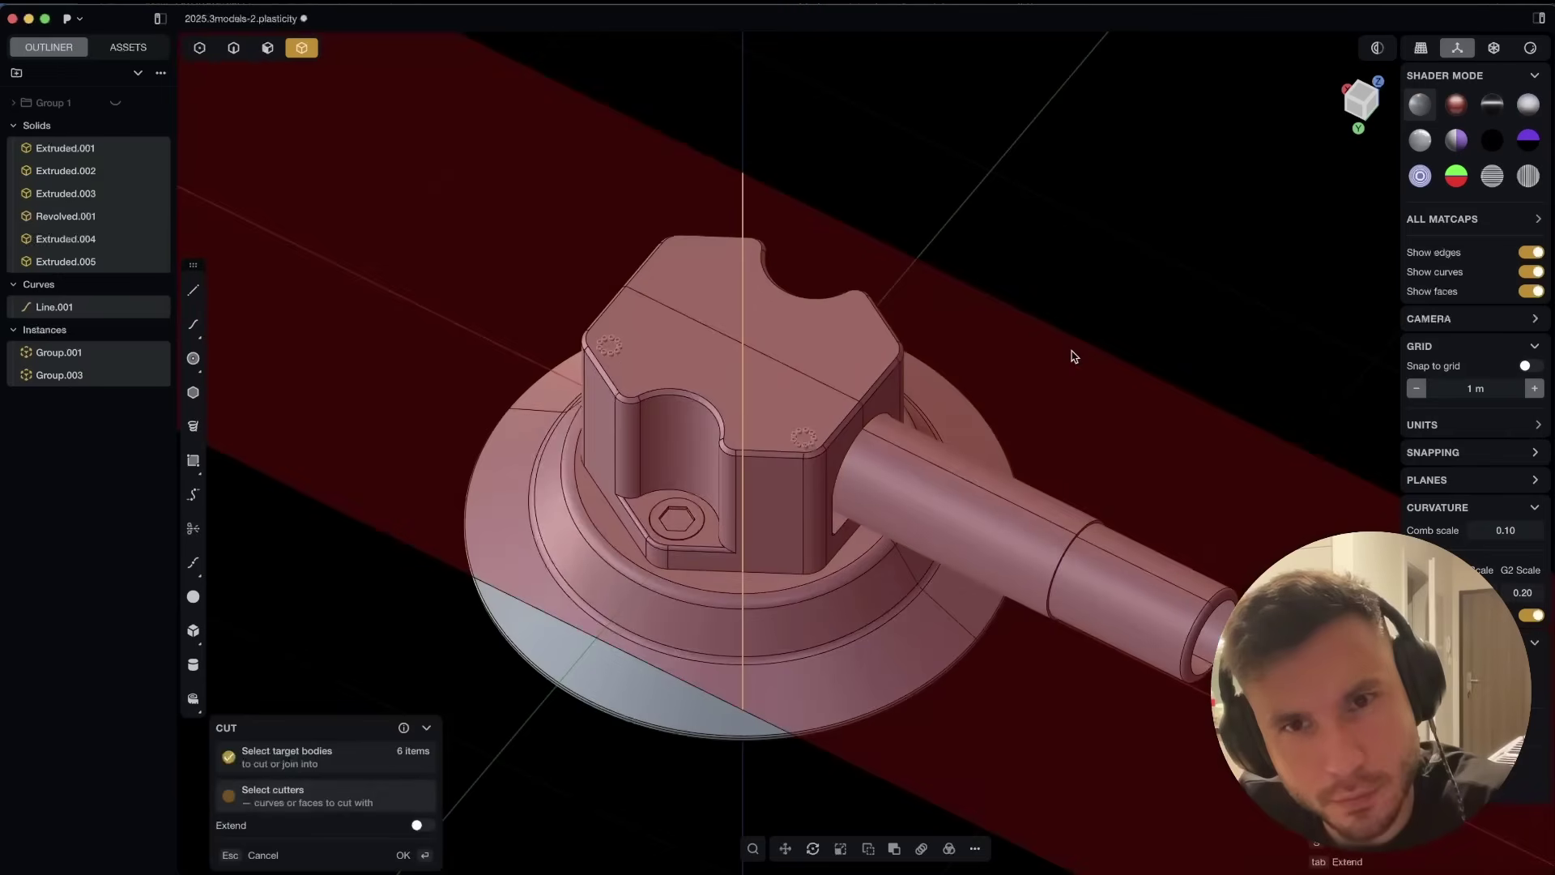
{"action": "key", "text": "Return"}
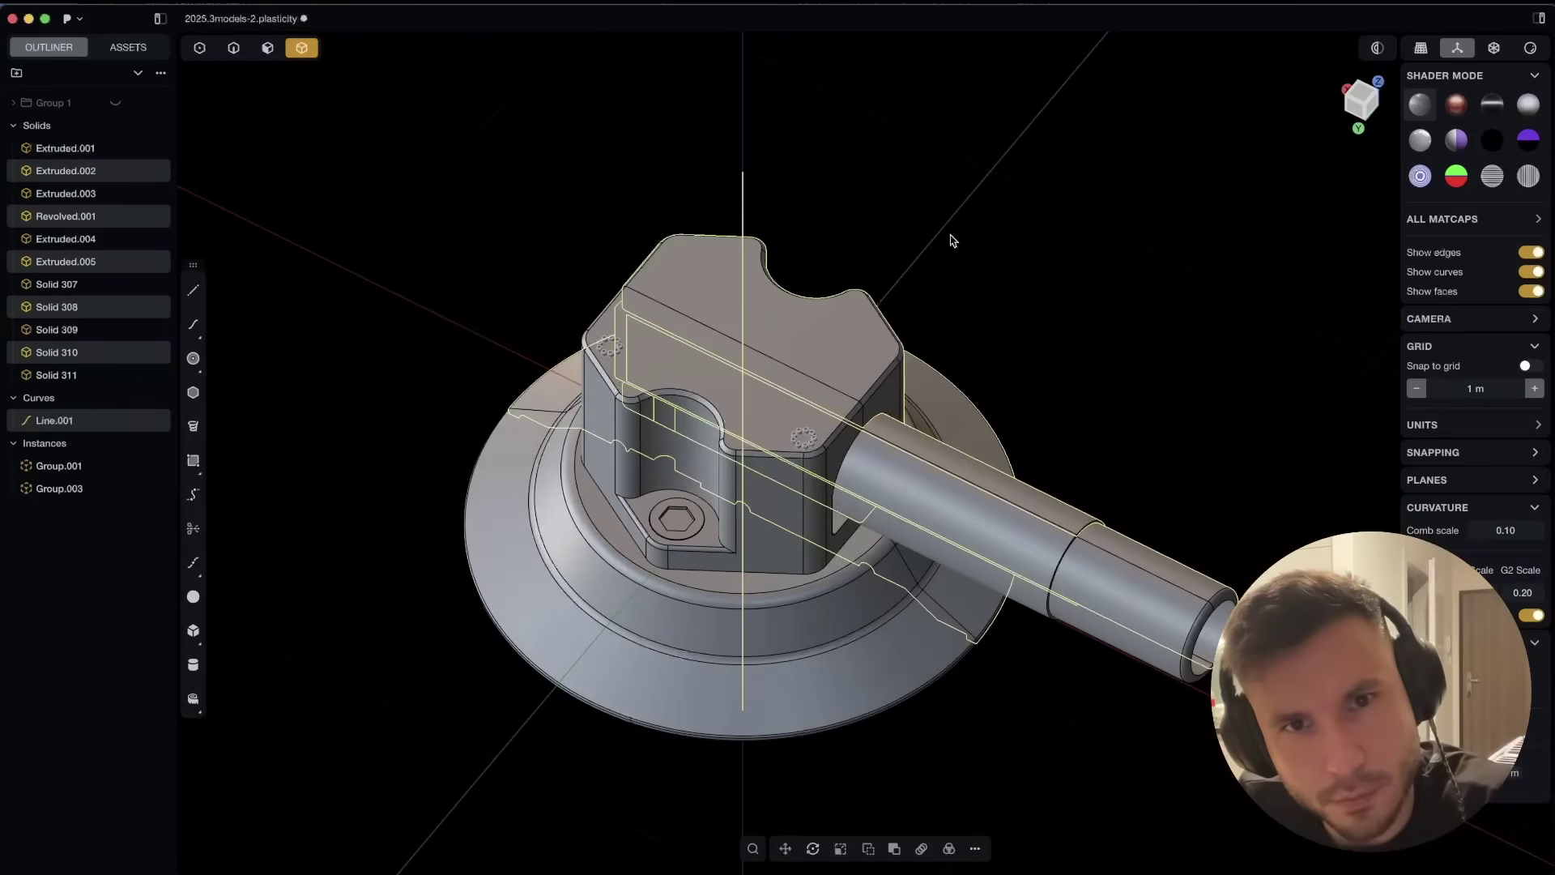
{"action": "key", "text": "Delete"}
{"action": "middle_click_drag", "start_coordinate": [953, 241], "coordinate": [420, 503]}
{"action": "key", "text": "ctrl+a"}
{"action": "middle_click_drag", "start_coordinate": [543, 532], "coordinate": [441, 677]}
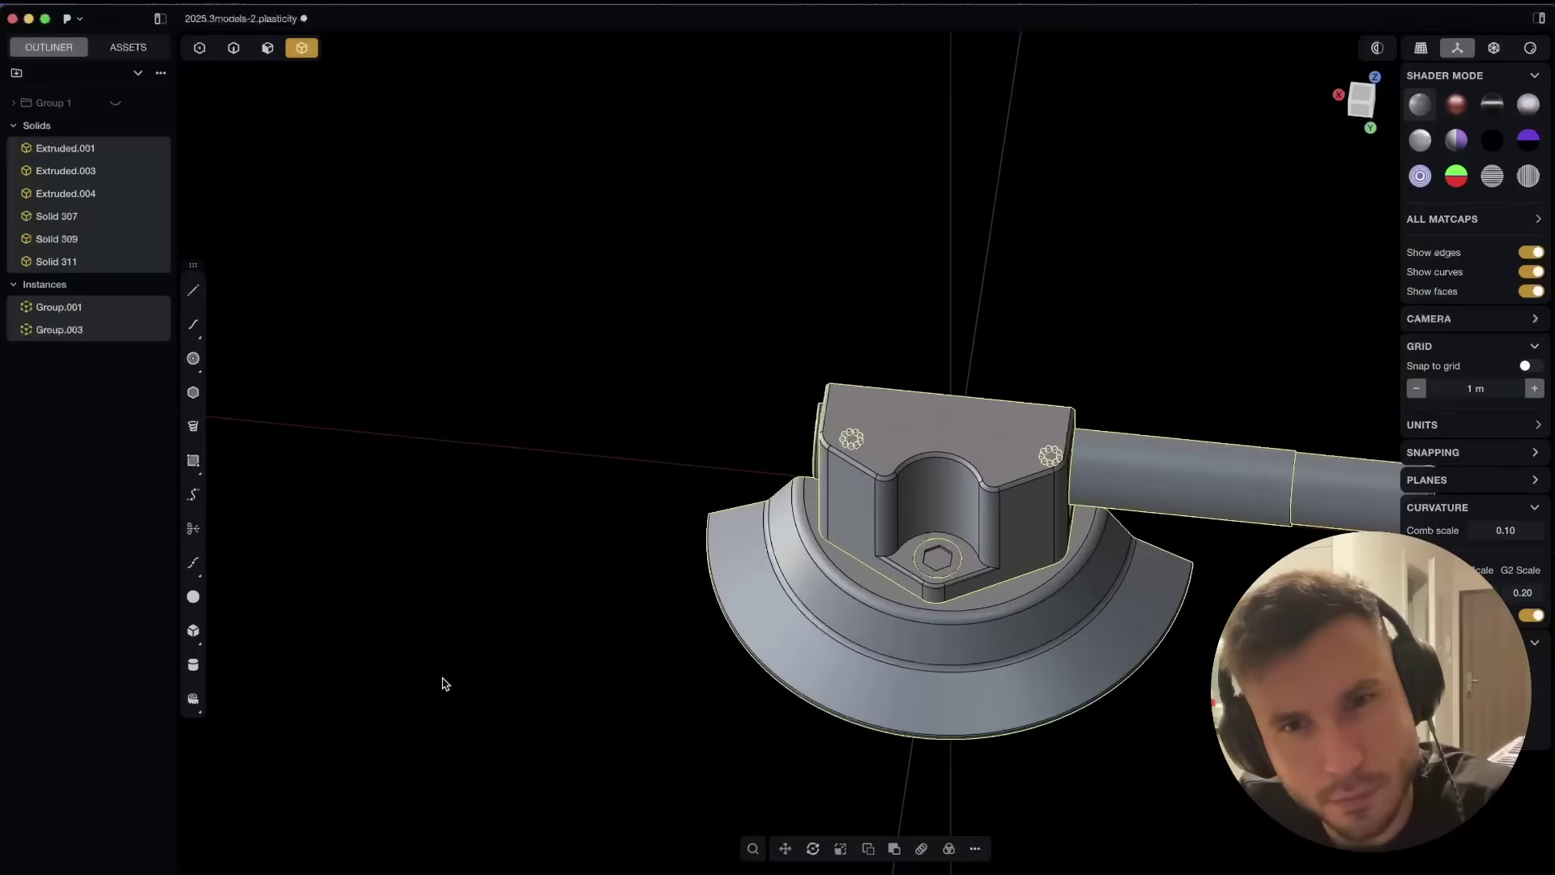
{"action": "key", "text": "ctrl+g"}
{"action": "middle_click_drag", "start_coordinate": [211, 211], "coordinate": [294, 323]}
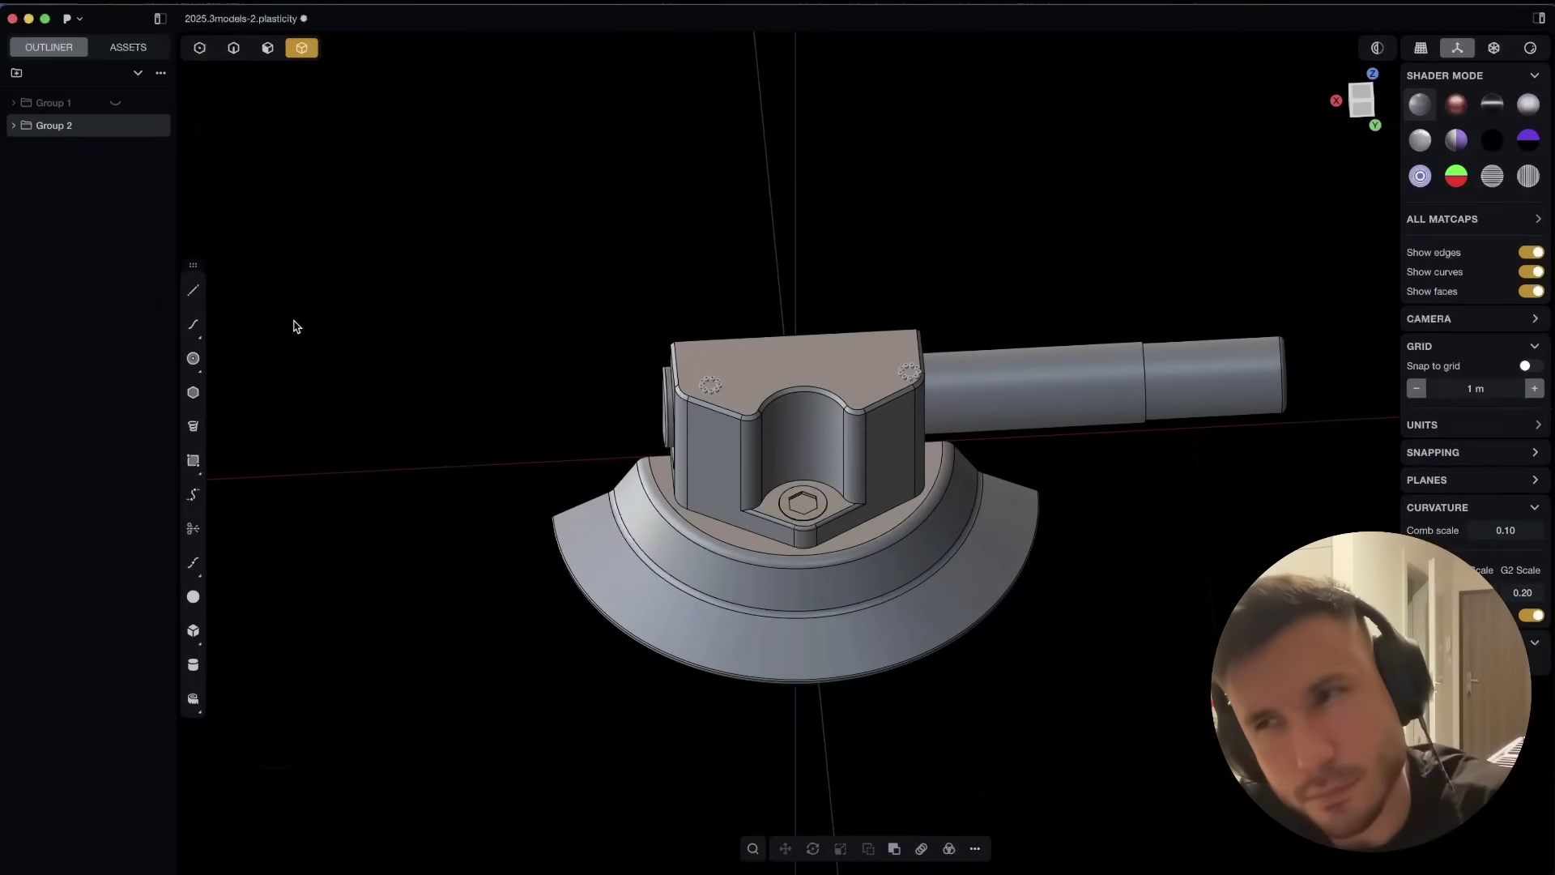
Follow the mirrored-instance demo, entering 'fcreate in' and 'sy-1' along with it
{"action": "type", "text": "fcreate in"}
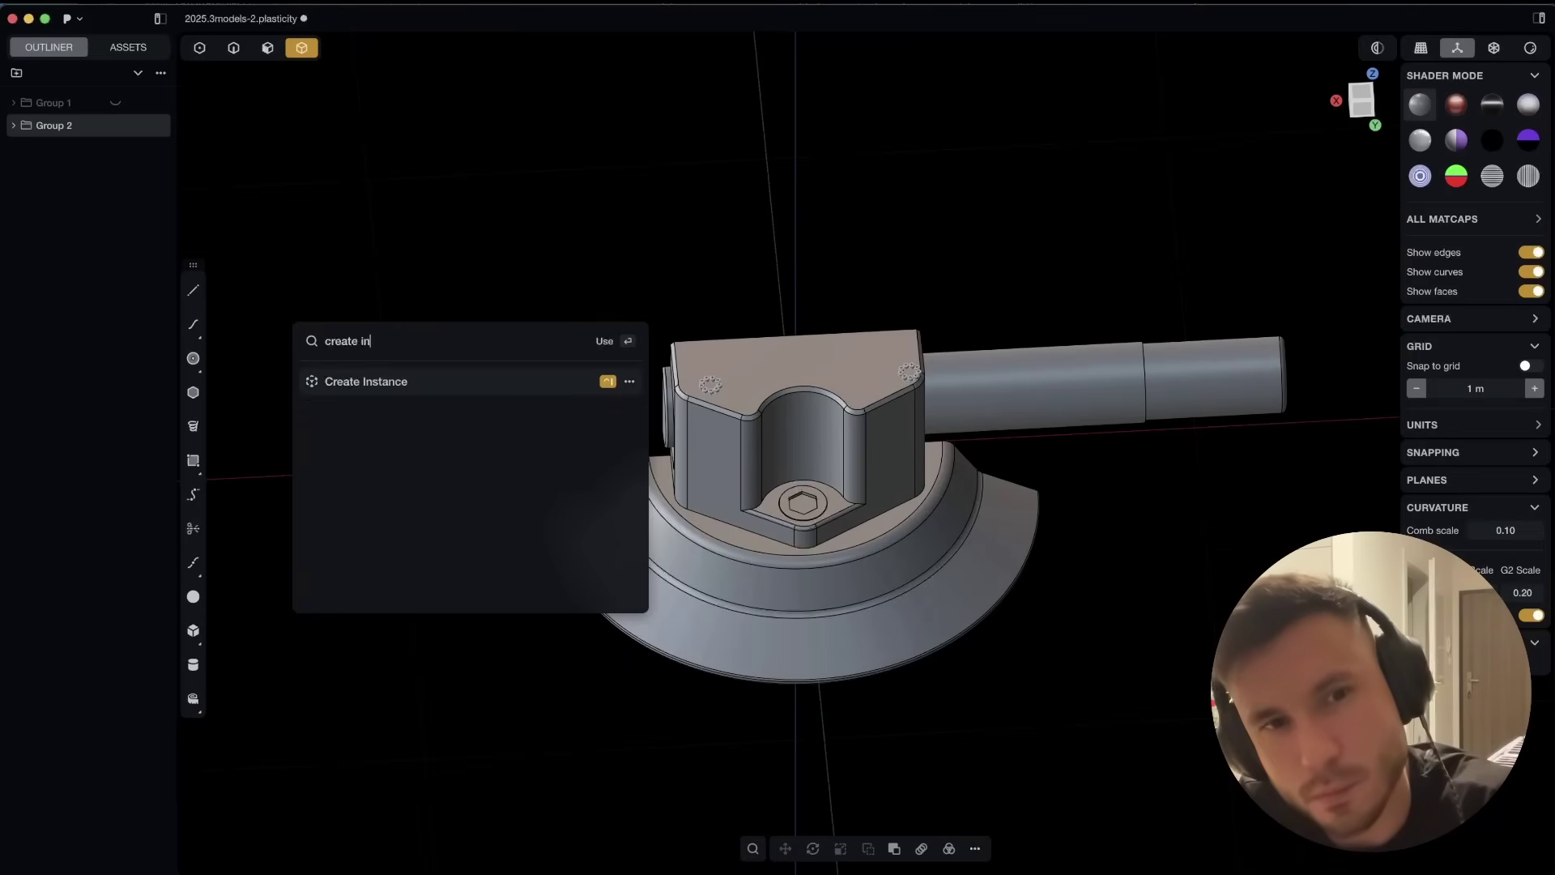
{"action": "key", "text": "Return"}
{"action": "middle_click_drag", "start_coordinate": [451, 450], "coordinate": [479, 454]}
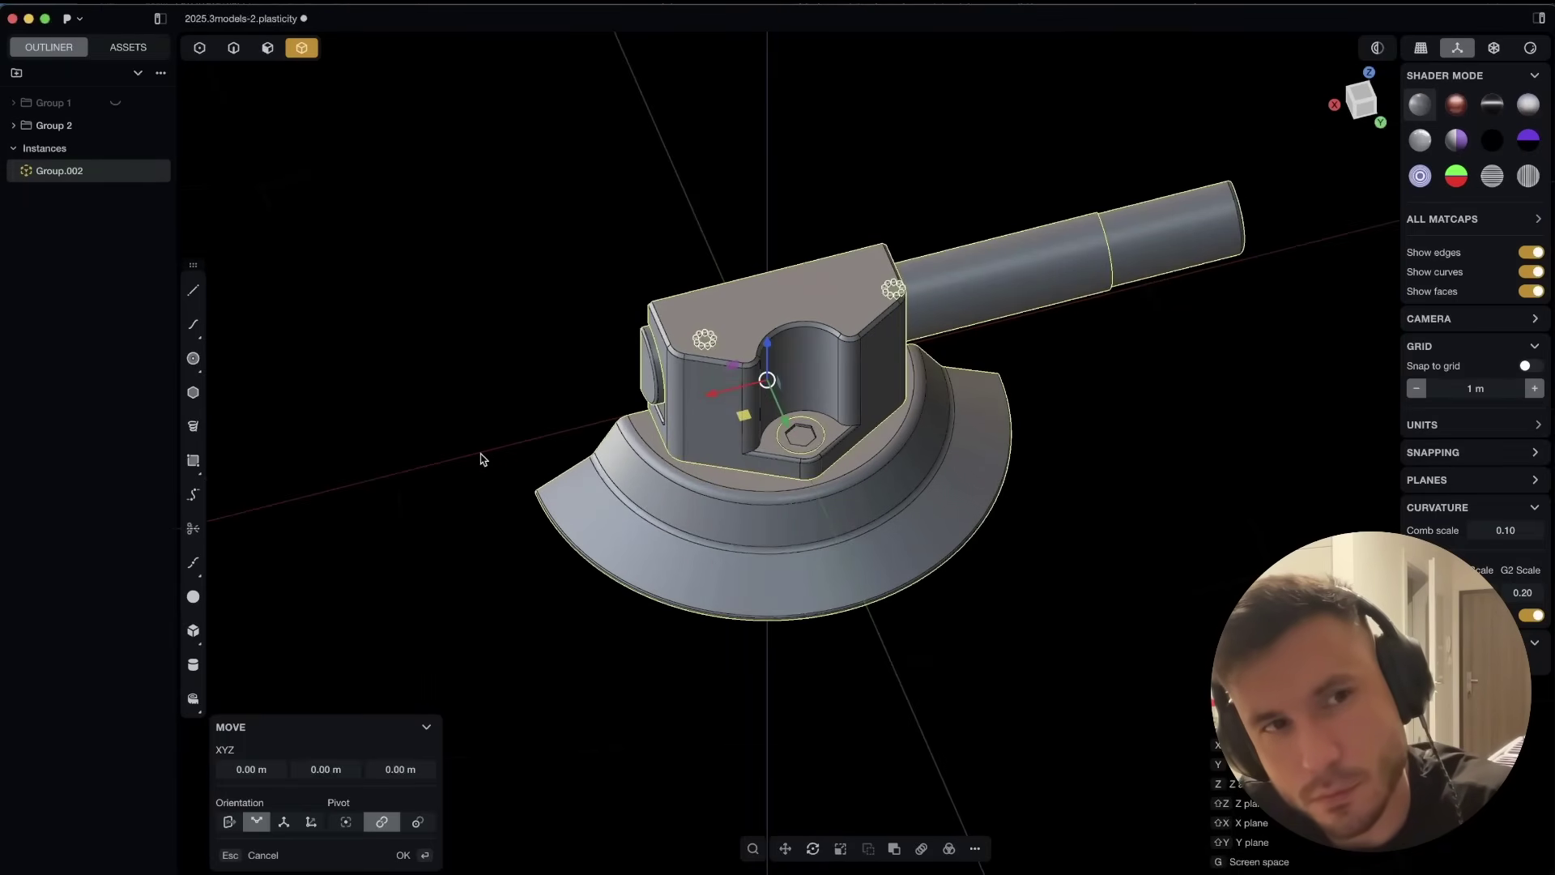
{"action": "type", "text": "sy-1"}
{"action": "key", "text": "Return"}
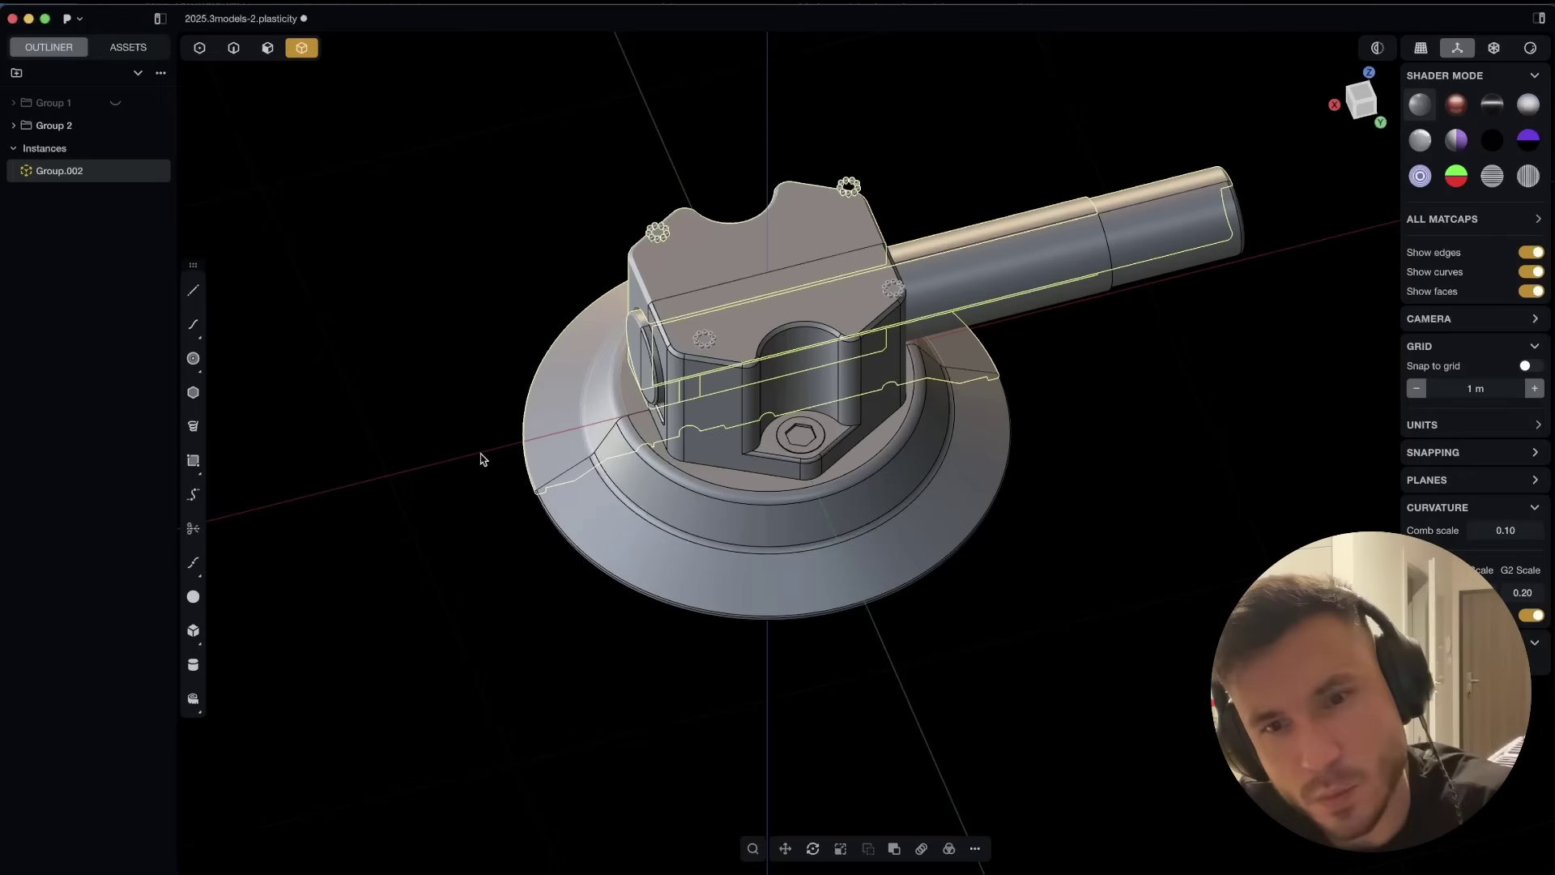
{"action": "left_click", "coordinate": [463, 412]}
{"action": "middle_click_drag", "start_coordinate": [462, 410], "coordinate": [756, 463]}
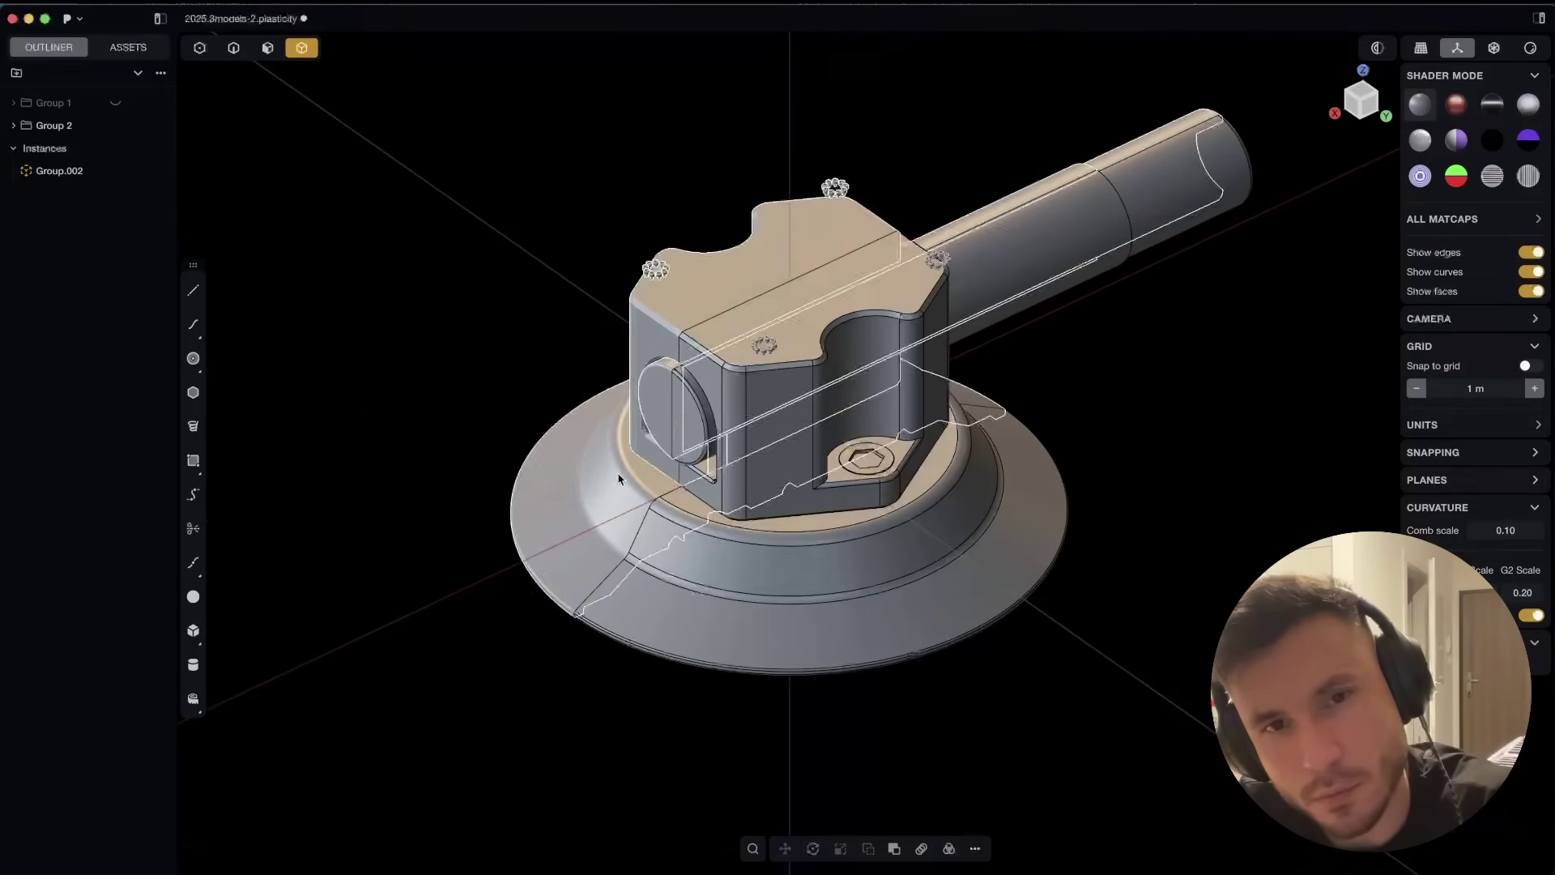
{"action": "left_click", "coordinate": [558, 513]}
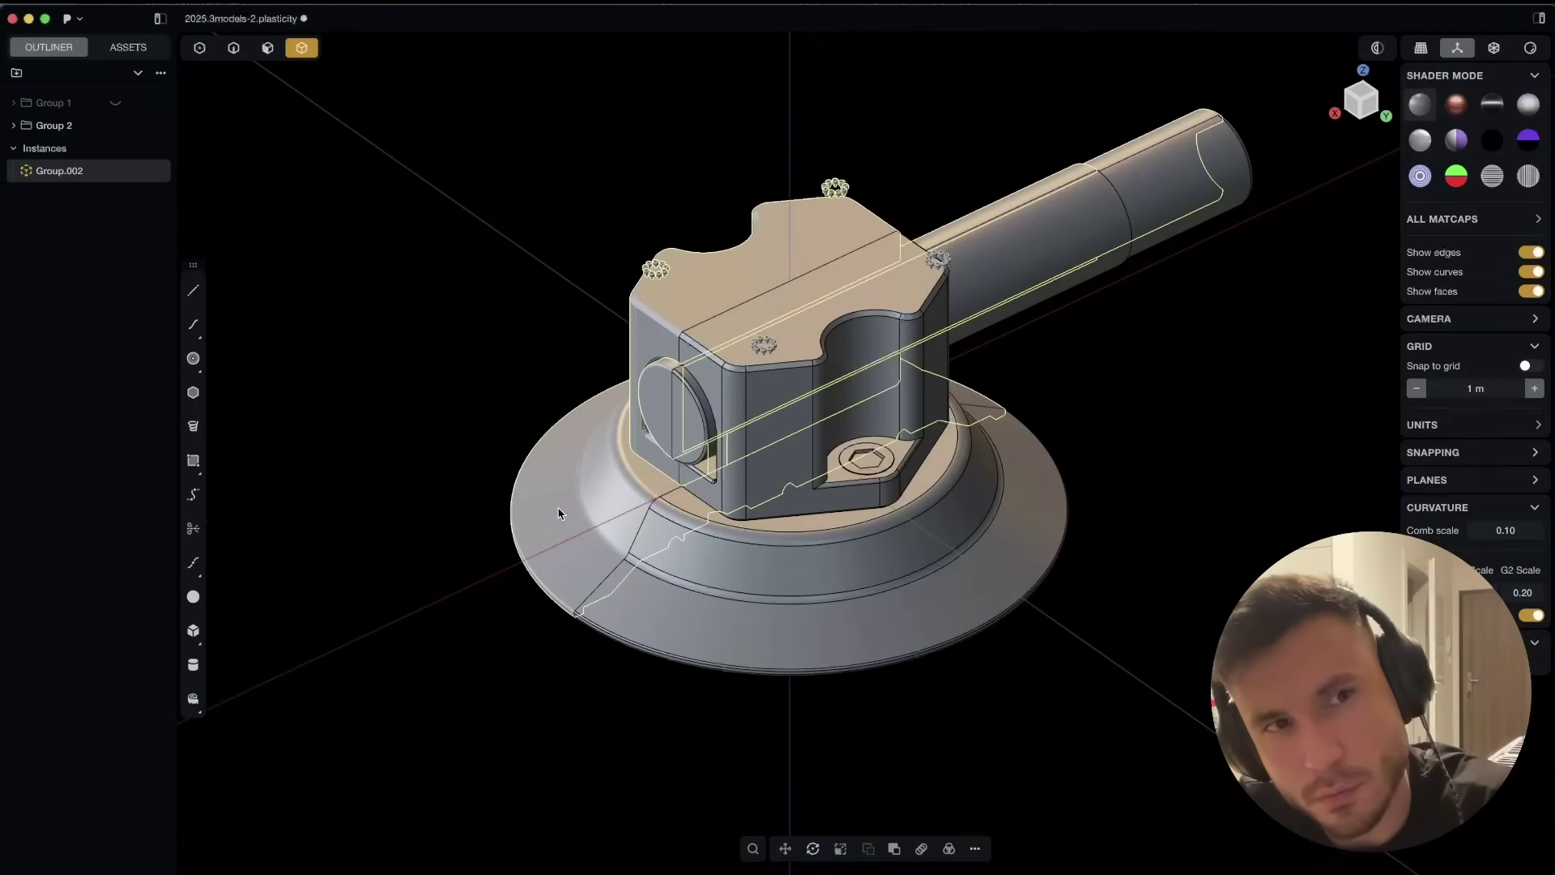
Pause, bring up the player's Loop and Copy video URL options, then resume
{"action": "left_click", "coordinate": [401, 431]}
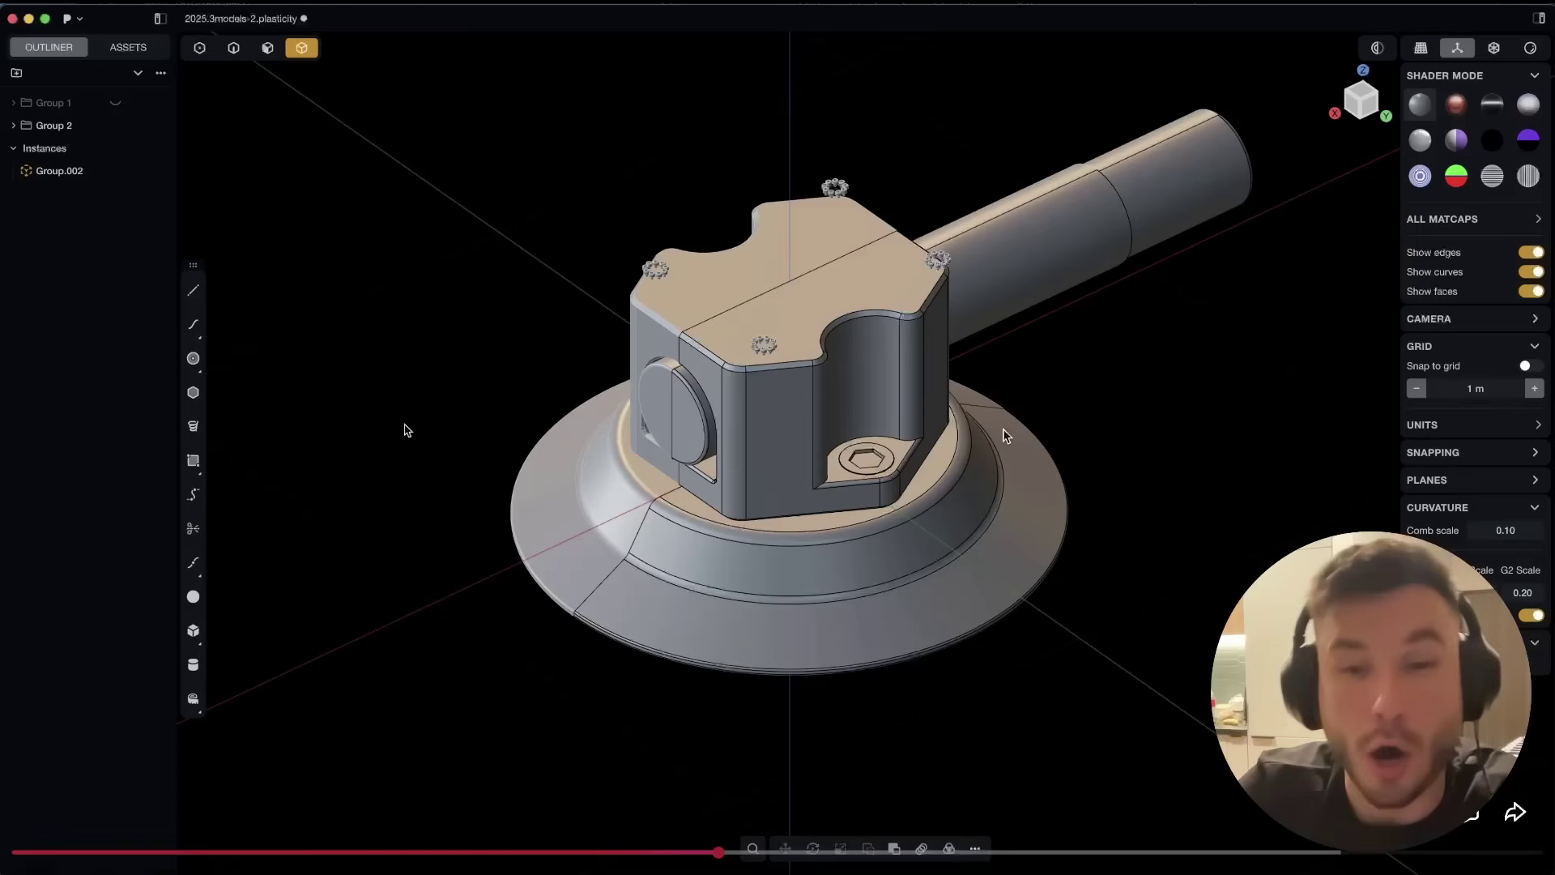
{"action": "left_click", "coordinate": [1003, 435]}
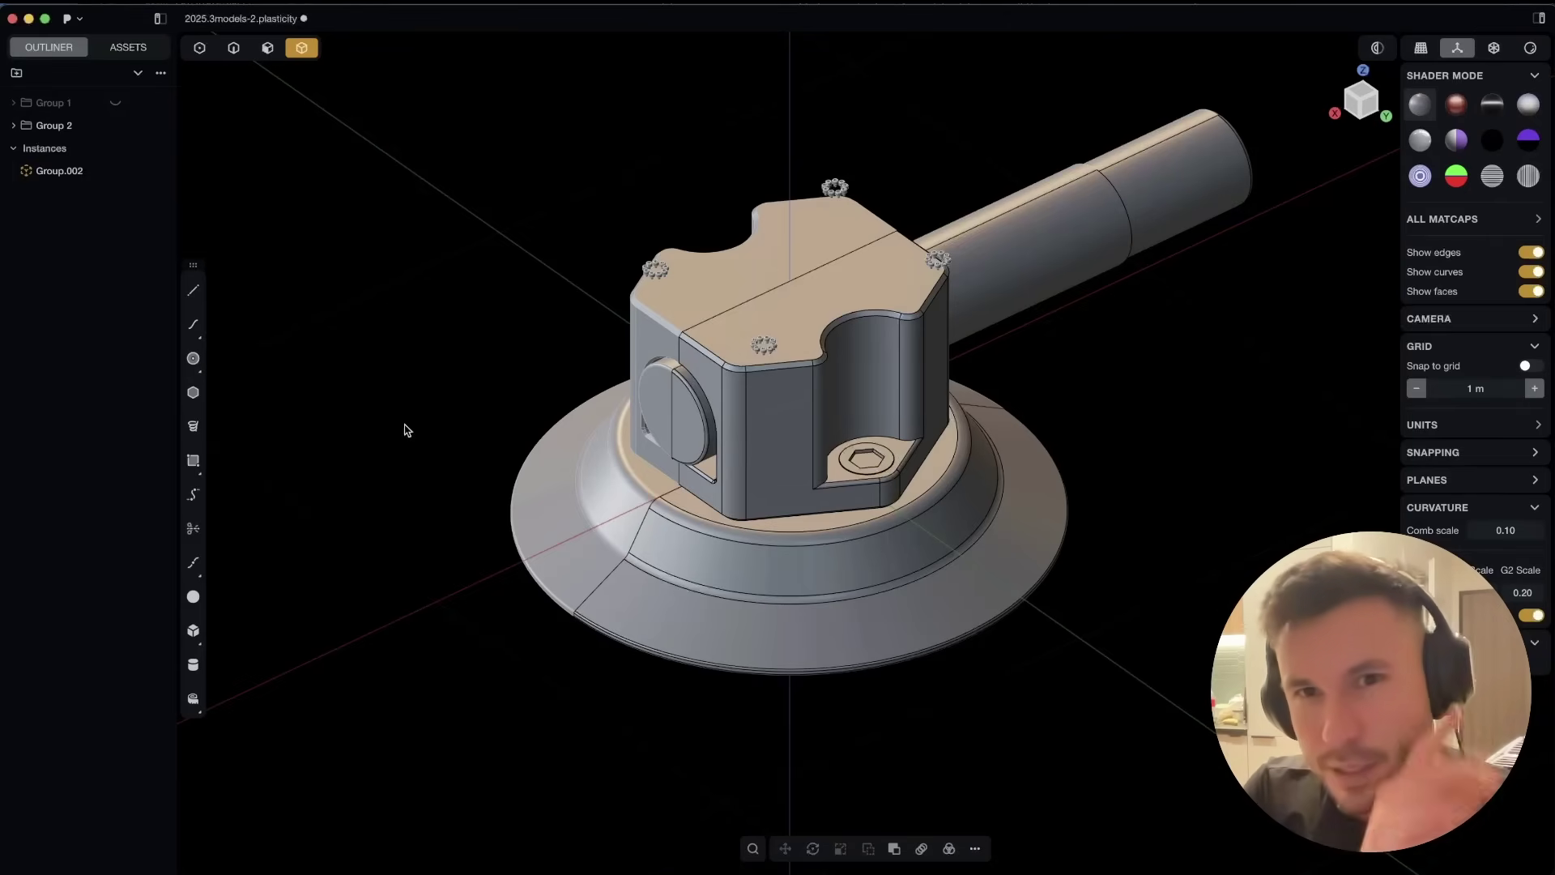
{"action": "left_click", "coordinate": [1067, 469]}
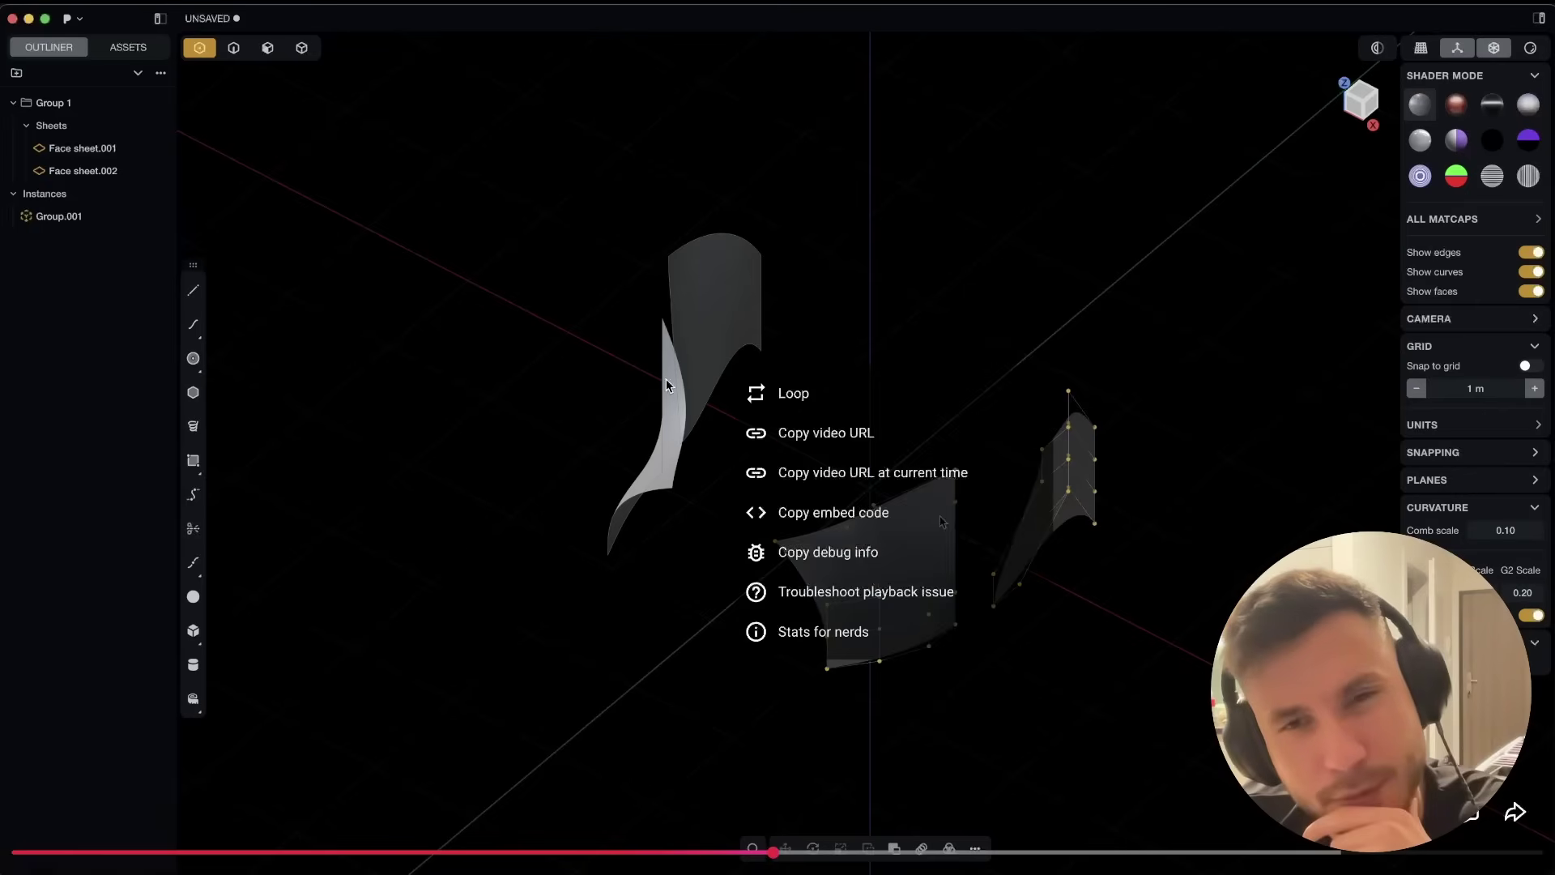
Dismiss the options list, jump slightly back, and pause on the face sheets in Group 1
{"action": "left_click", "coordinate": [942, 521]}
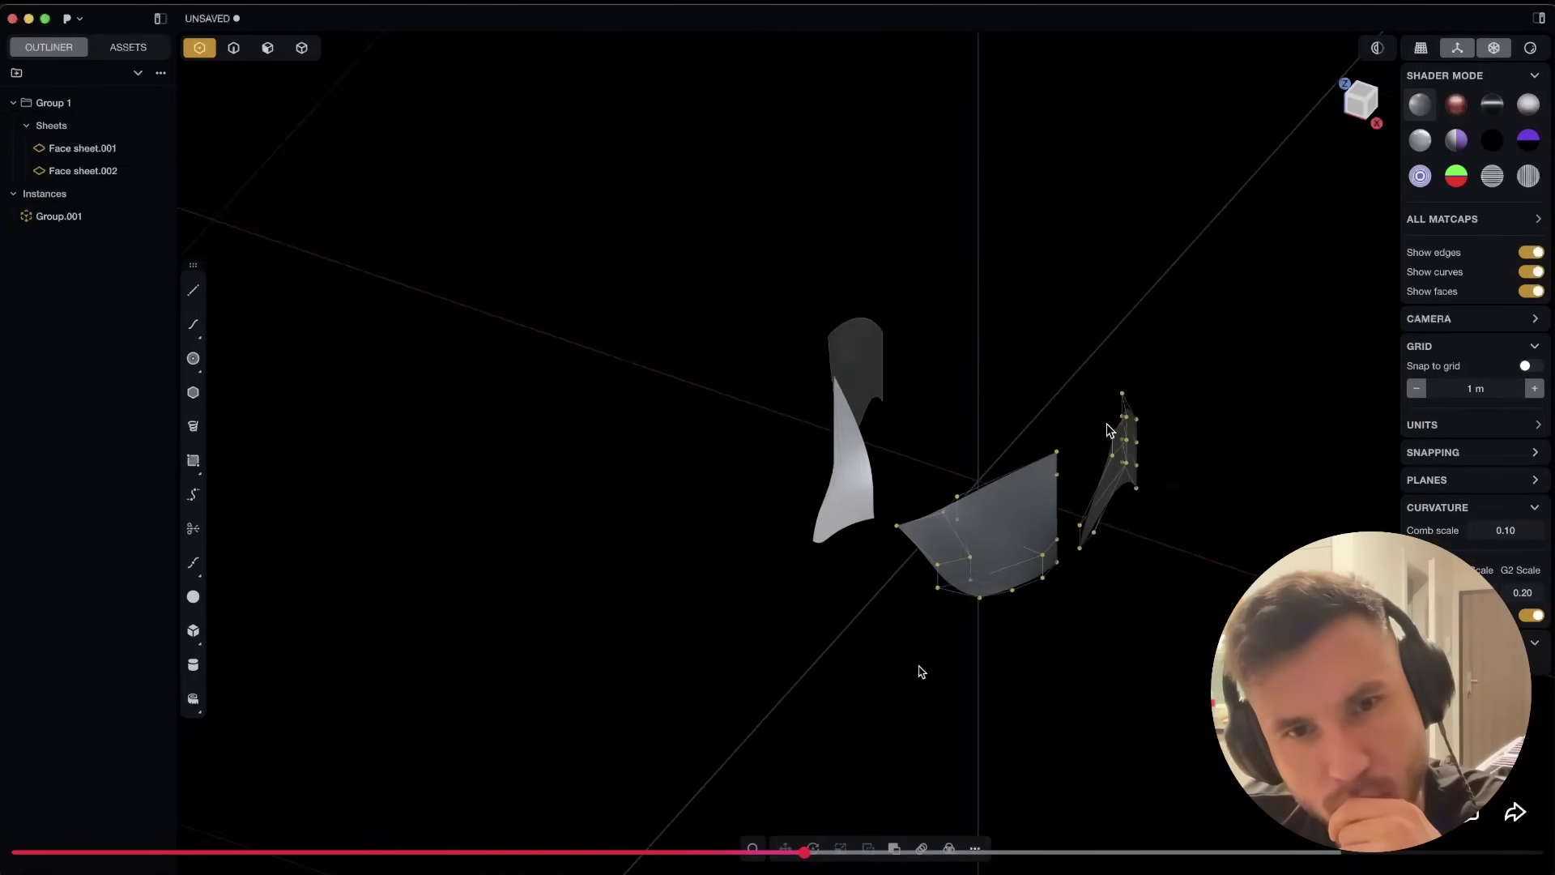
{"action": "left_click", "coordinate": [1113, 427]}
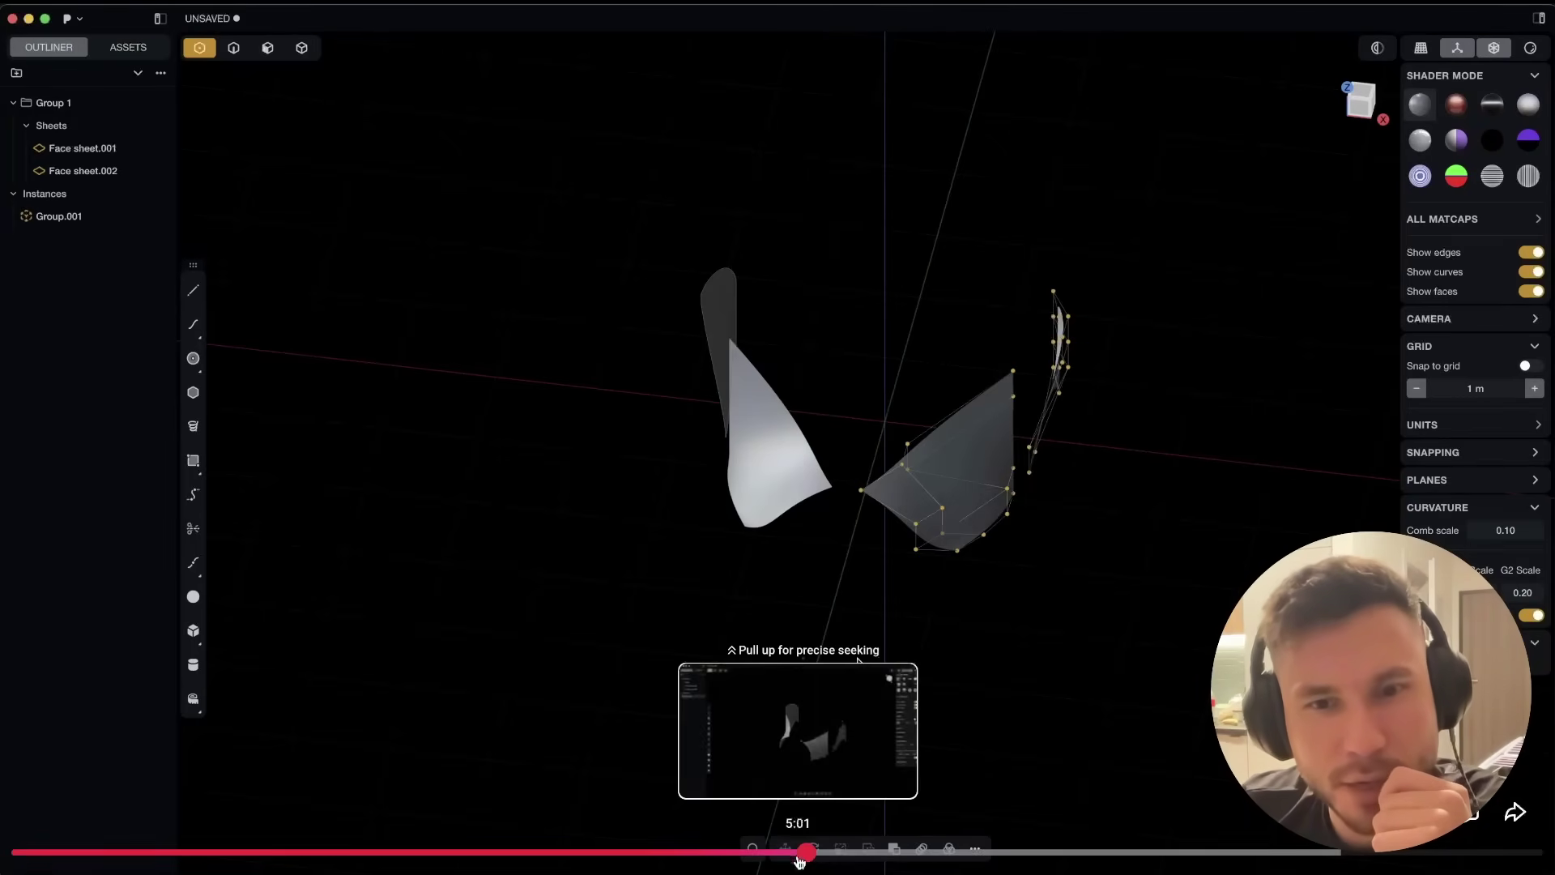
{"action": "left_click", "coordinate": [800, 851]}
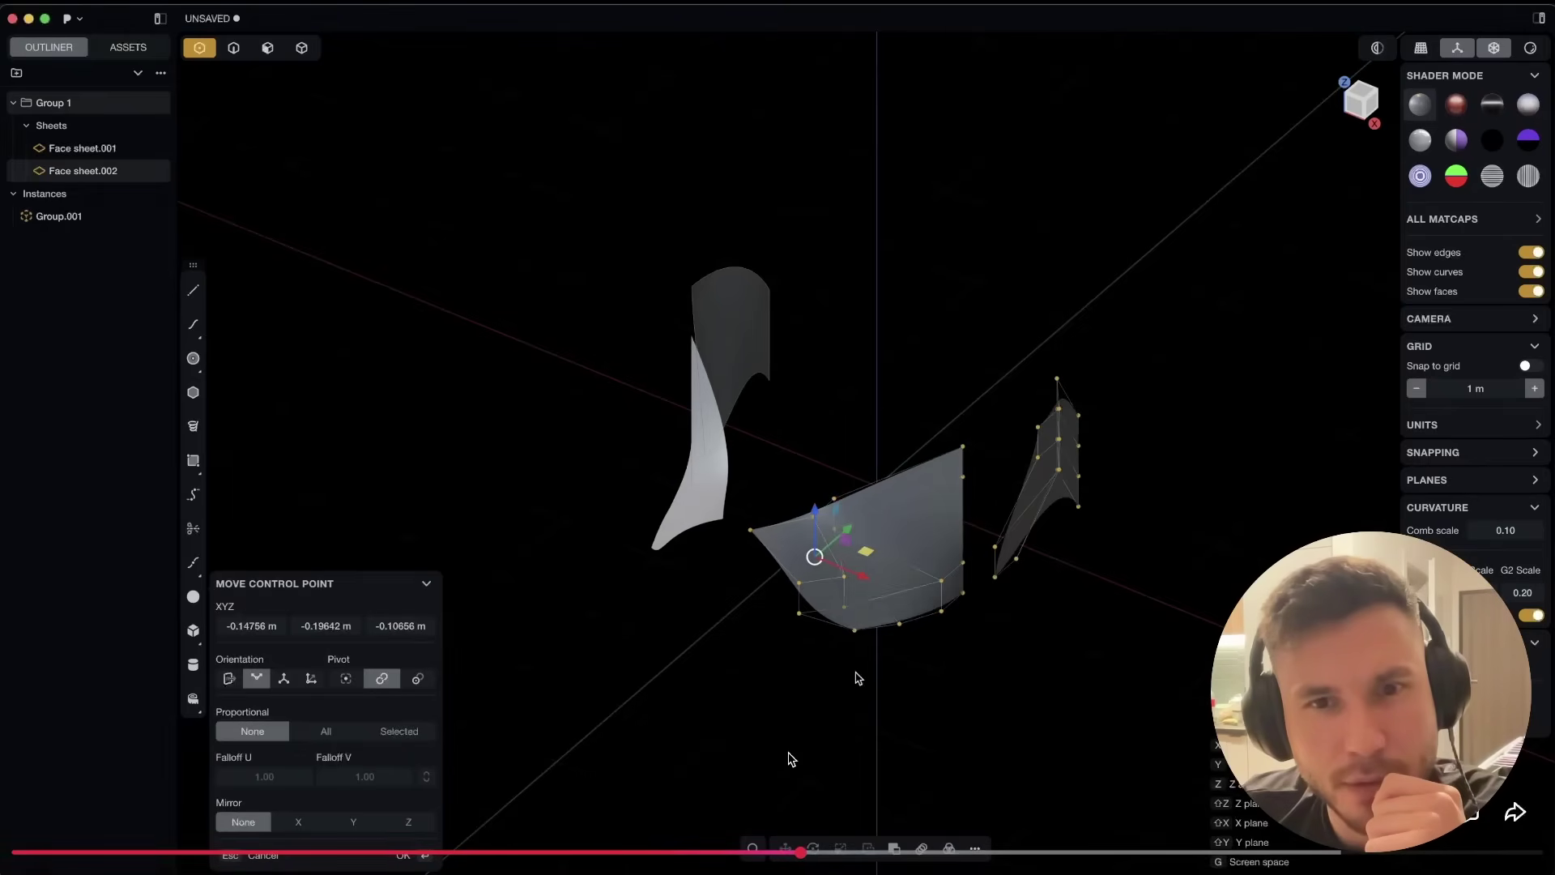
{"action": "left_click", "coordinate": [798, 729]}
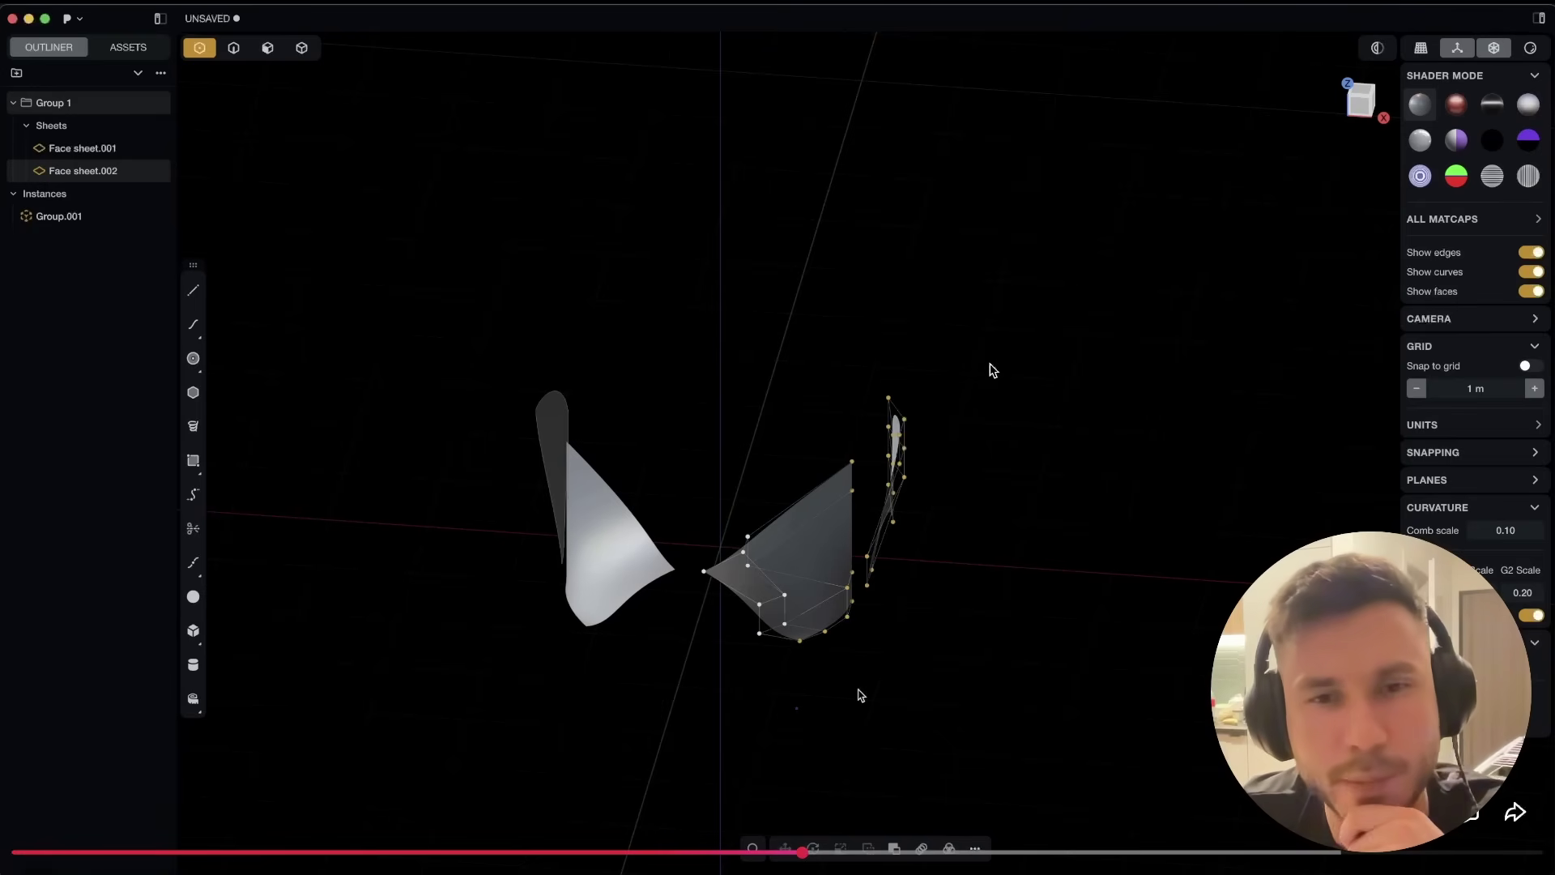
Pause and resume twice, continuing through the G1 loft bridging the two face sheets
{"action": "left_click", "coordinate": [810, 713]}
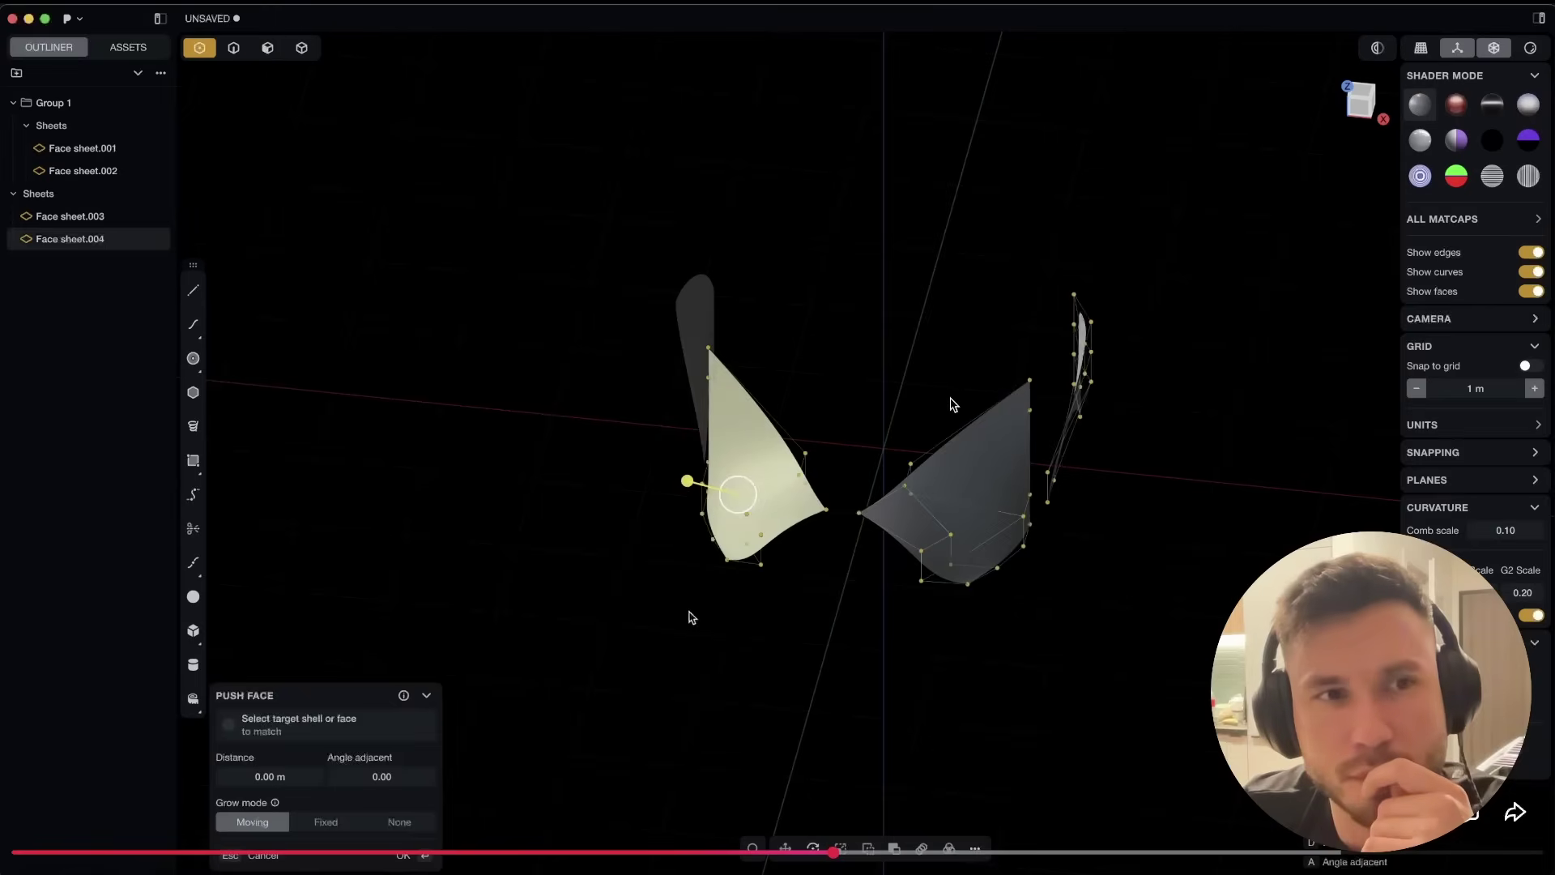
{"action": "left_click", "coordinate": [953, 405]}
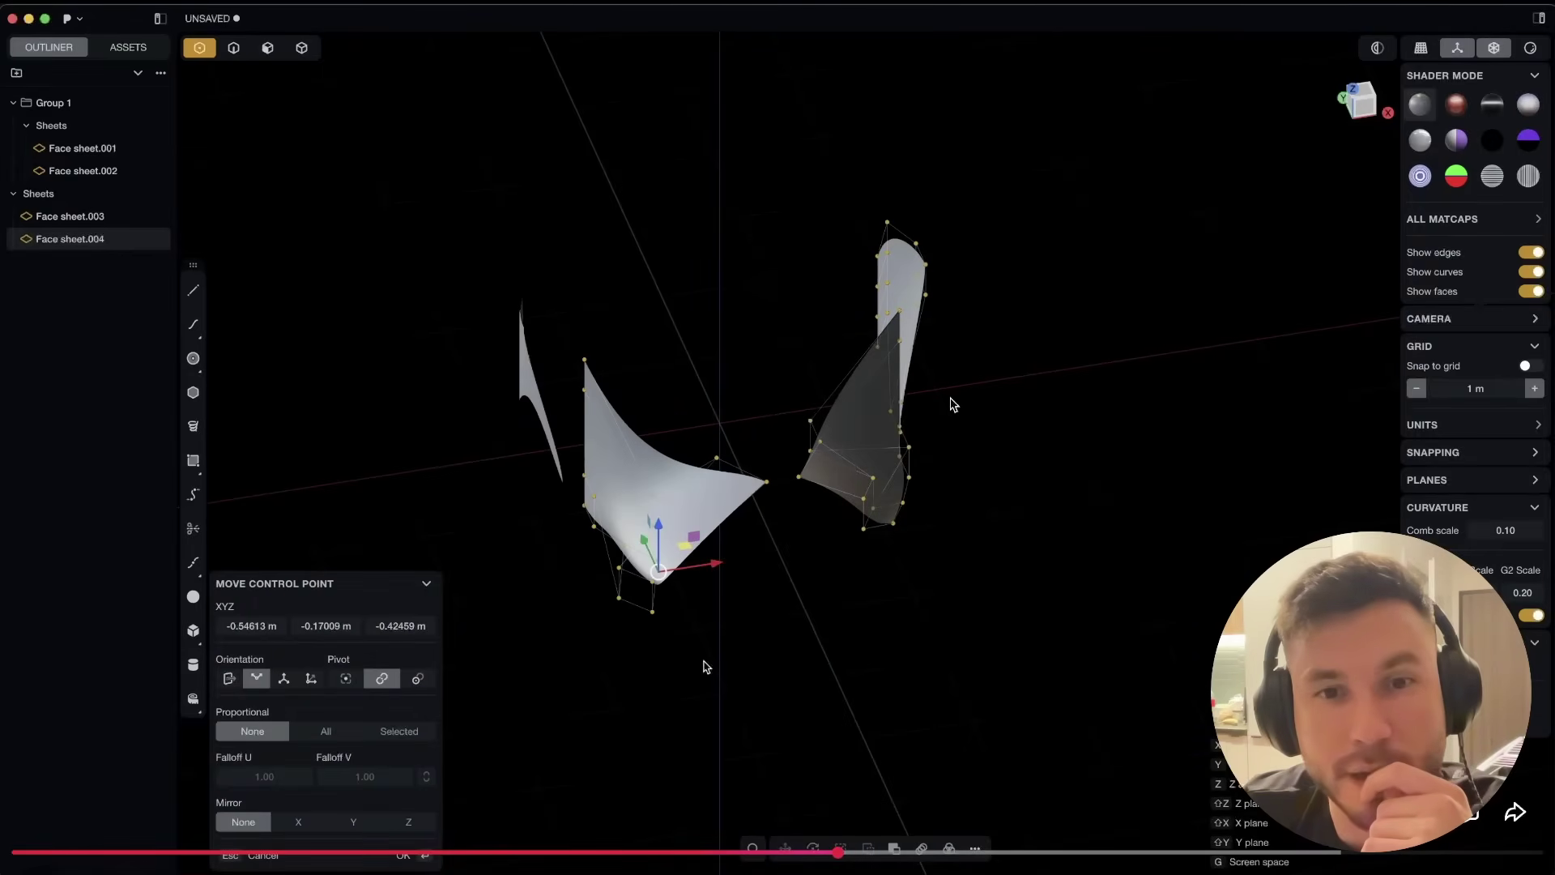
{"action": "left_click", "coordinate": [779, 589]}
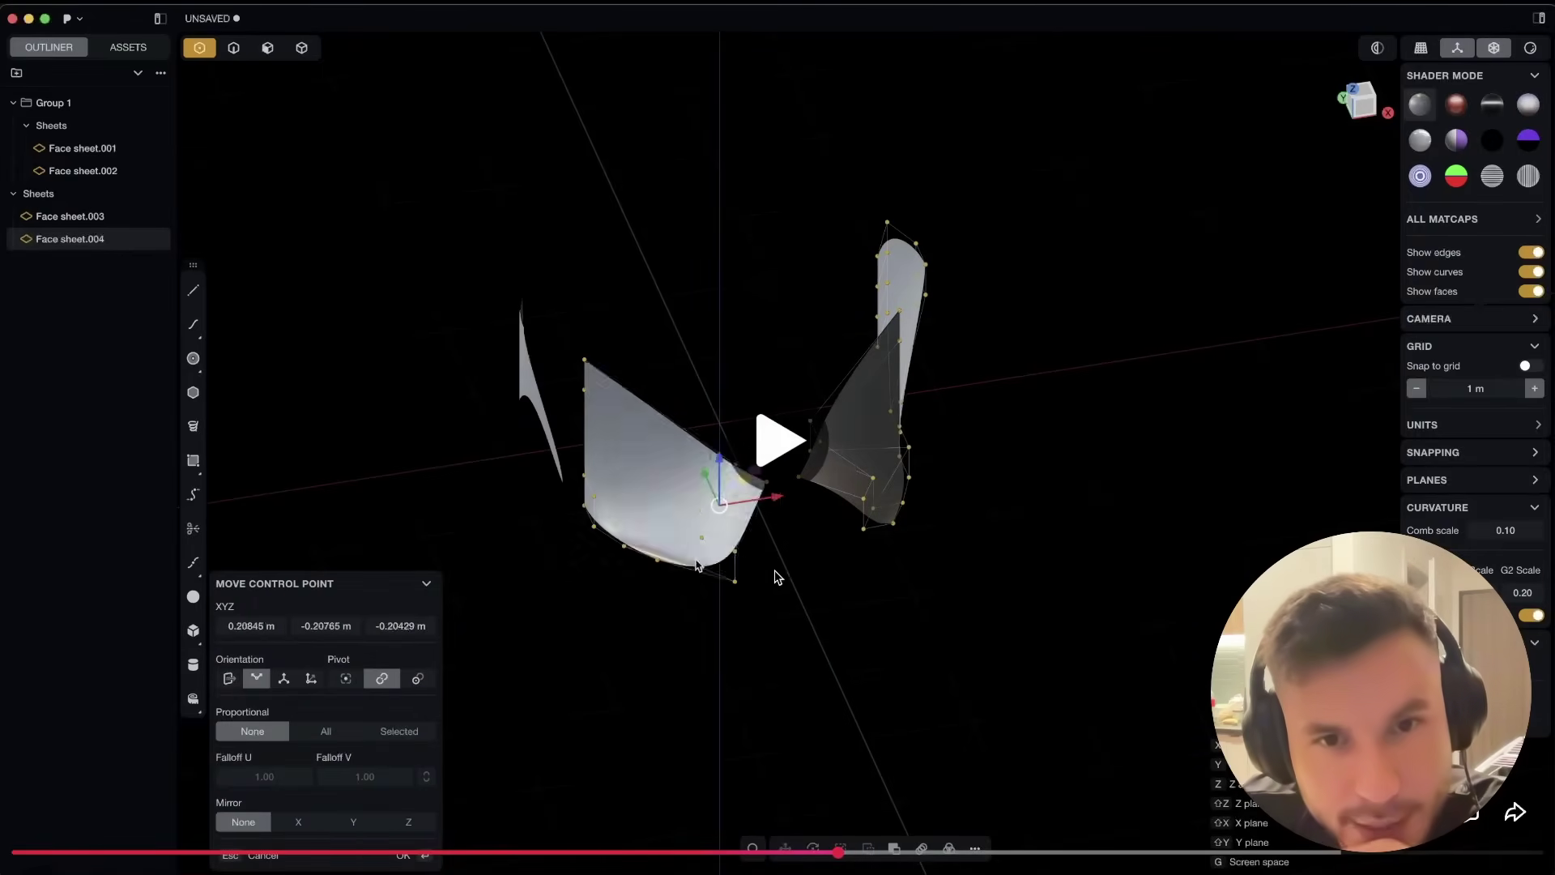
{"action": "left_click", "coordinate": [780, 595]}
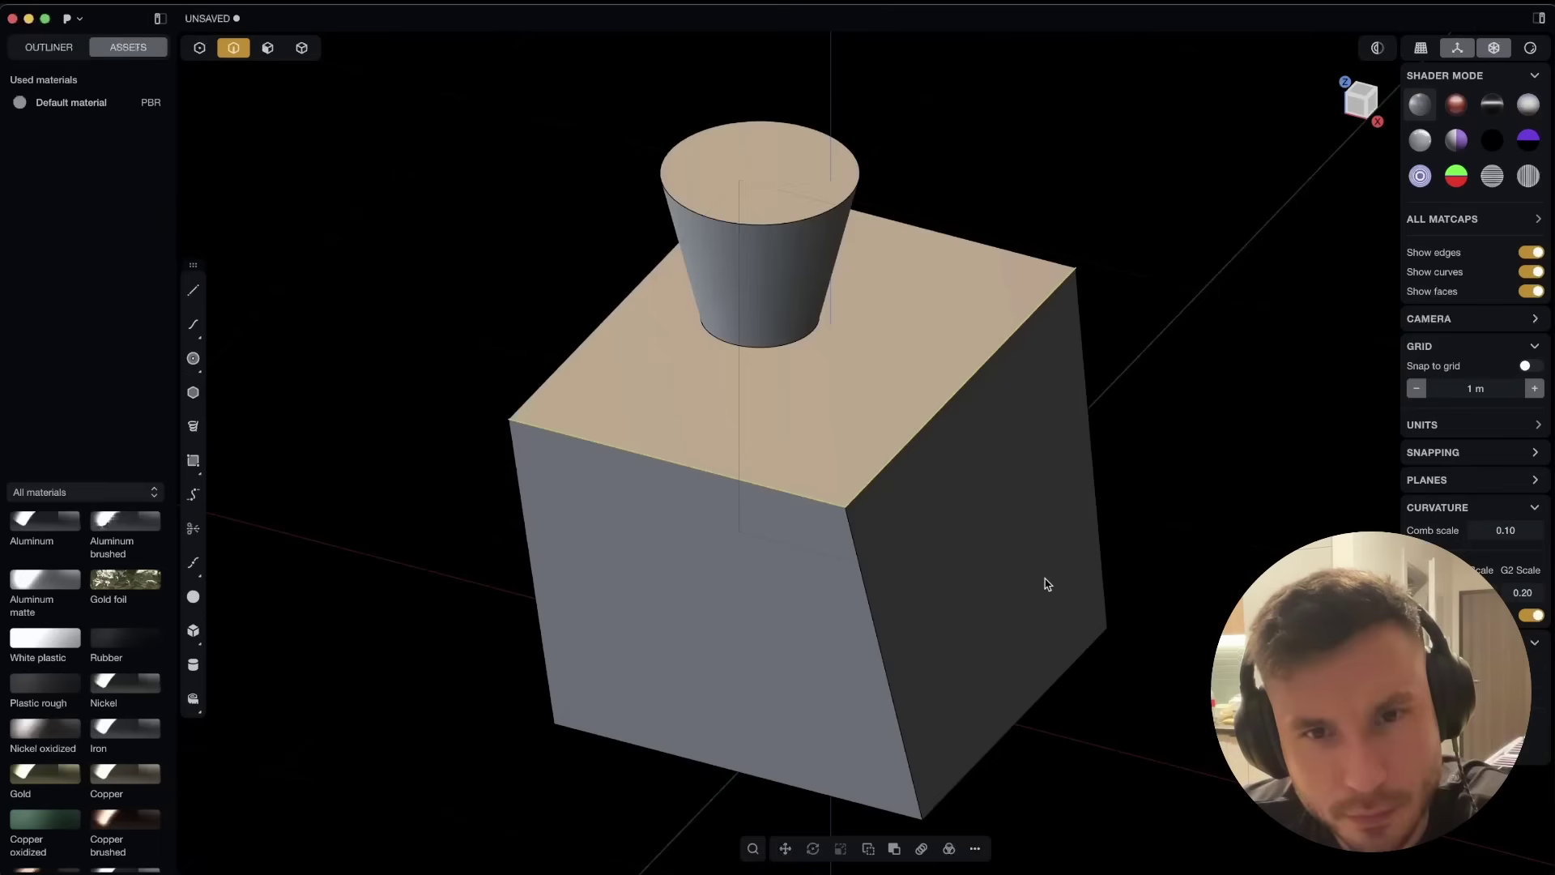
Toggle full screen and rewind the walkthrough to about 5:27
{"action": "left_click", "coordinate": [938, 413]}
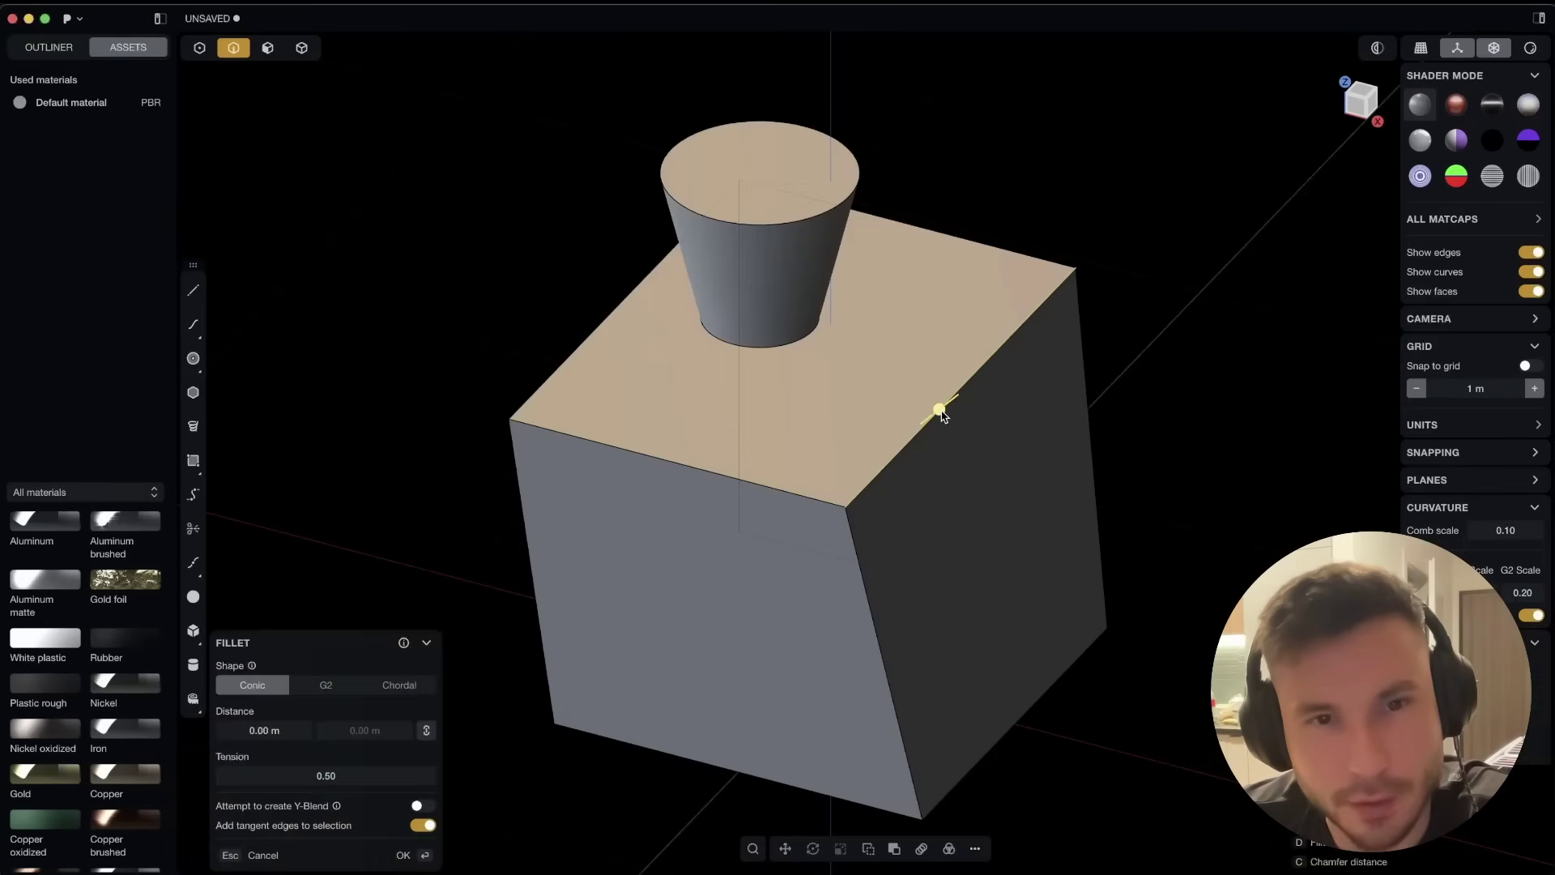
{"action": "key", "text": "f"}
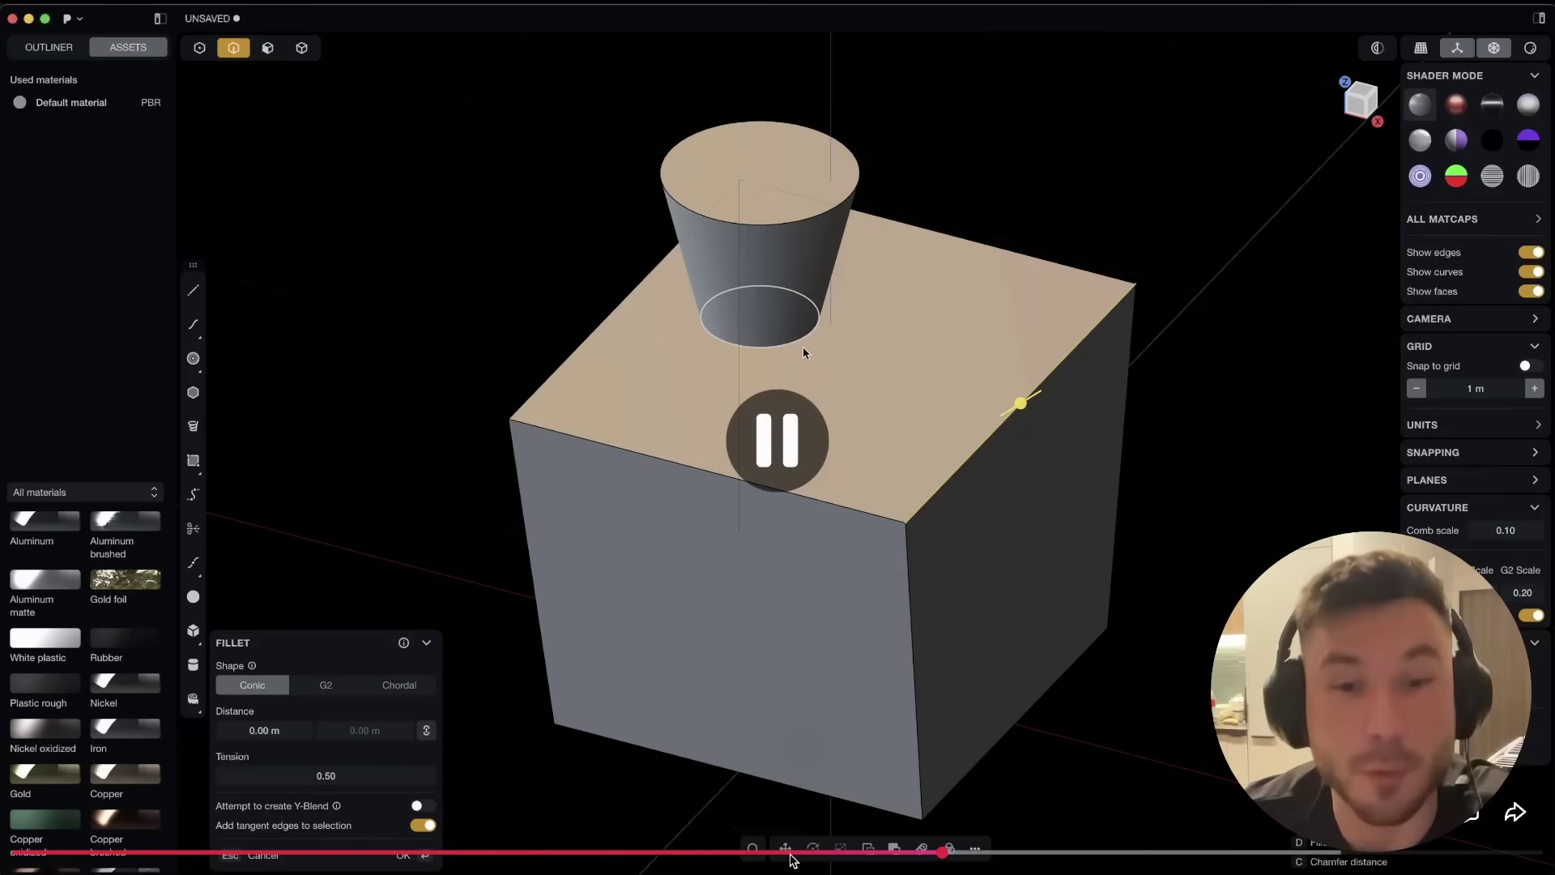
{"action": "left_click_drag", "start_coordinate": [784, 852], "coordinate": [940, 852]}
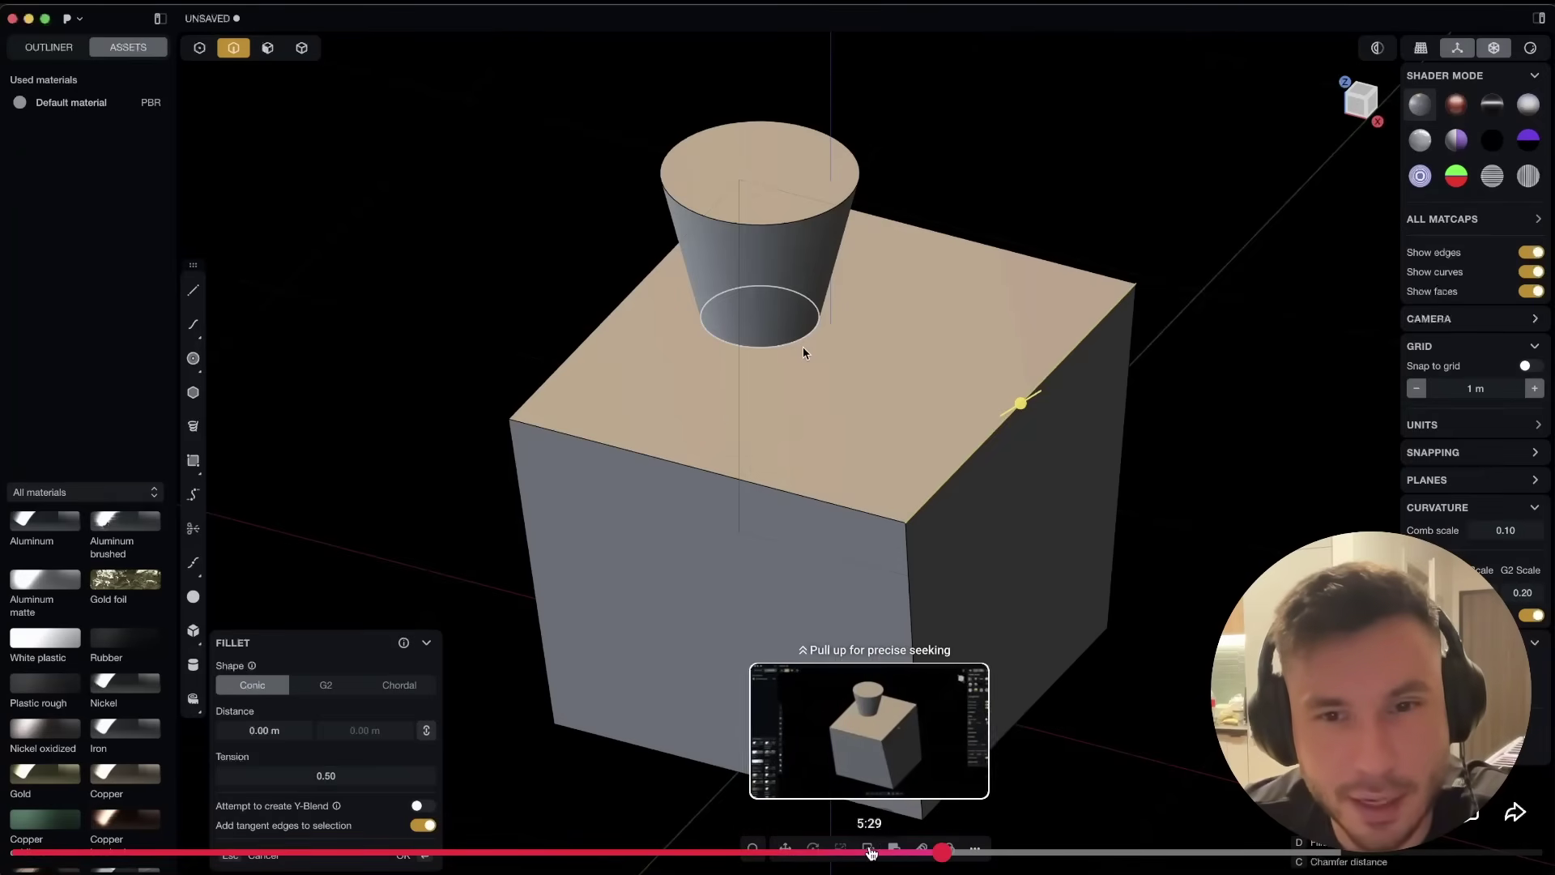
{"action": "left_click", "coordinate": [865, 852]}
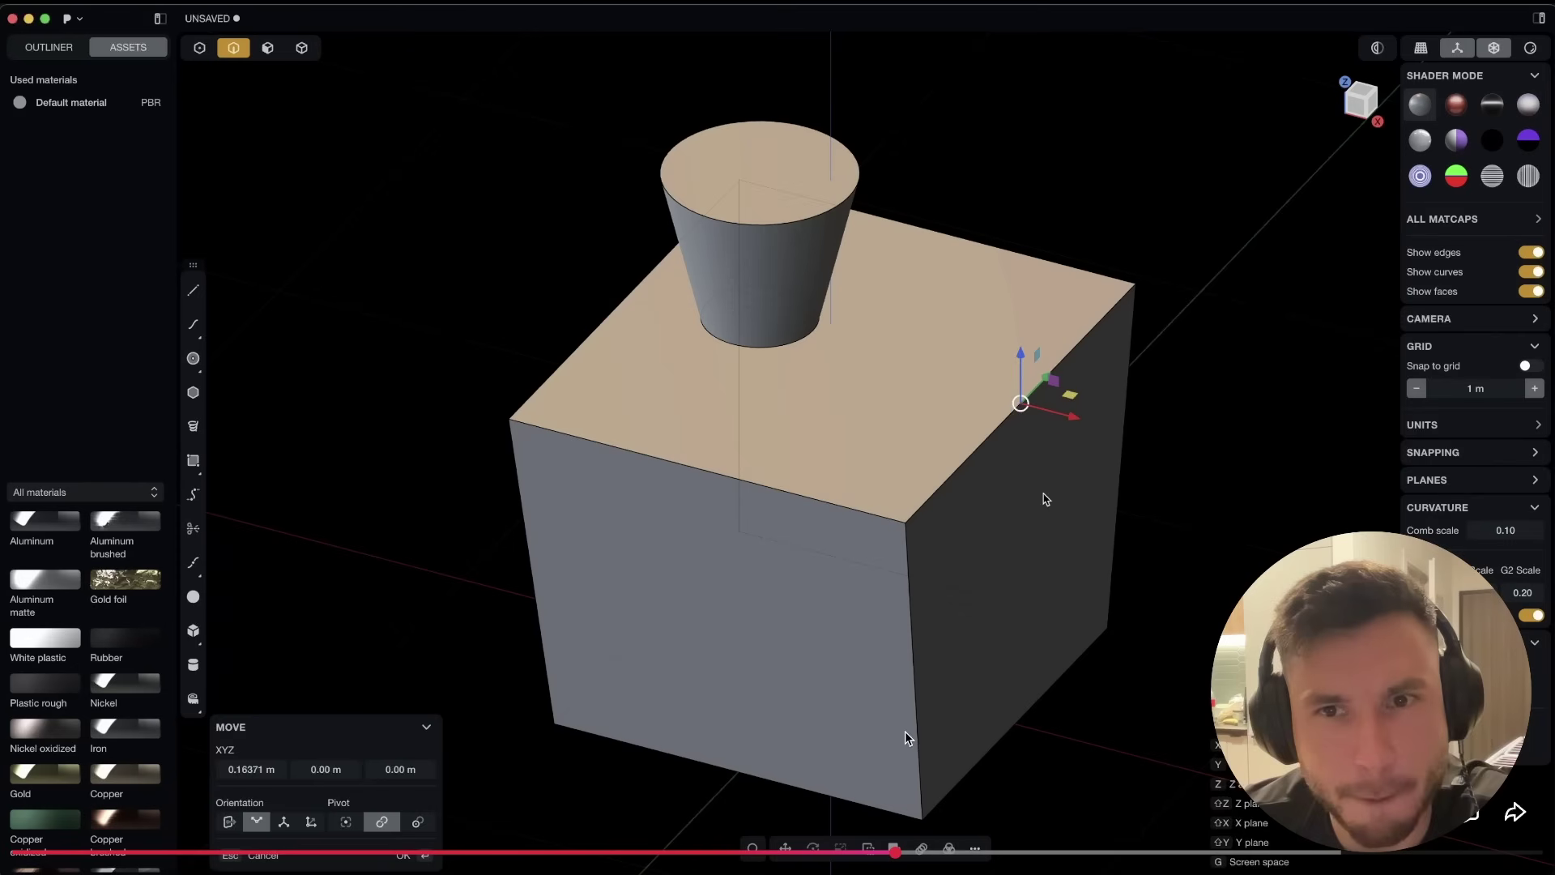
Pause and resume a couple of times through the cube and tapered-cylinder fillet demo
{"action": "left_click", "coordinate": [906, 732]}
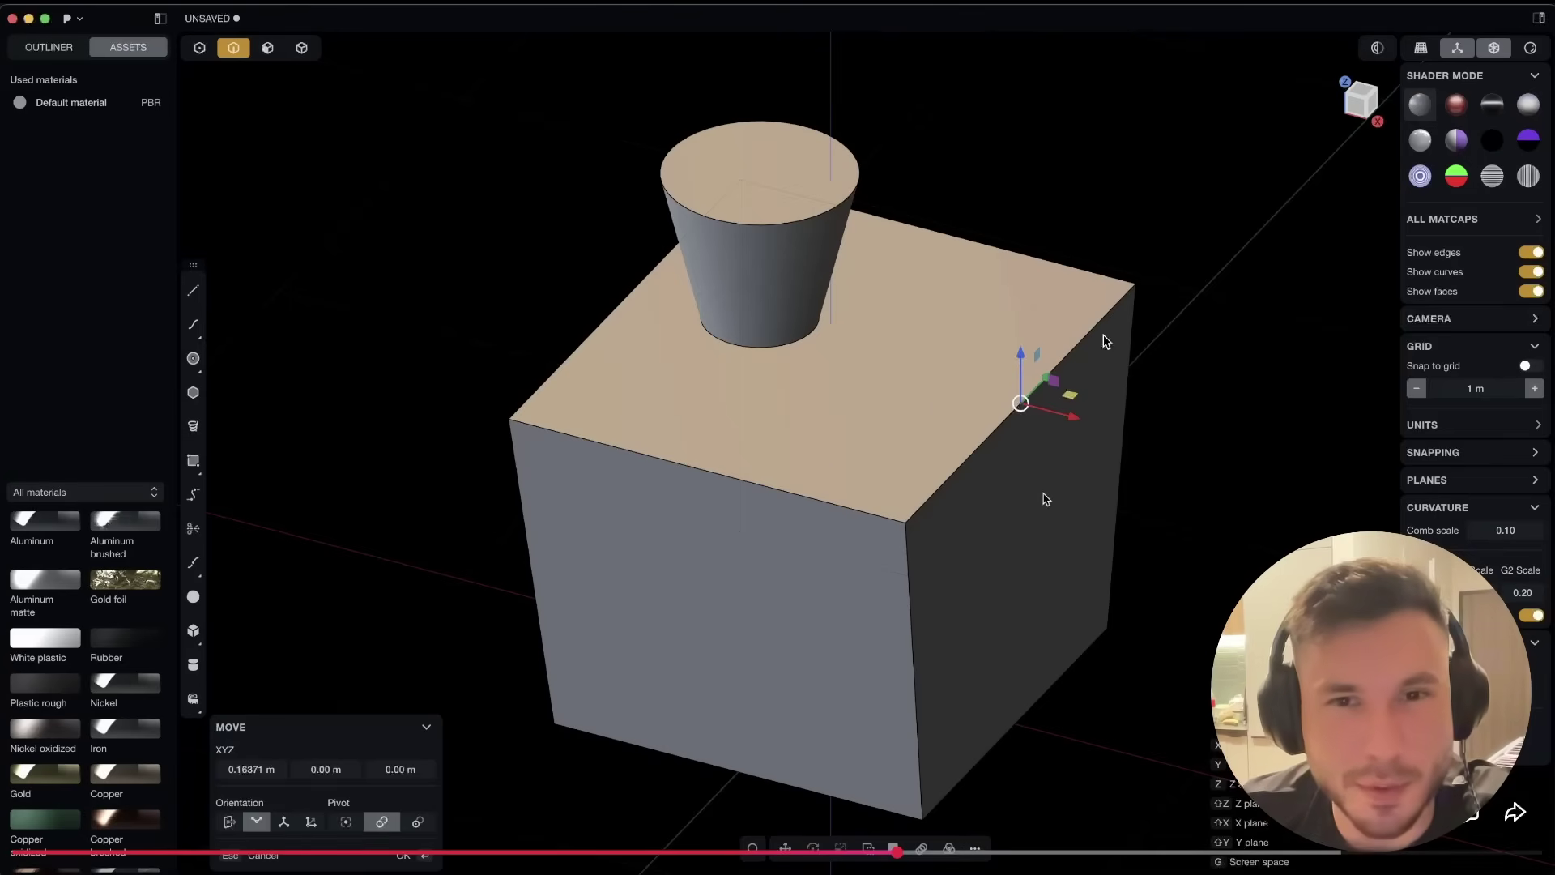
{"action": "left_click", "coordinate": [1045, 499]}
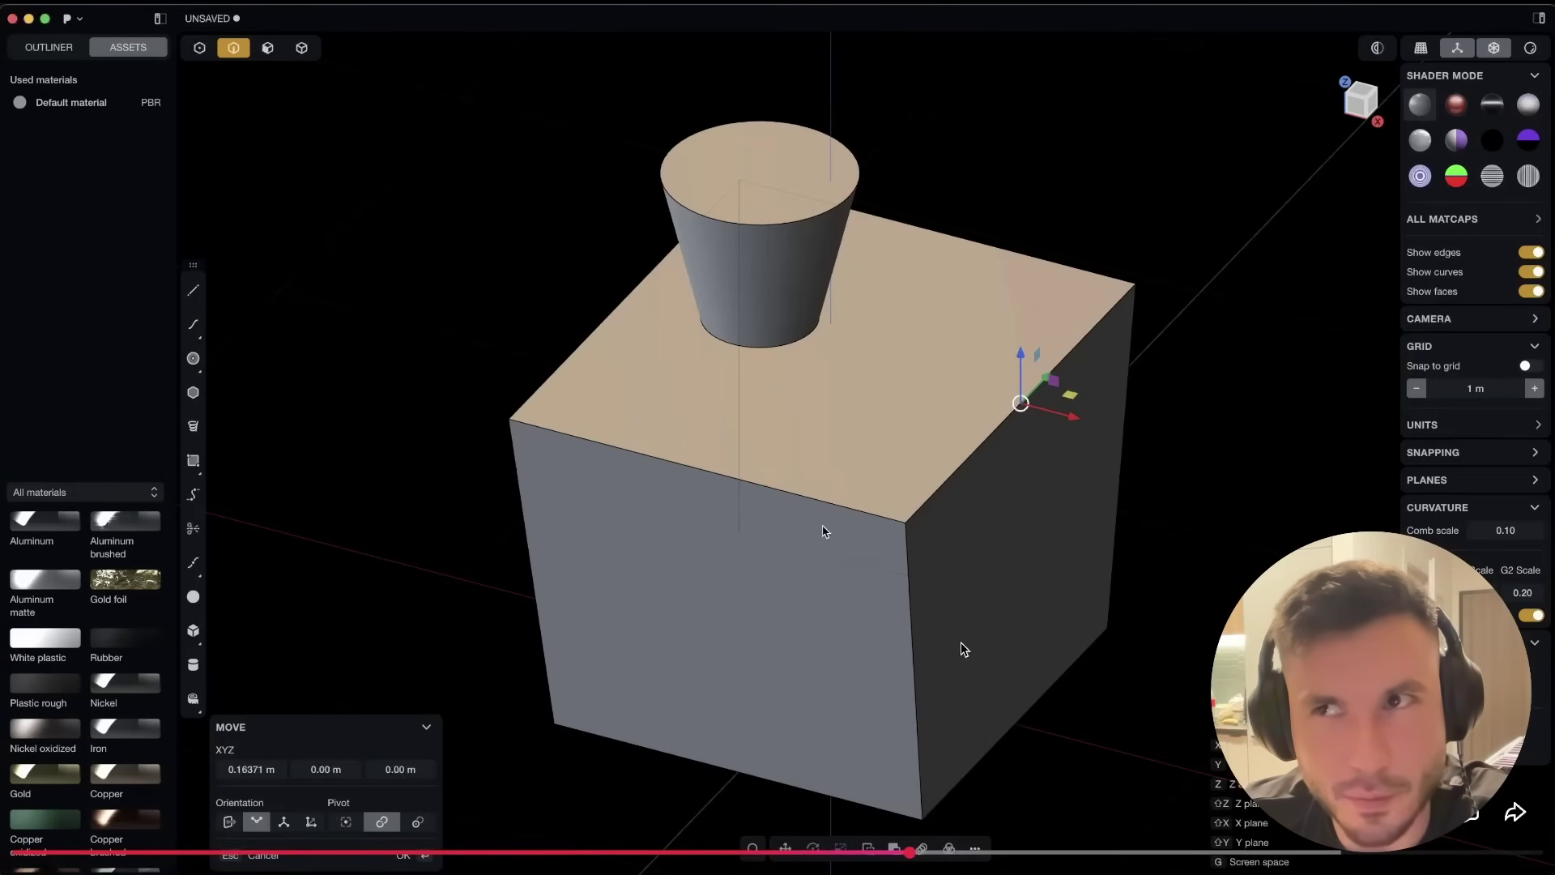
{"action": "left_click", "coordinate": [912, 600]}
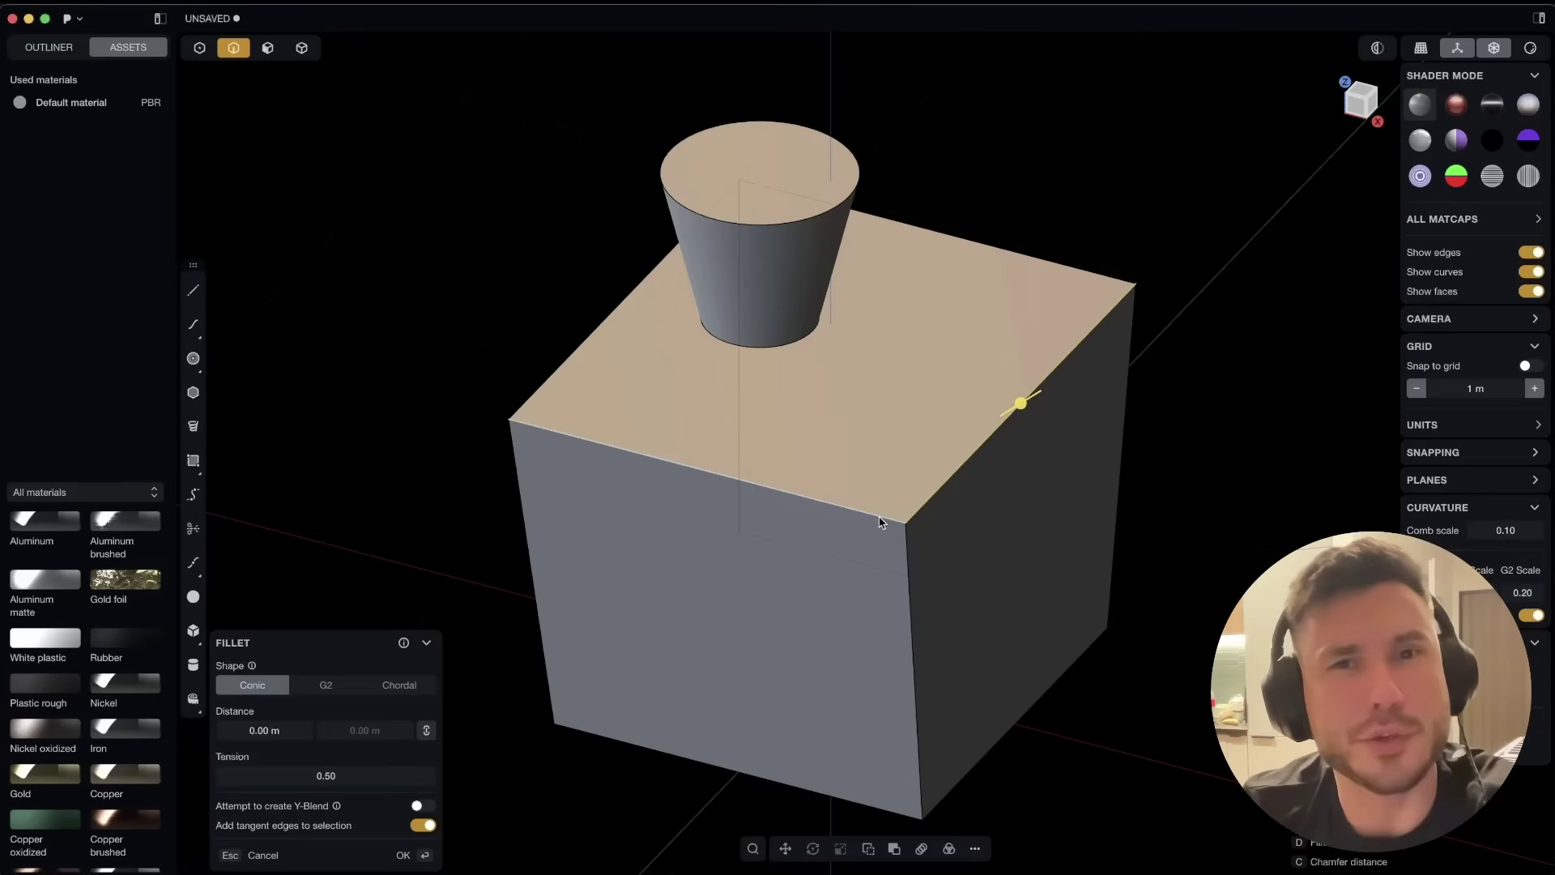
{"action": "left_click", "coordinate": [782, 359]}
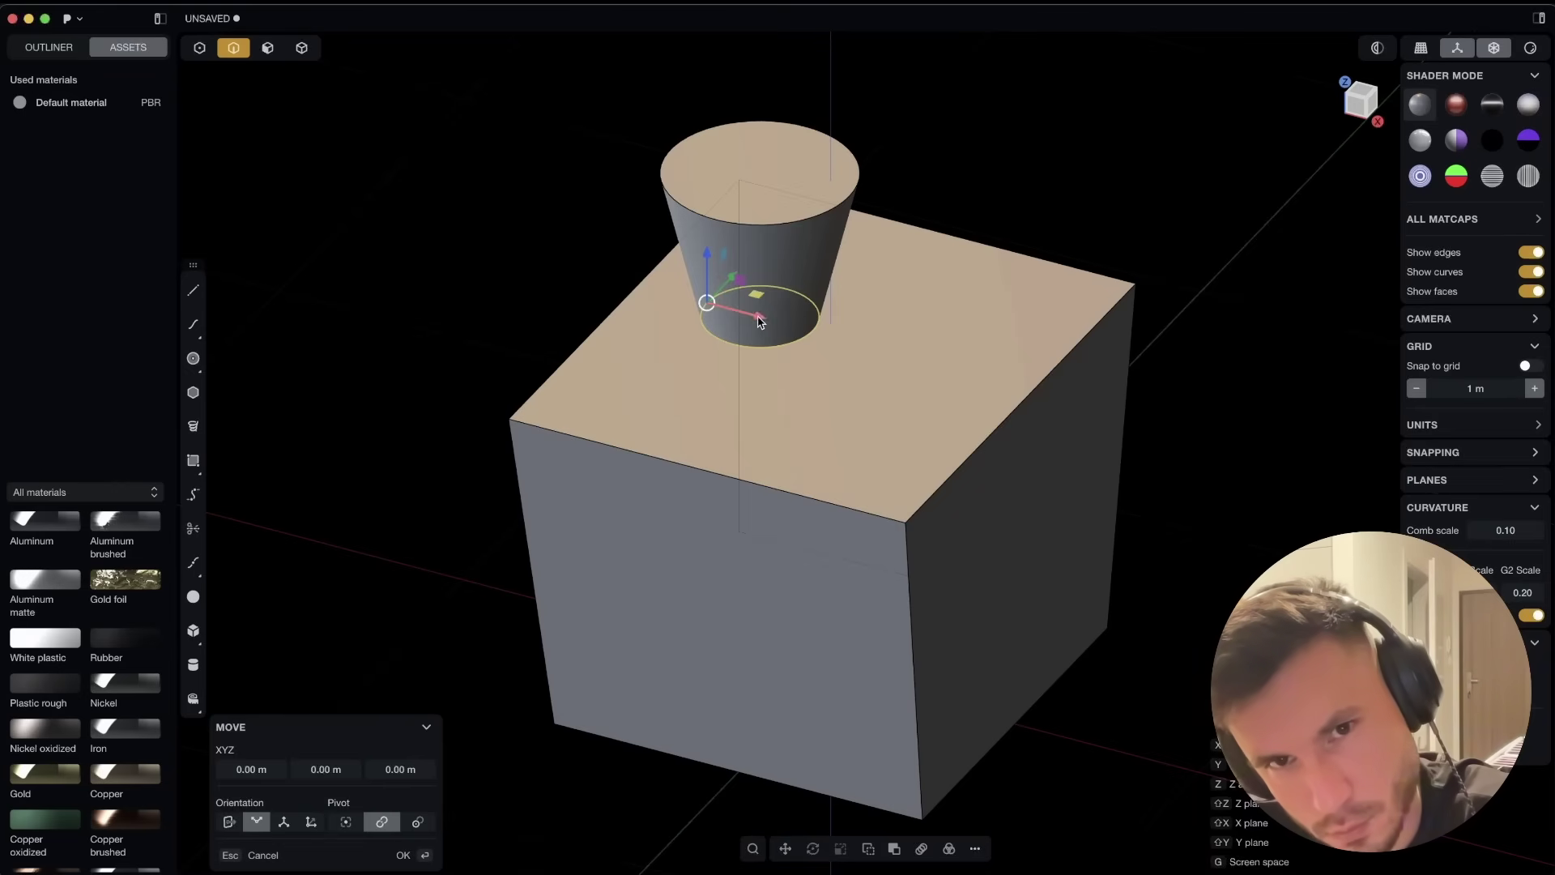
Drag the fillet on the cylinder's circular top edge out to 0.27741 m and confirm it
{"action": "left_click_drag", "start_coordinate": [761, 318], "coordinate": [619, 327]}
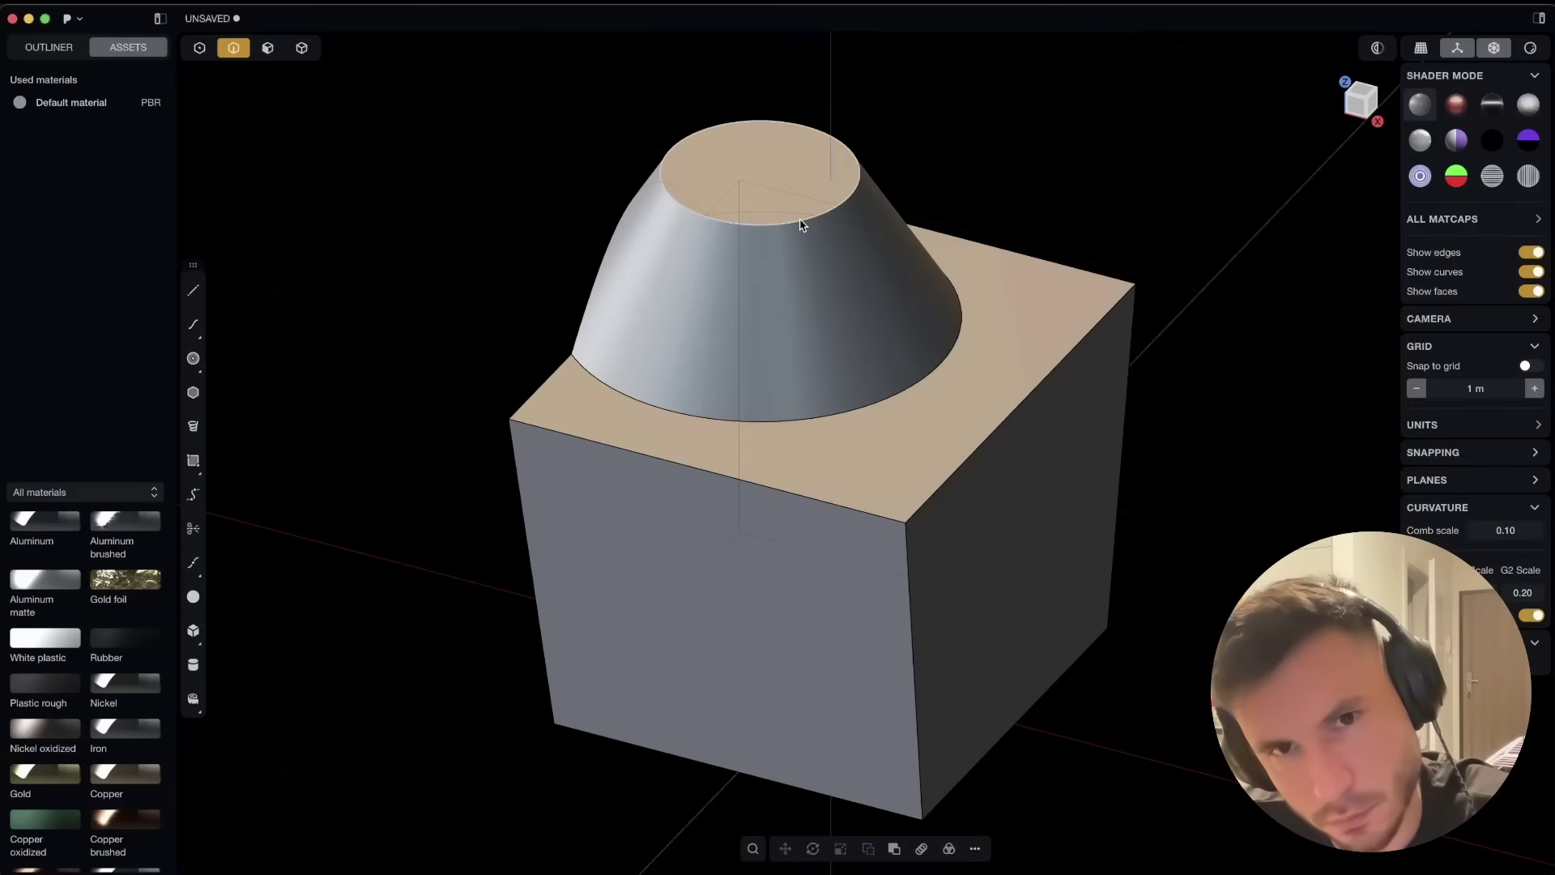
{"action": "left_click", "coordinate": [749, 190]}
{"action": "mouse_move", "coordinate": [749, 193]}
{"action": "left_mouse_down"}
{"action": "mouse_move", "coordinate": [753, 166]}
{"action": "mouse_move", "coordinate": [649, 181]}
{"action": "mouse_move", "coordinate": [727, 207]}
{"action": "left_mouse_up"}
{"action": "key", "text": "f"}
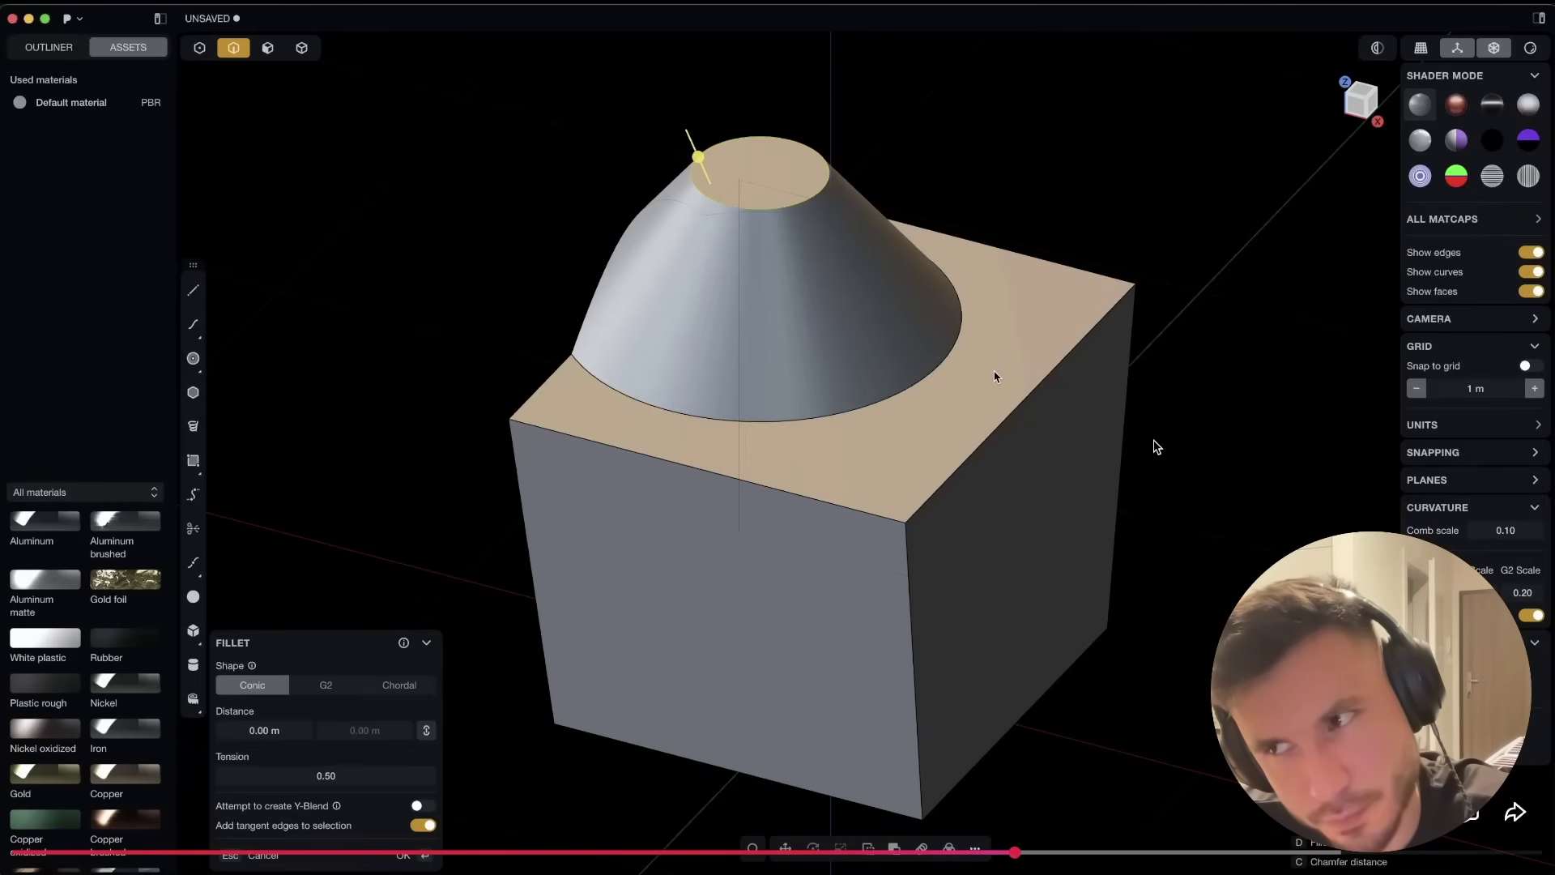
{"action": "left_click_drag", "start_coordinate": [942, 390], "coordinate": [1197, 442]}
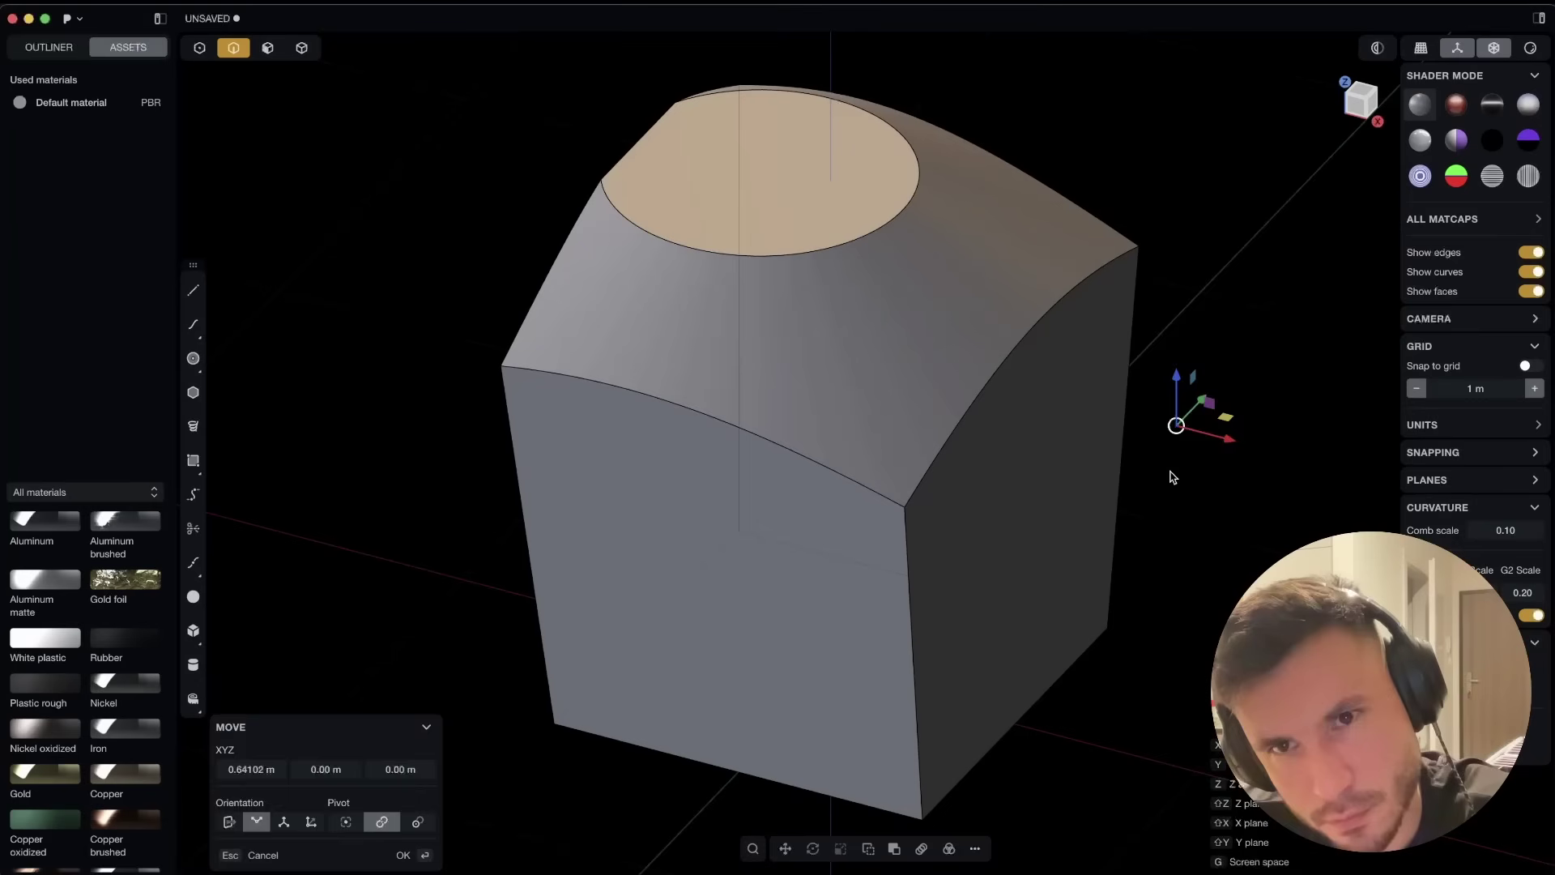
{"action": "left_click", "coordinate": [1167, 475]}
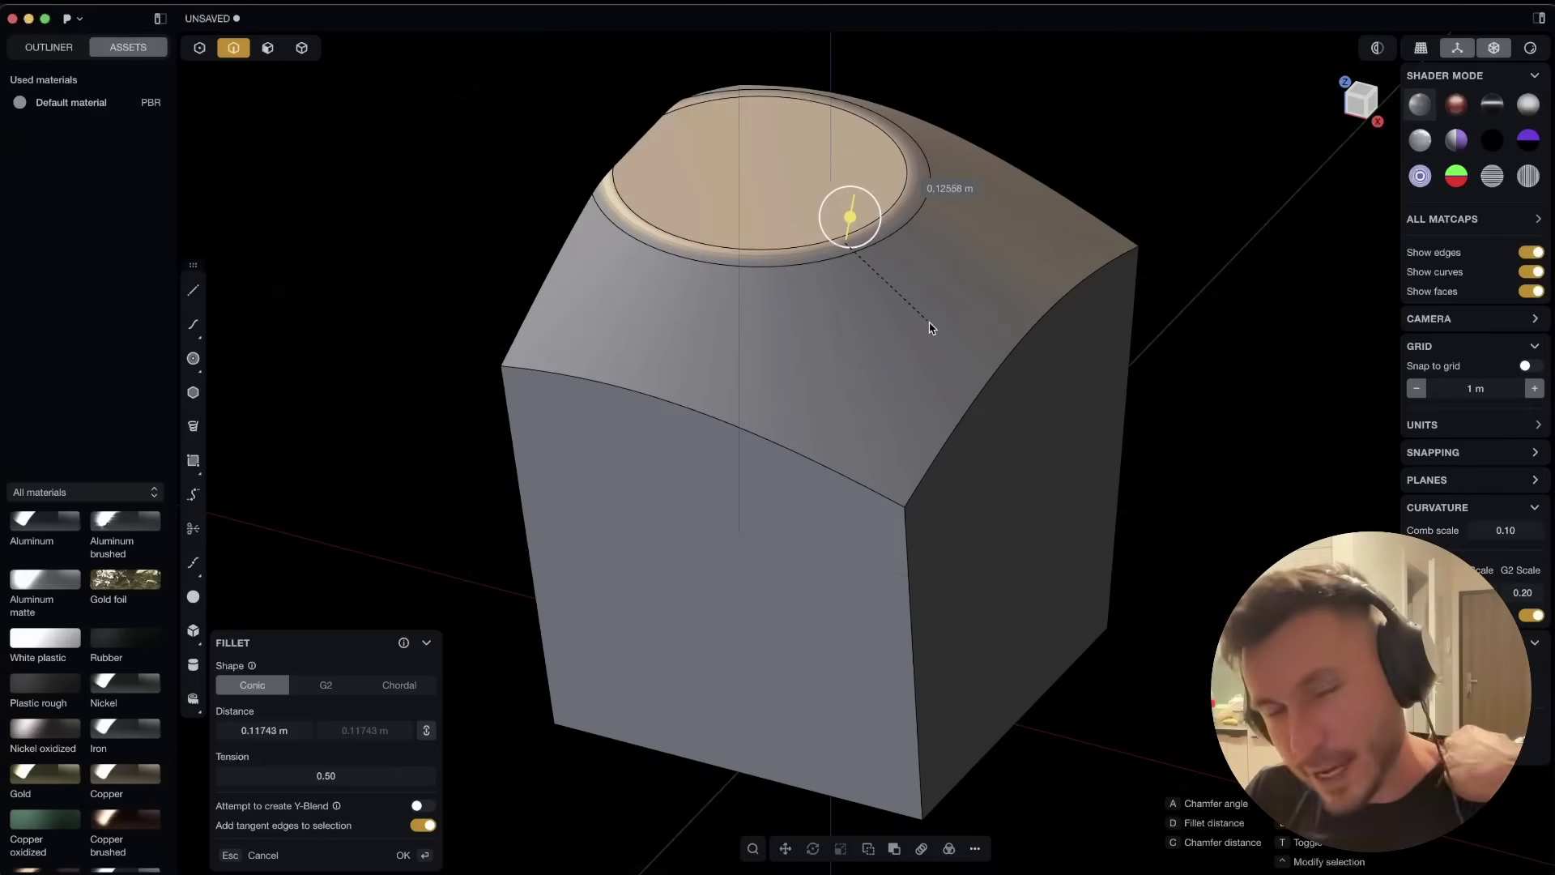
{"action": "left_click_drag", "start_coordinate": [929, 327], "coordinate": [962, 369]}
{"action": "key", "text": "Return"}
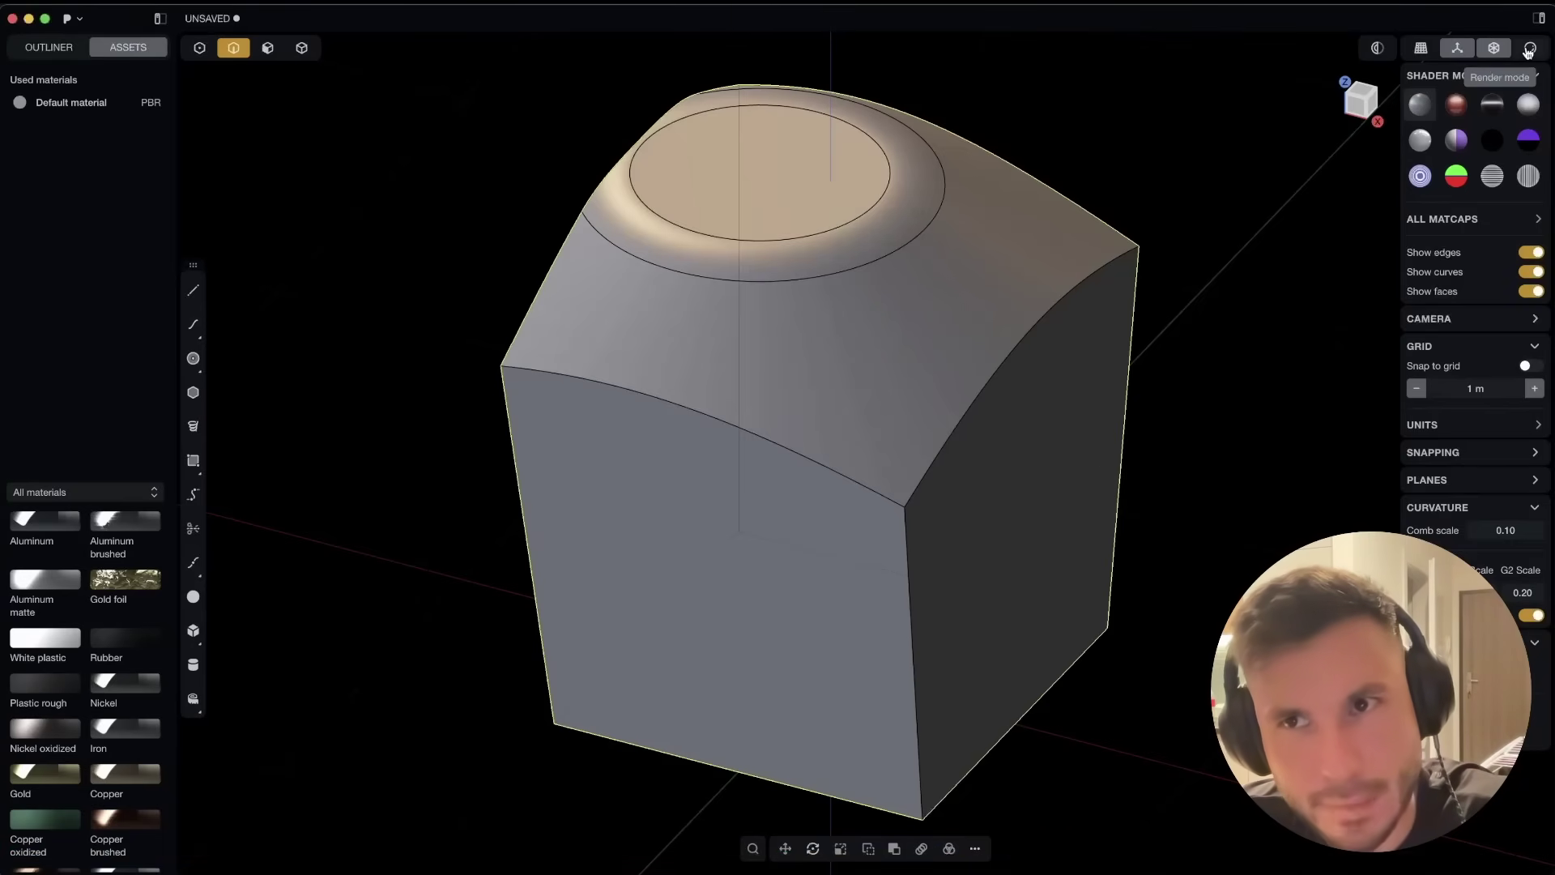
Switch the viewport to render mode and apply Gold foil to the whole filleted block
{"action": "left_click", "coordinate": [1529, 49]}
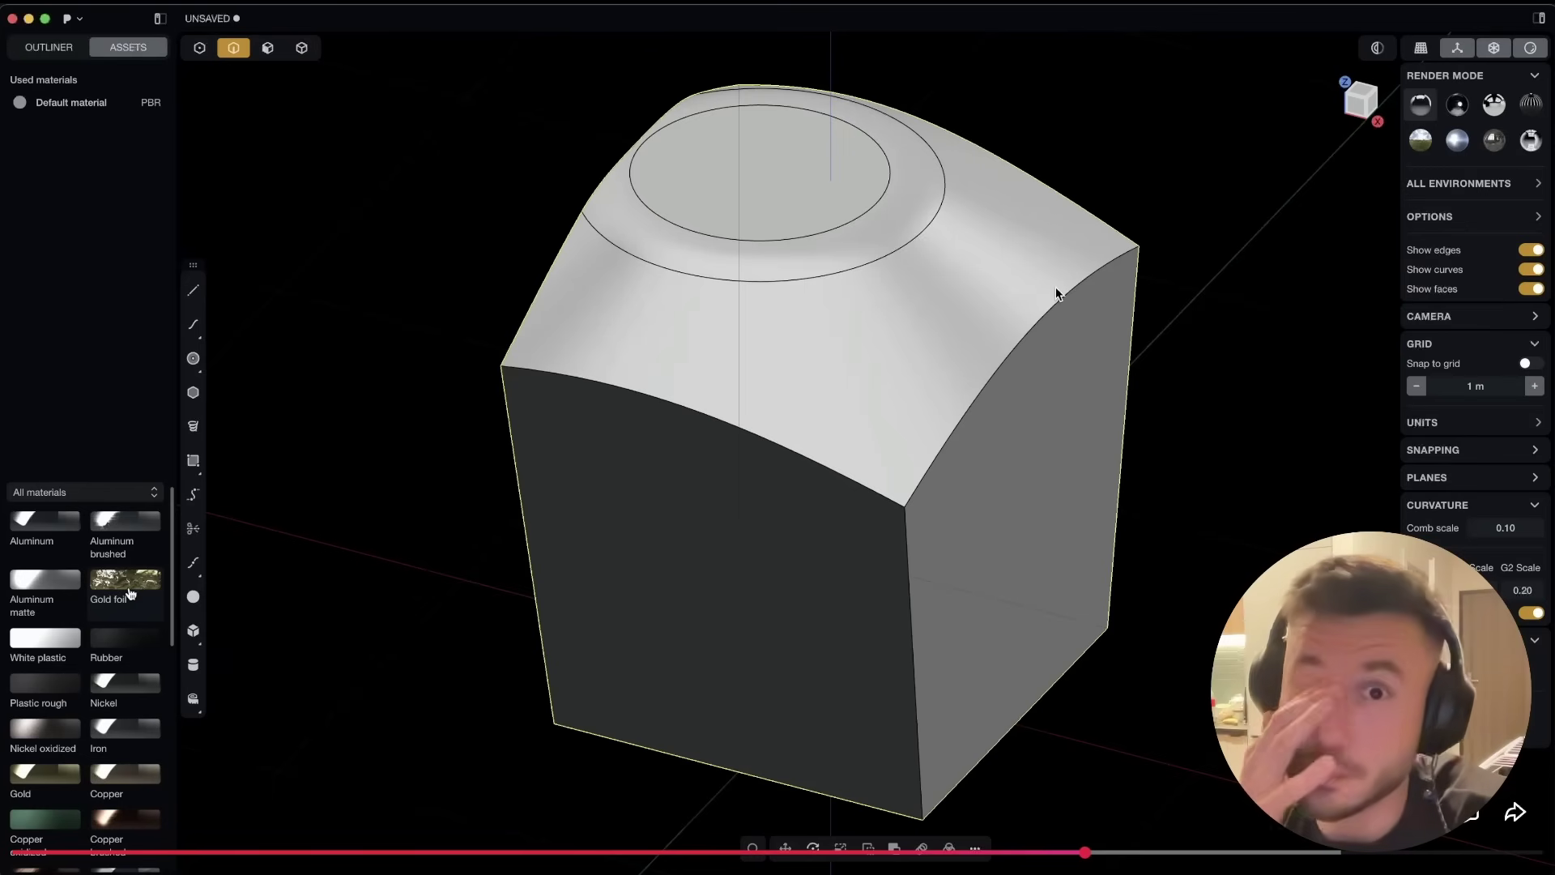
{"action": "left_click_drag", "start_coordinate": [130, 593], "coordinate": [701, 489]}
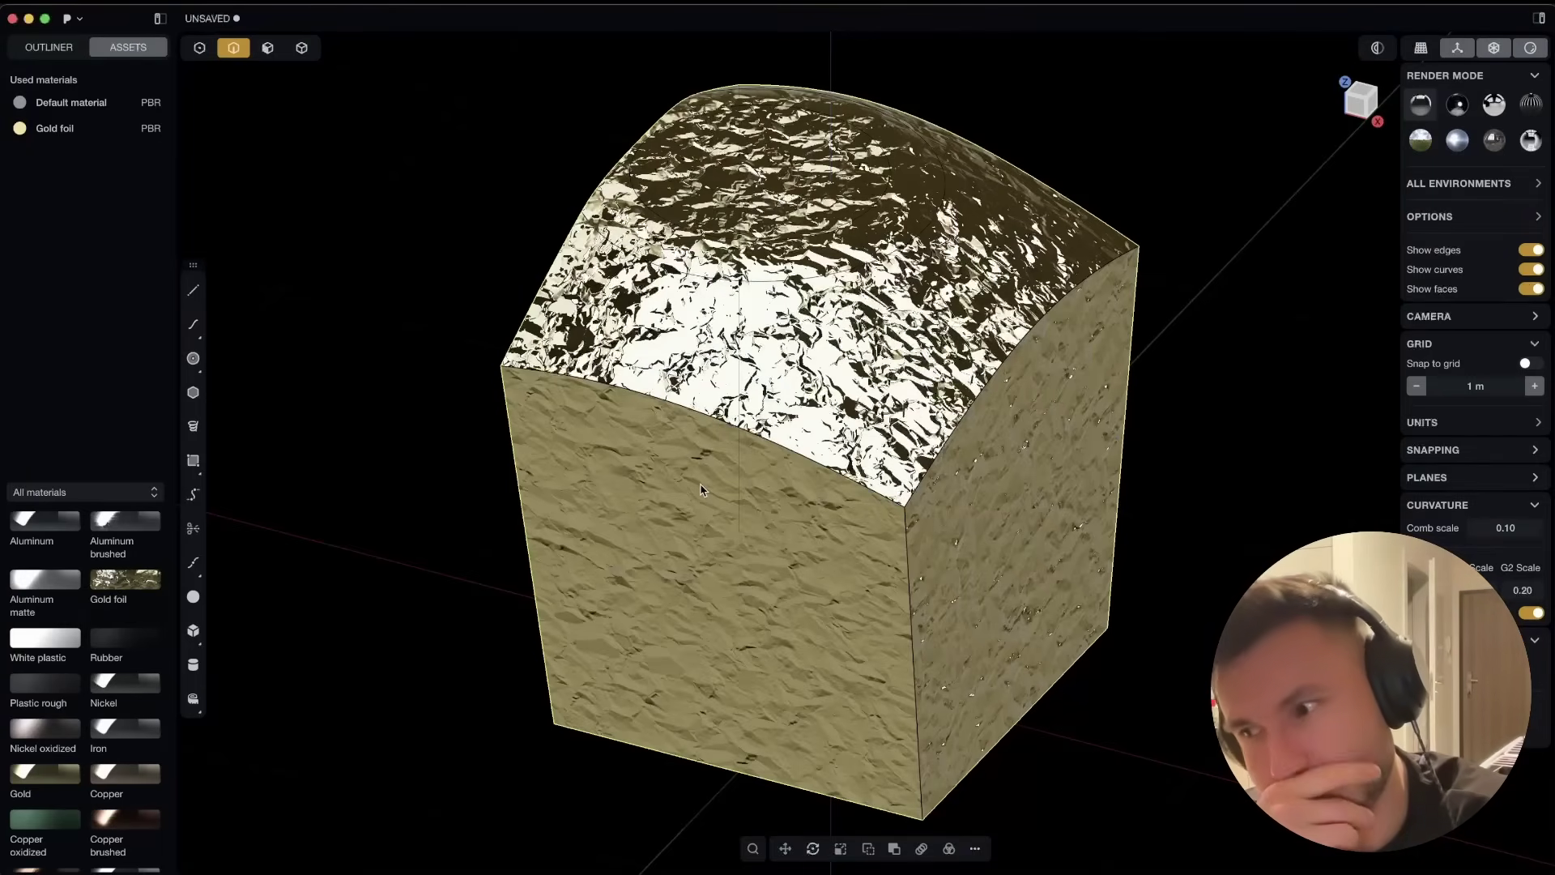
{"action": "left_click", "coordinate": [69, 18]}
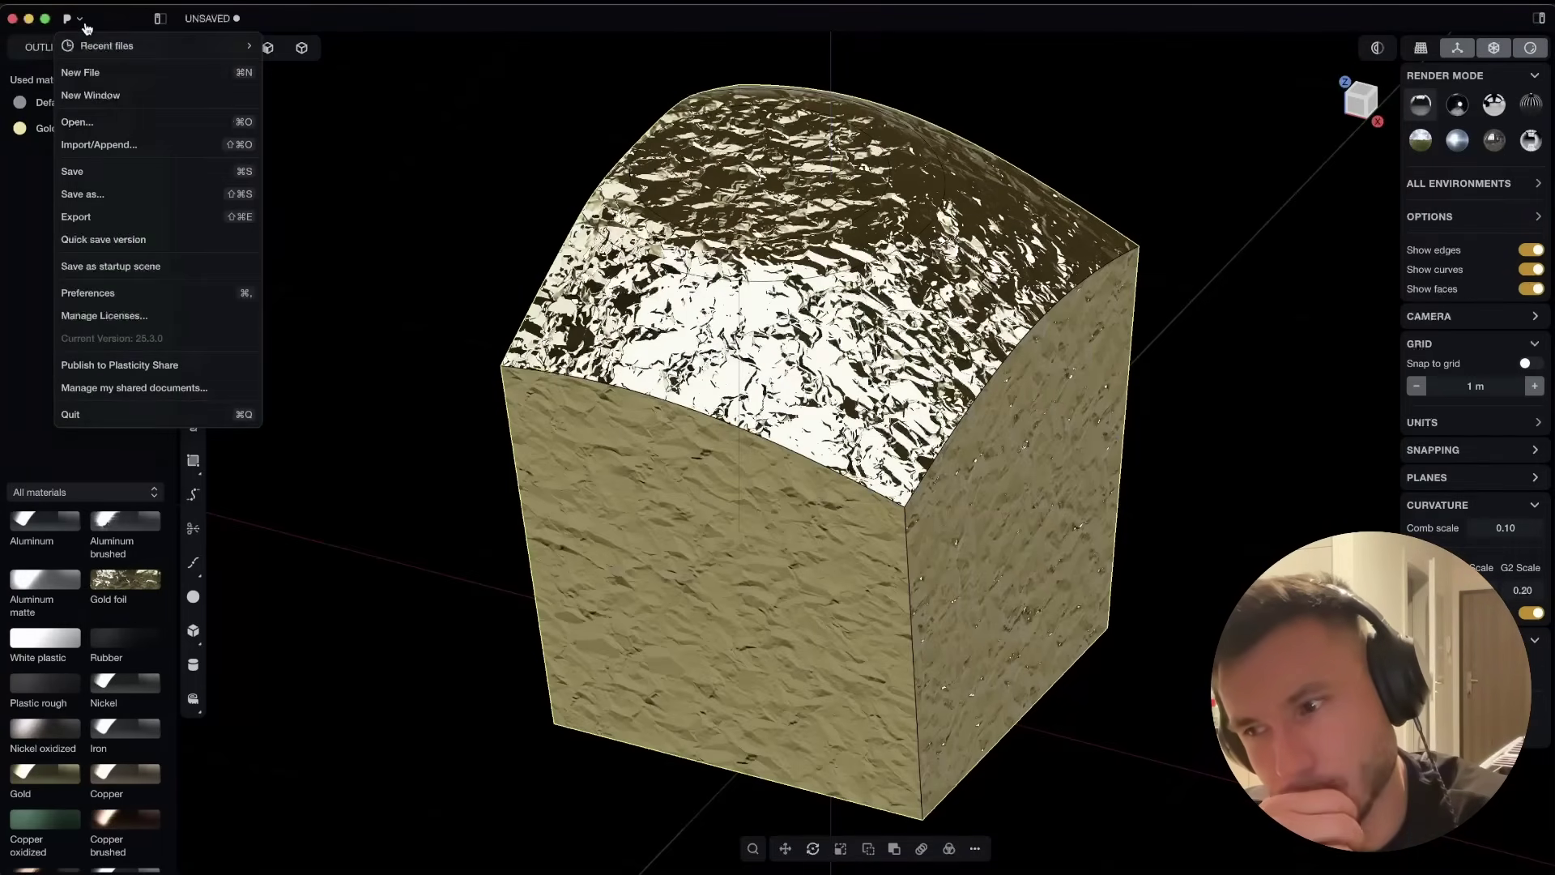
{"action": "mouse_move", "coordinate": [89, 42]}
{"action": "left_click", "coordinate": [122, 293]}
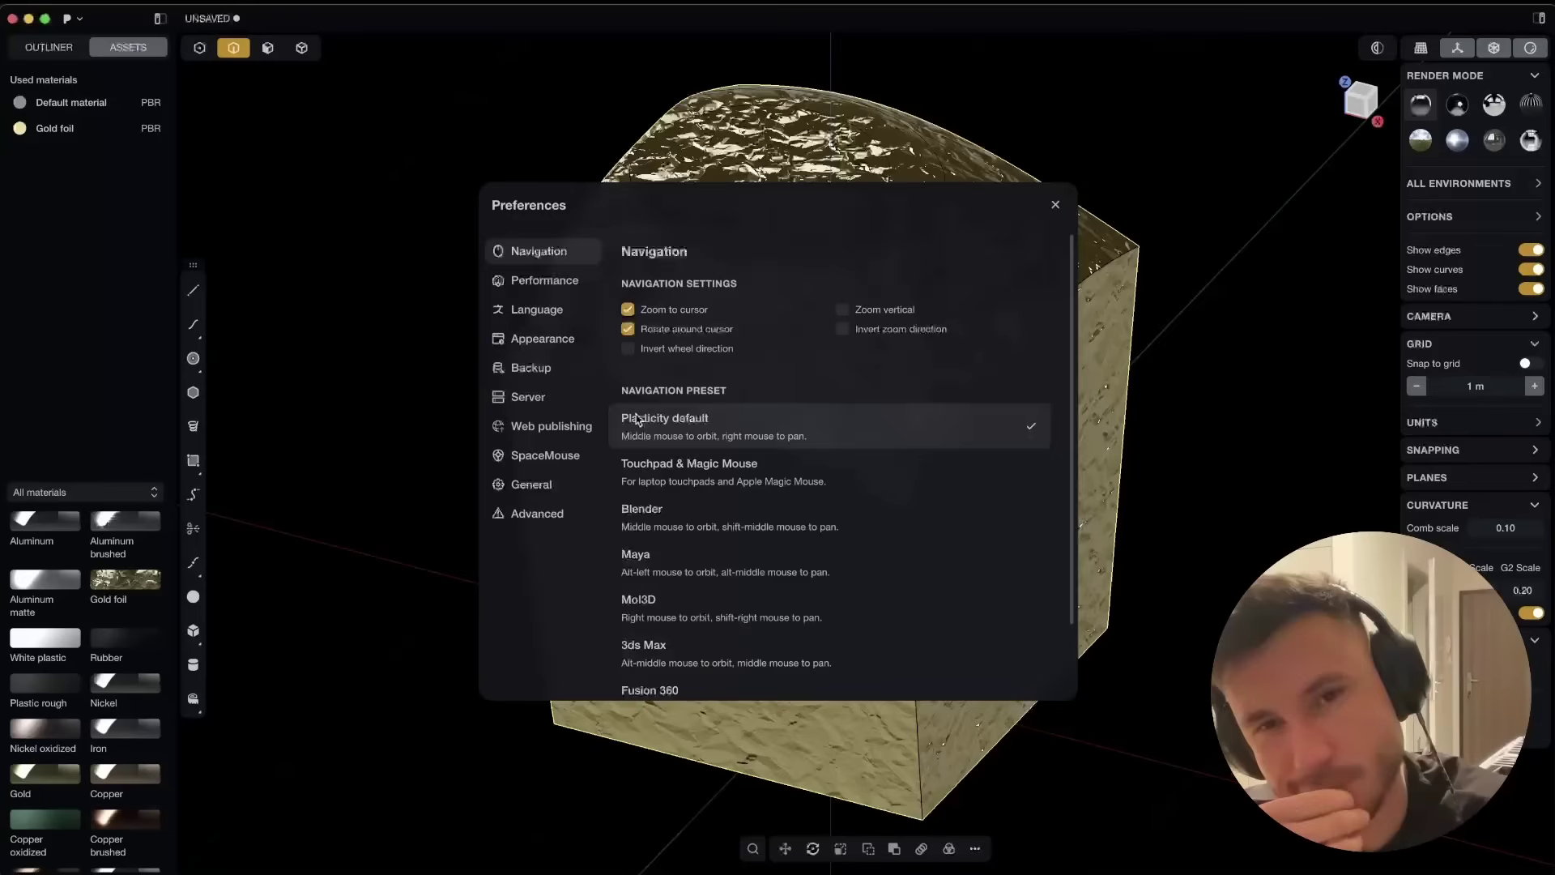
{"action": "left_click", "coordinate": [545, 426]}
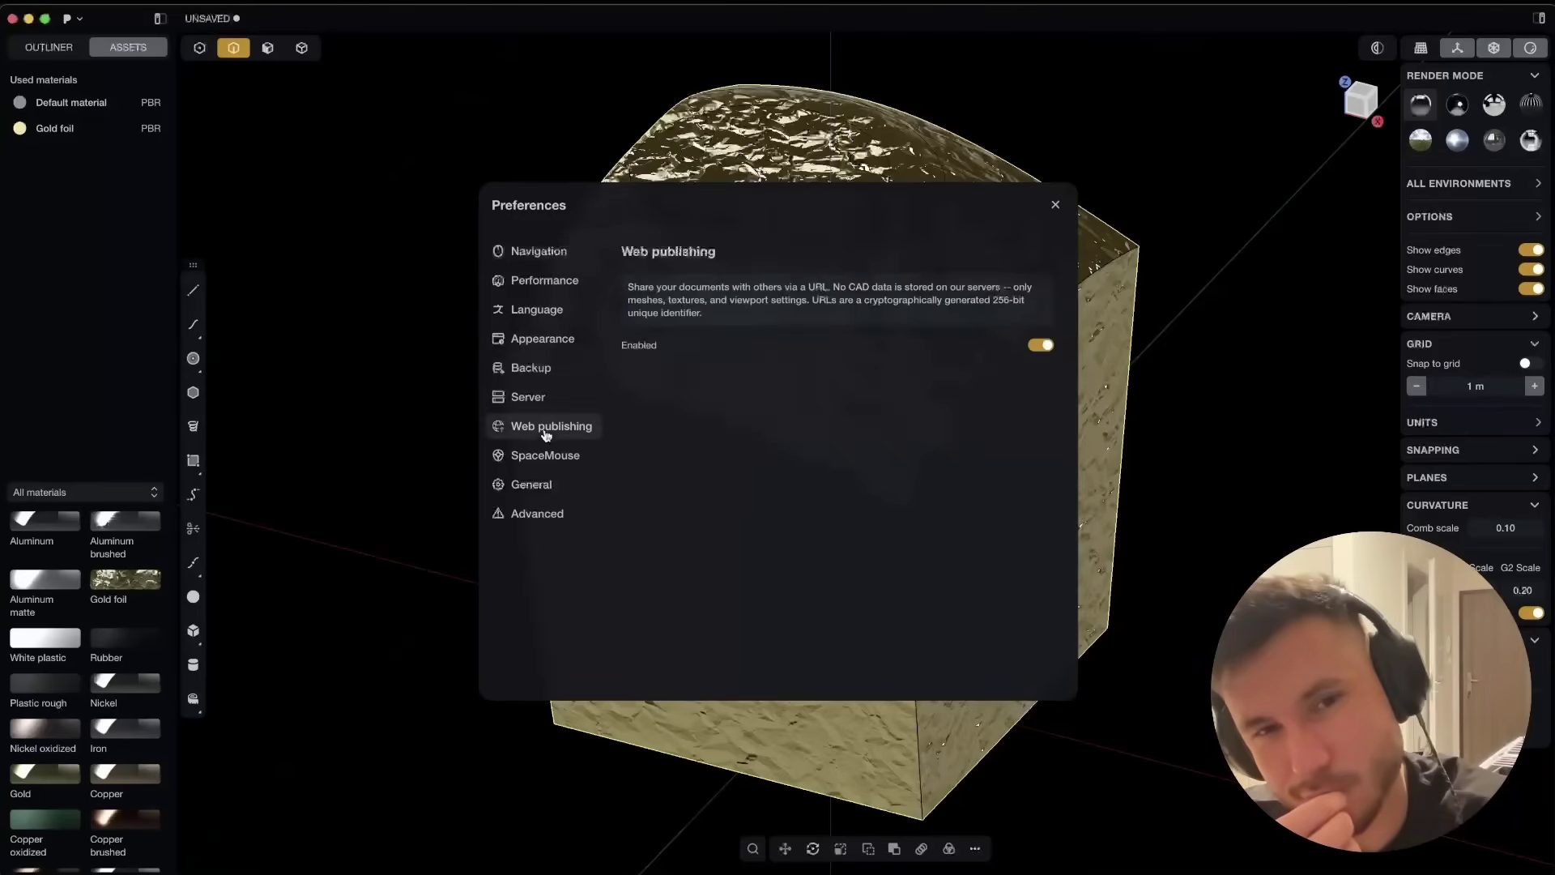
{"action": "left_click", "coordinate": [1038, 346]}
{"action": "left_click", "coordinate": [1039, 347]}
{"action": "left_click", "coordinate": [1149, 361]}
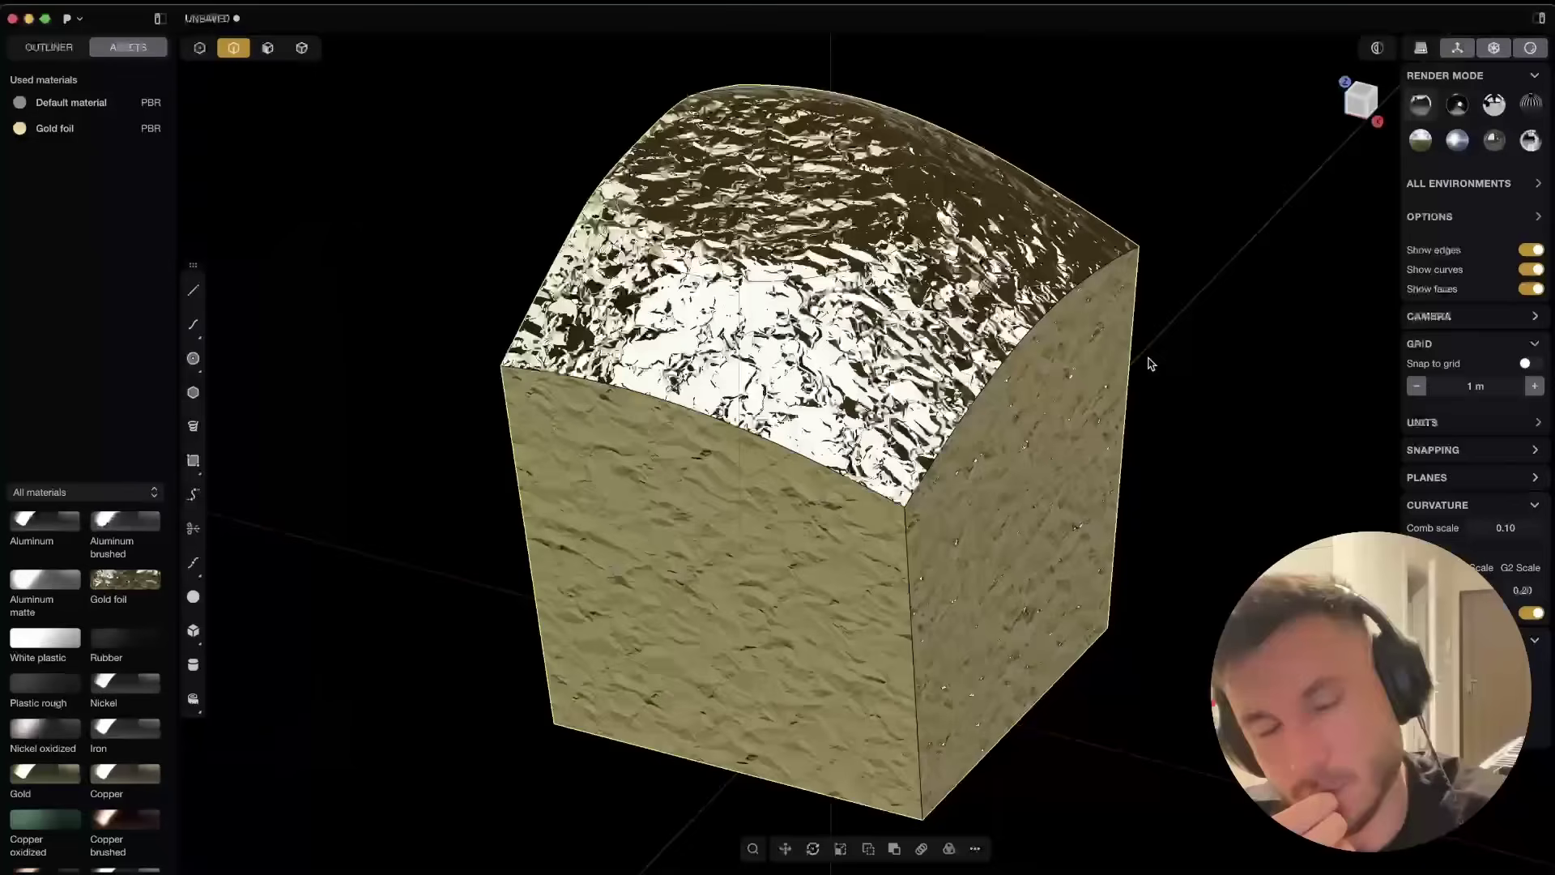
Run Publish To Plasticity Share through the 'pub' command search and confirm publishing
{"action": "right_click", "coordinate": [1150, 361]}
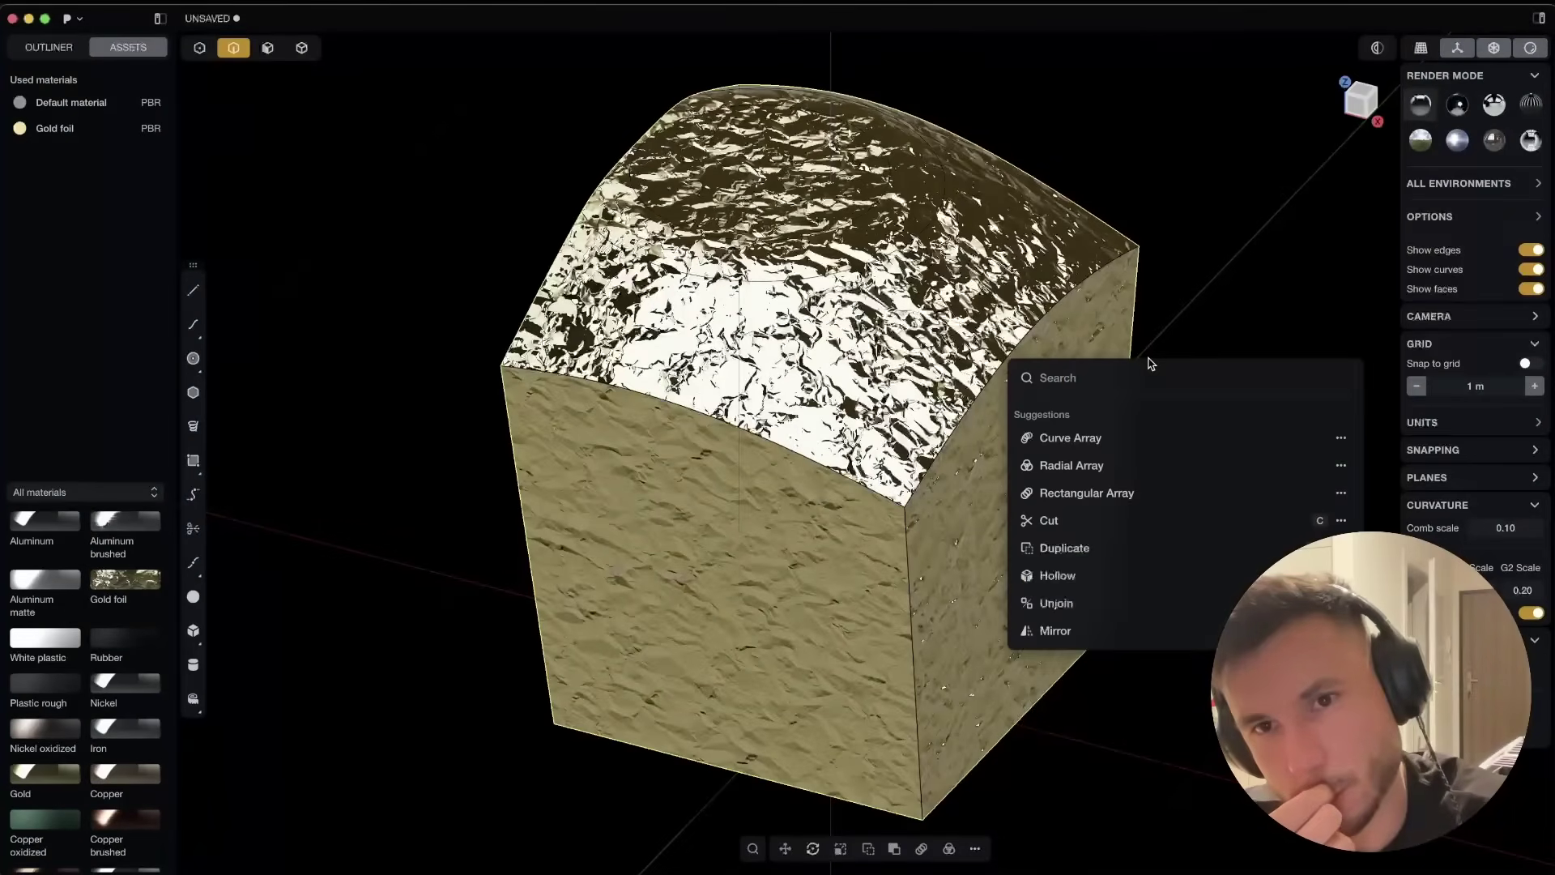
{"action": "type", "text": "pub"}
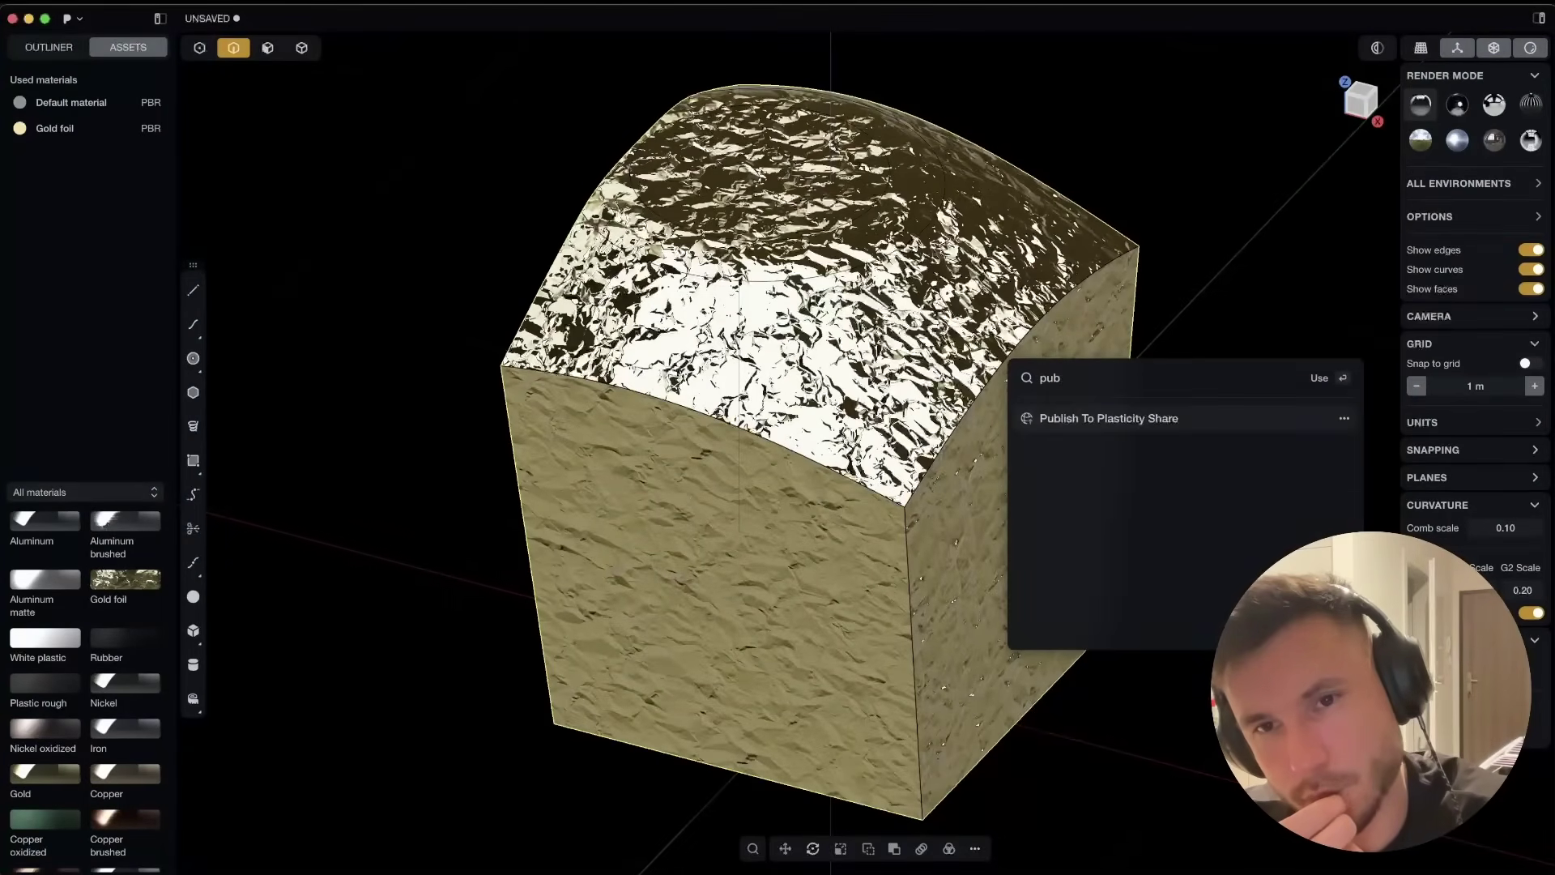
{"action": "key", "text": "Return"}
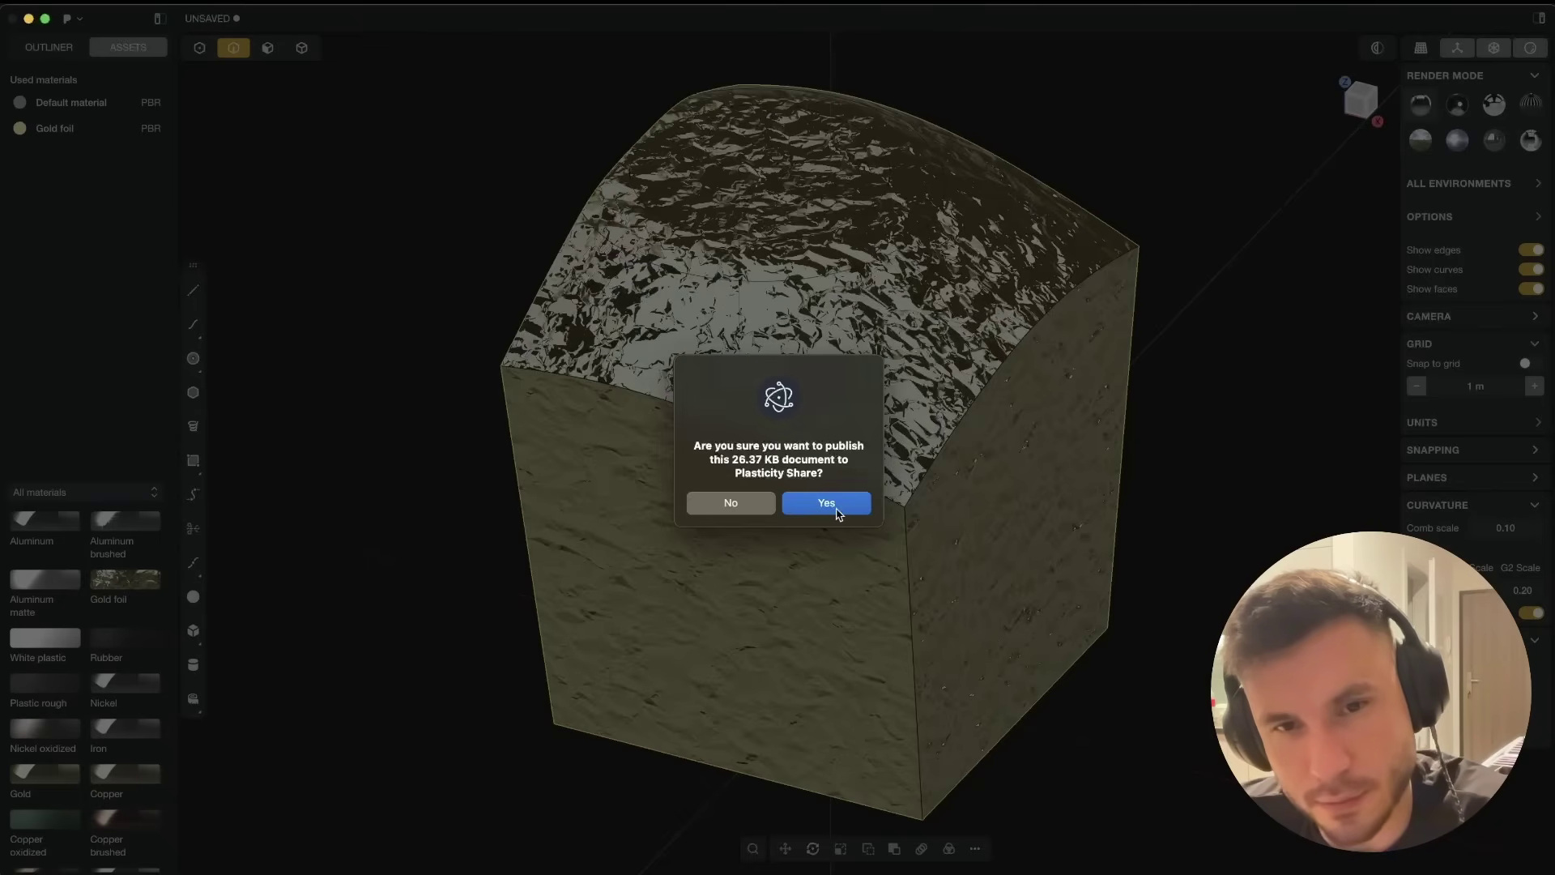
{"action": "left_click", "coordinate": [839, 513]}
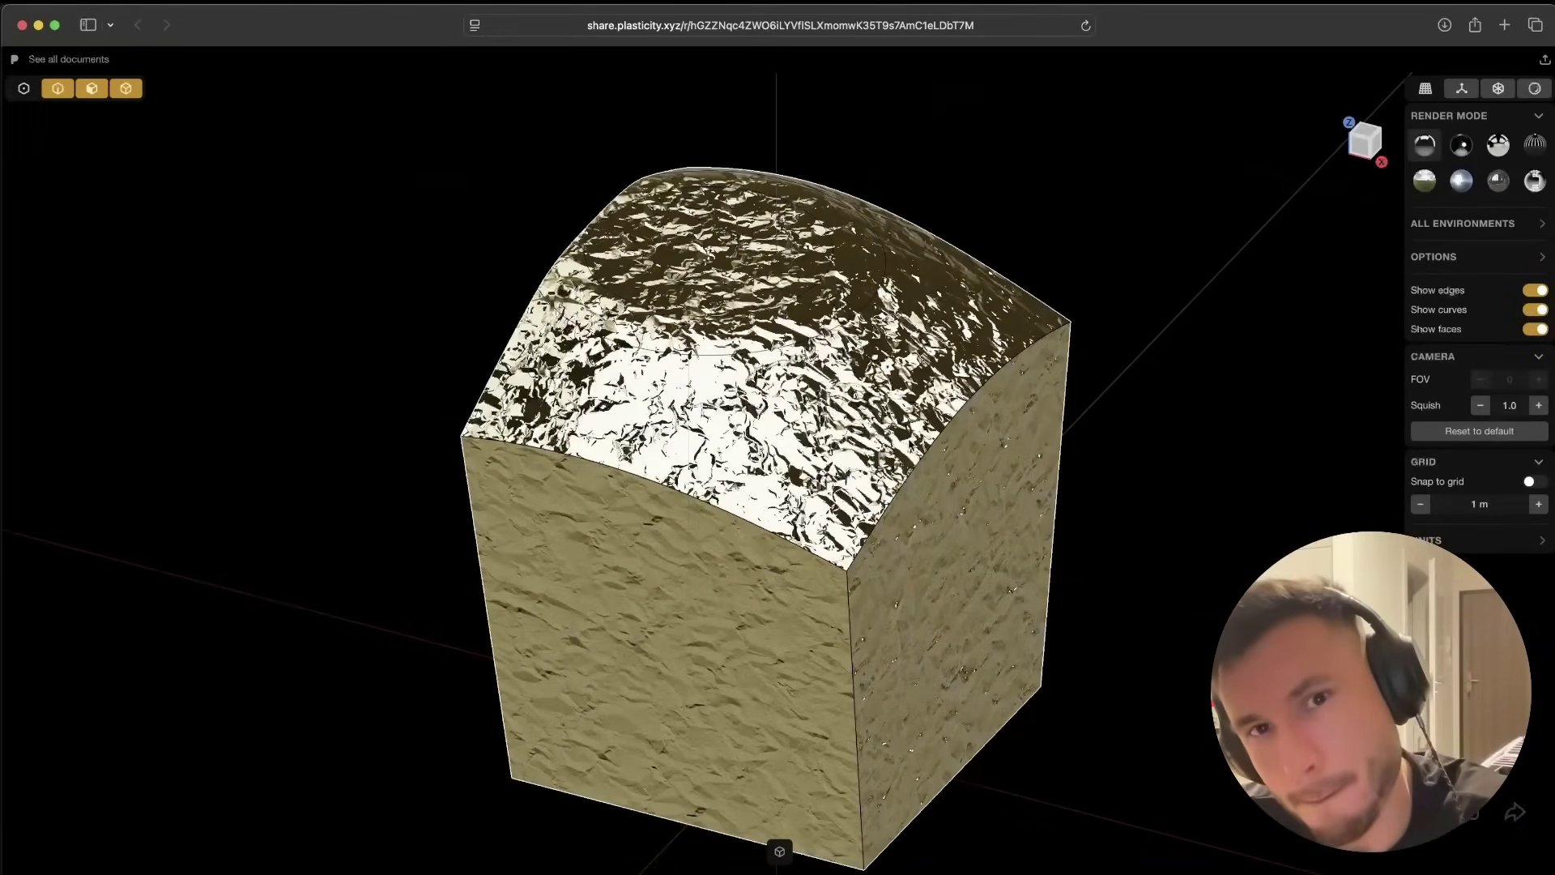
Orbit the shared model lower and to the right, then switch it to grey matcap shader mode
{"action": "left_click_drag", "start_coordinate": [915, 681], "coordinate": [959, 658]}
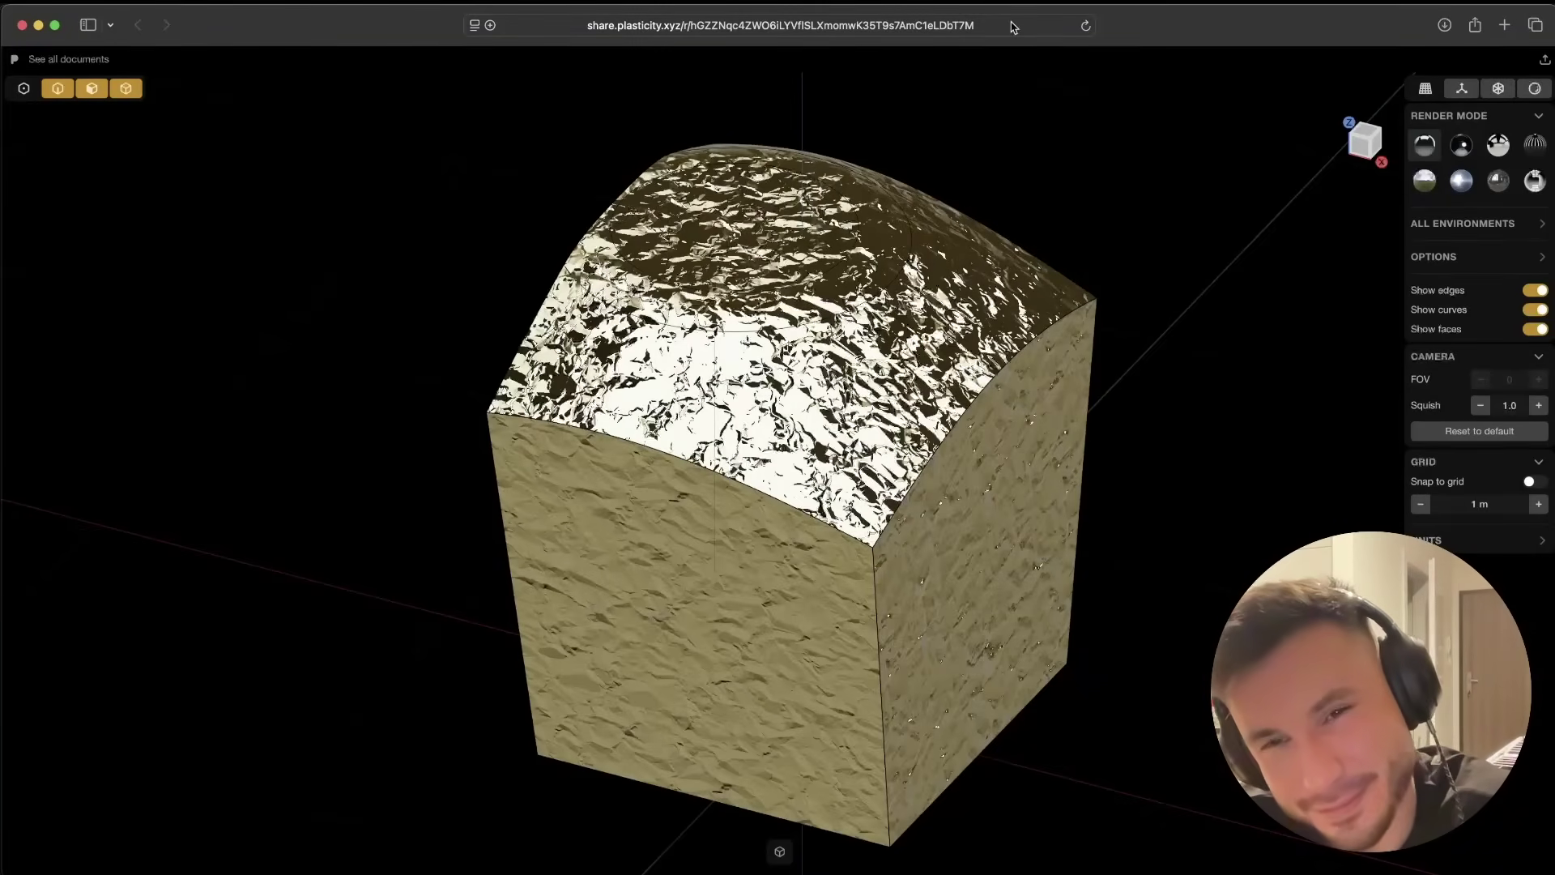
{"action": "left_click_drag", "start_coordinate": [685, 584], "coordinate": [1270, 256]}
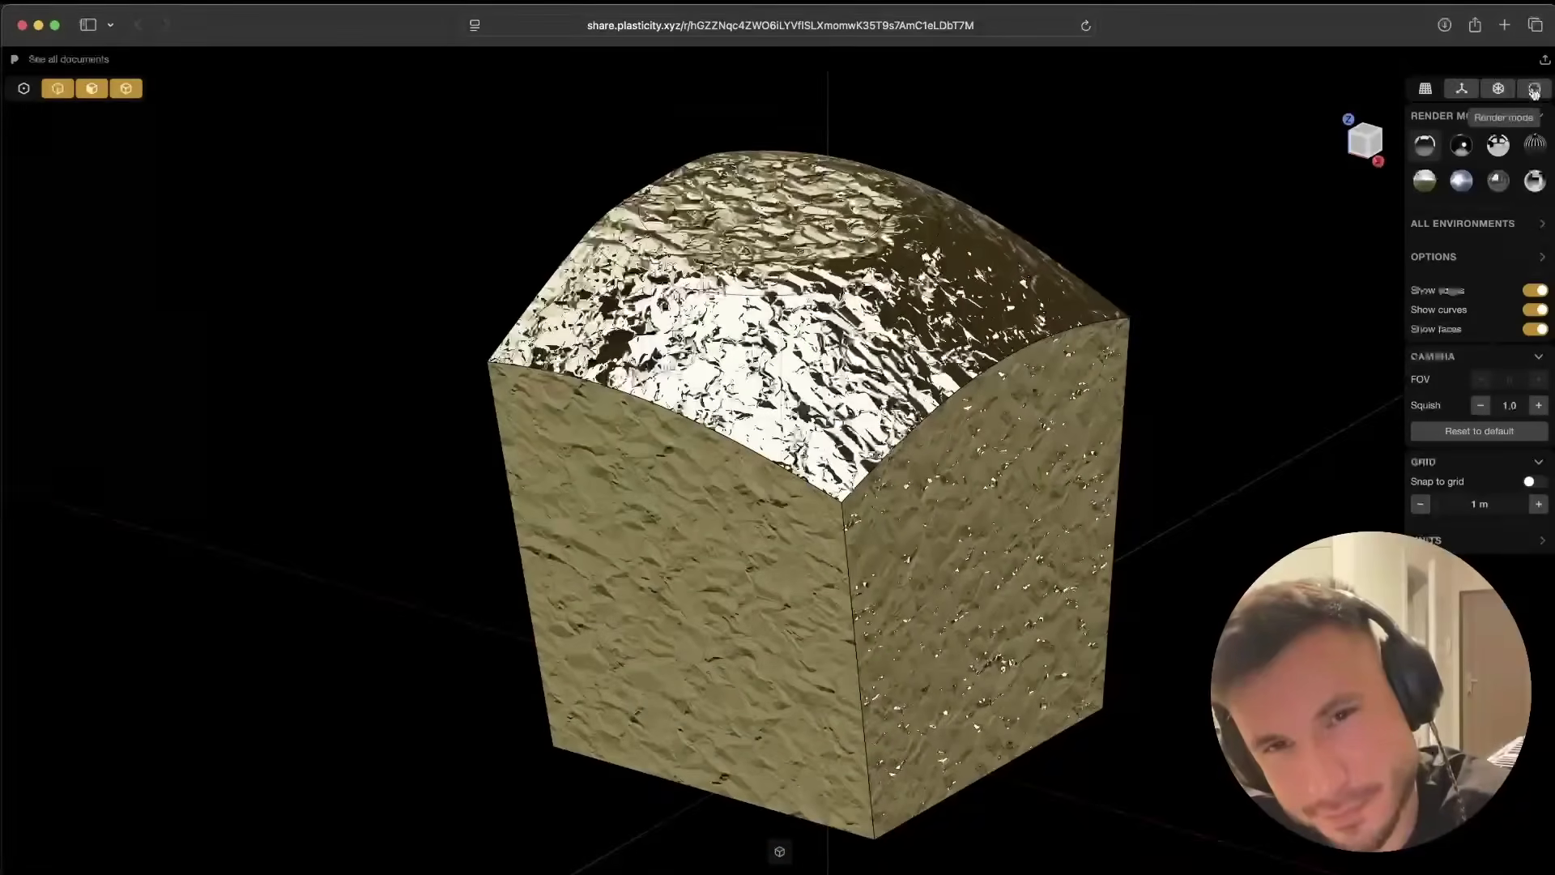
{"action": "left_click", "coordinate": [1498, 89]}
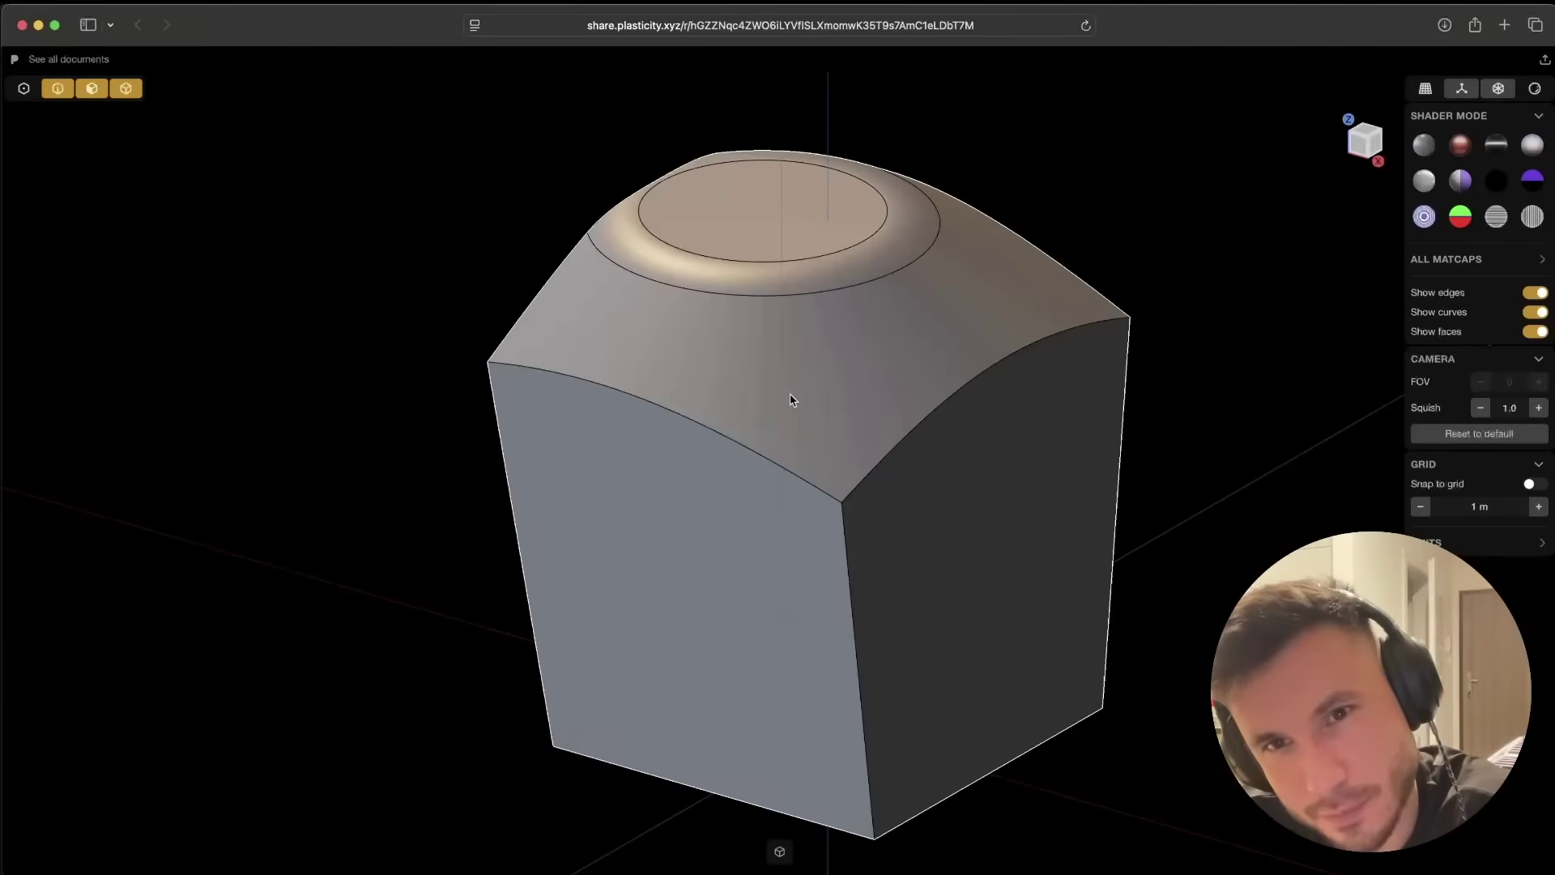
{"action": "left_click", "coordinate": [1461, 144]}
{"action": "left_click", "coordinate": [1535, 88]}
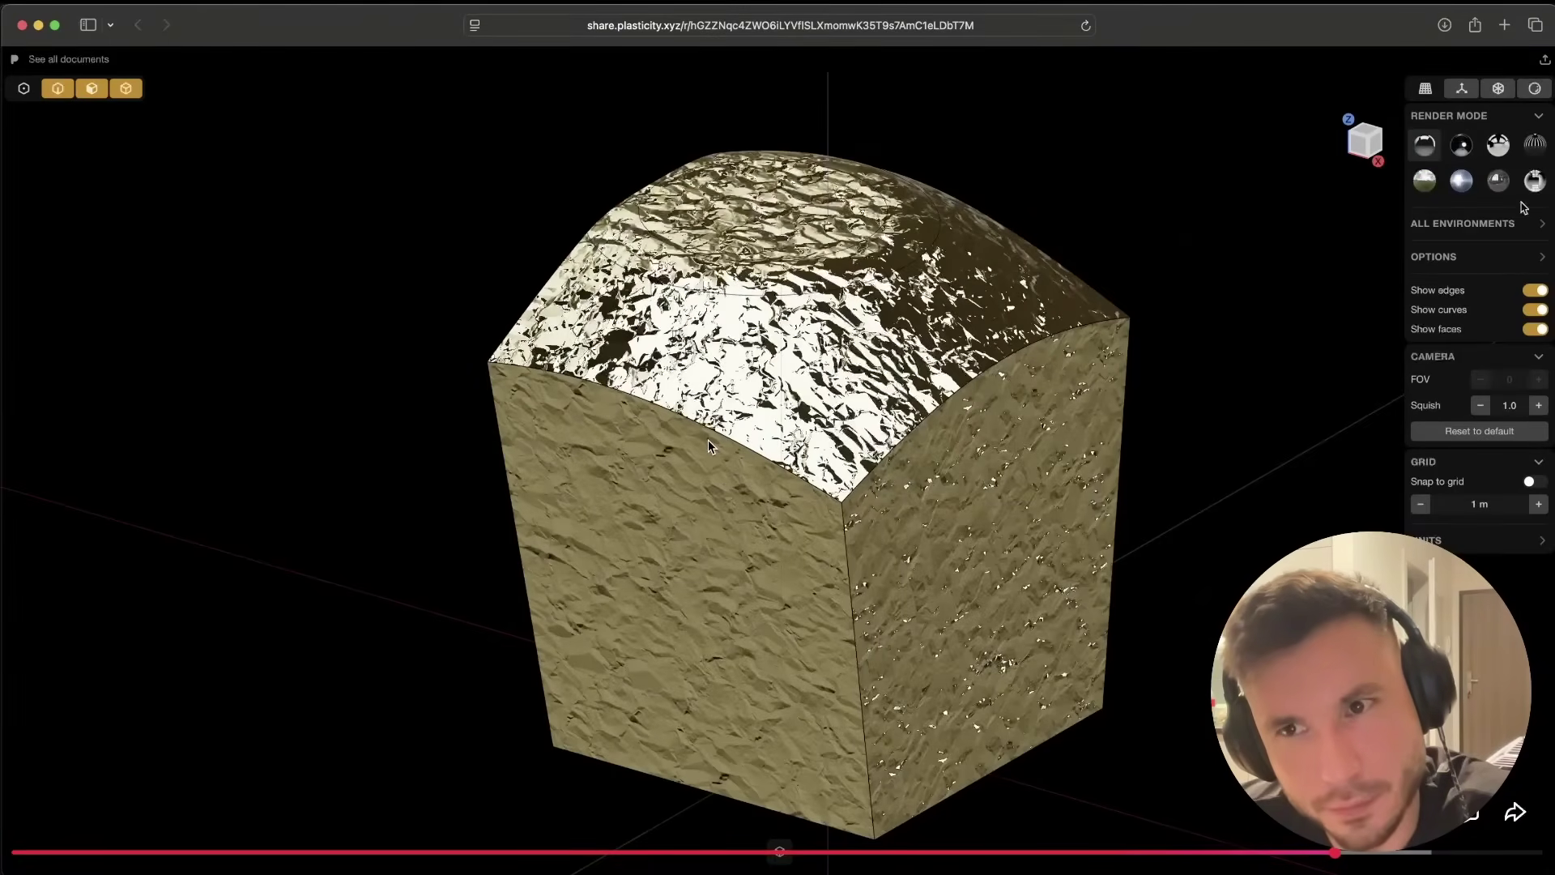
{"action": "left_click", "coordinate": [1499, 88]}
{"action": "left_click", "coordinate": [1496, 216]}
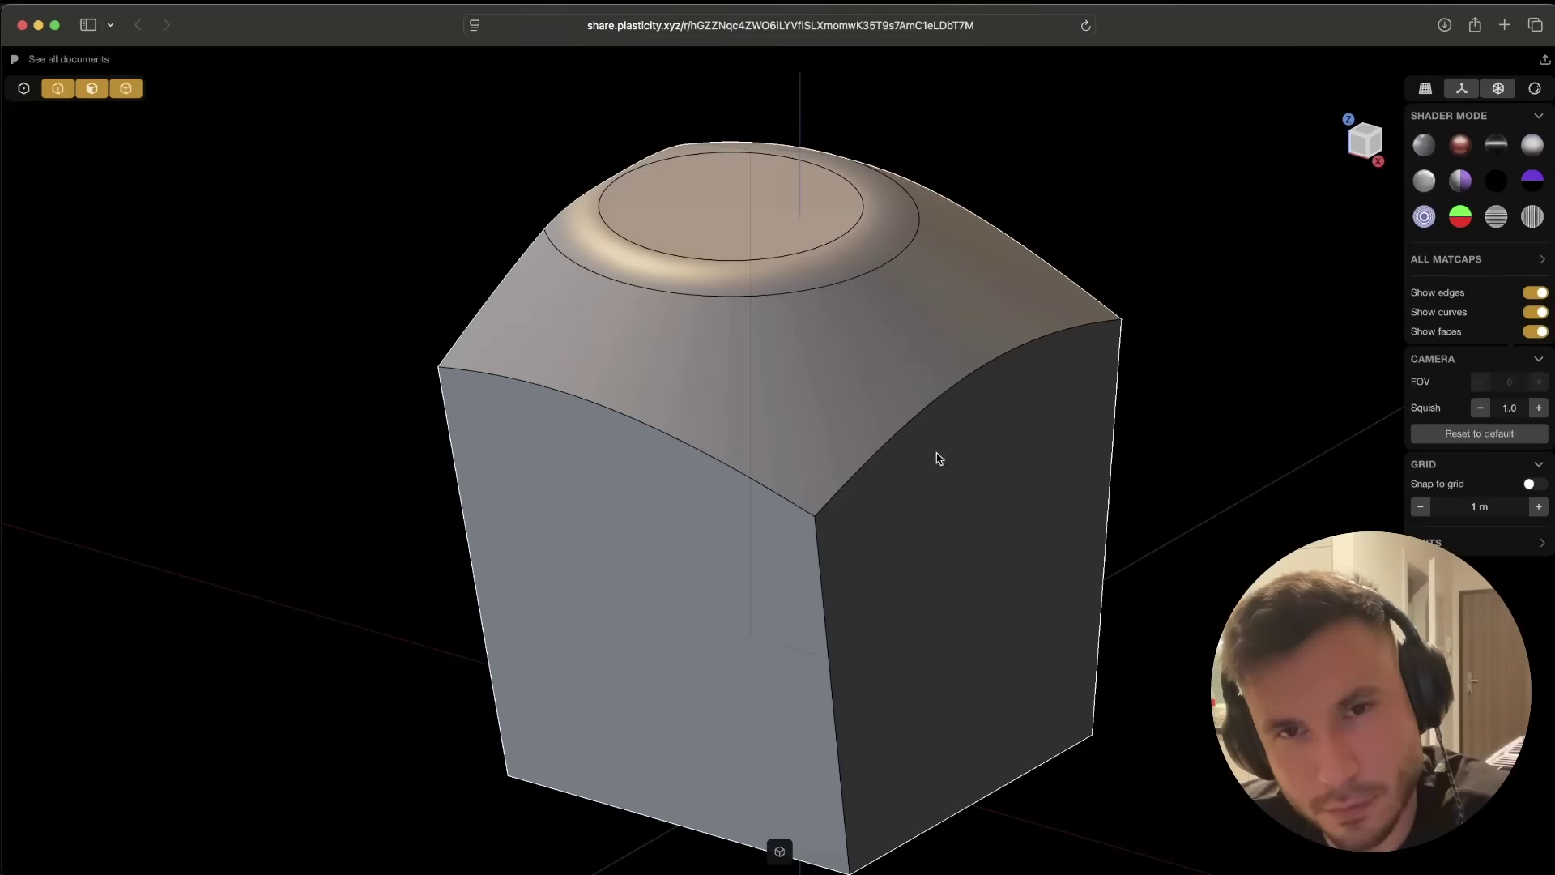
Pause the walkthrough while the shared block shows in matcap shading
{"action": "left_click", "coordinate": [1135, 472]}
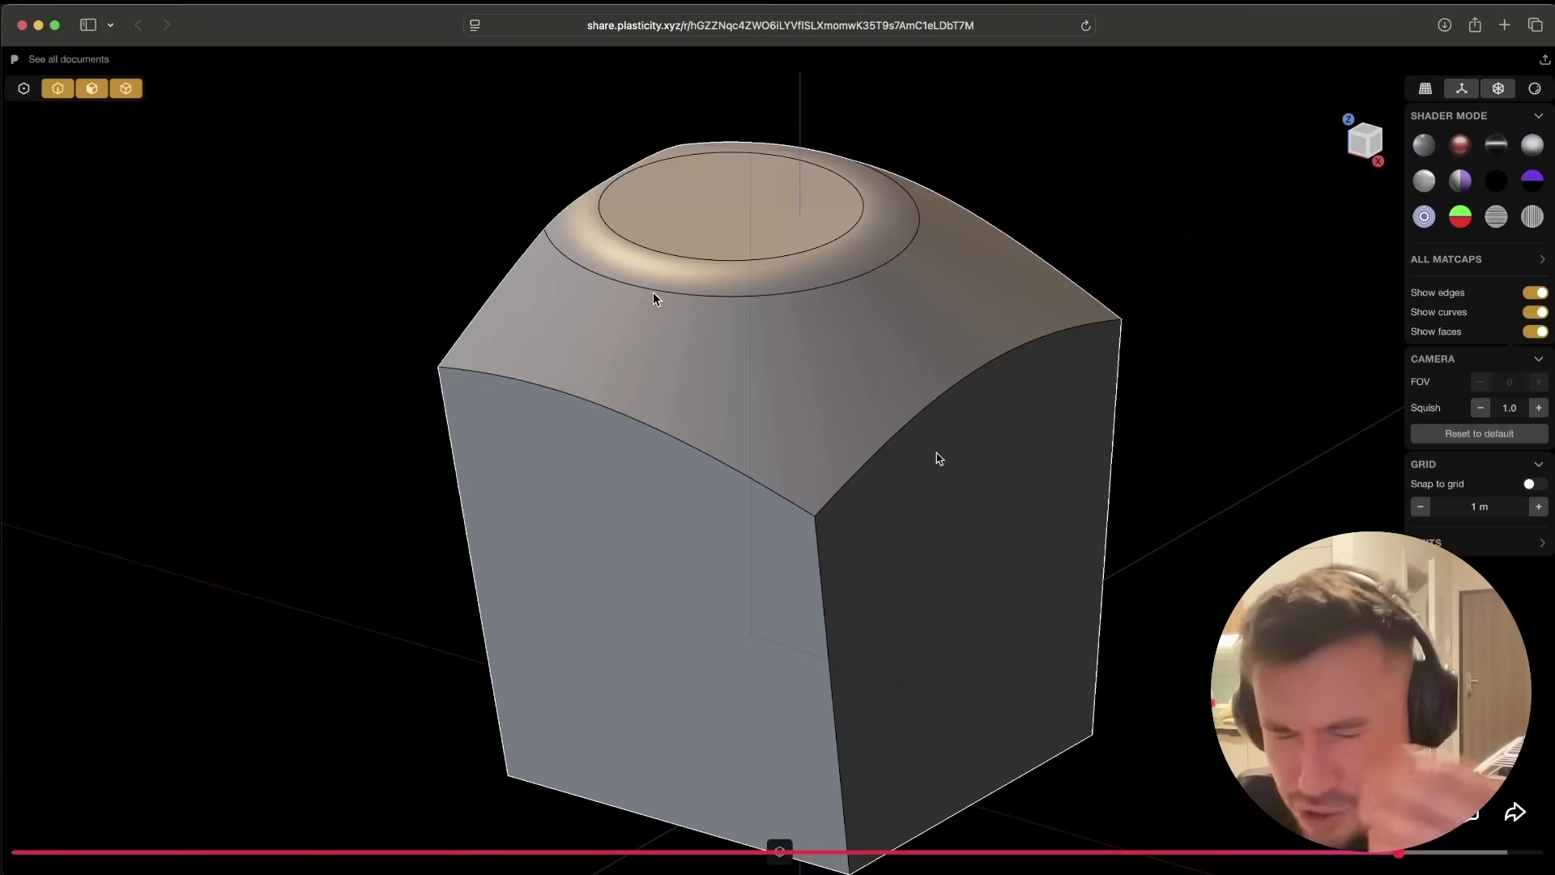
Play and pause the walkthrough while the shared model moves from front to a raised three-quarter view
{"action": "left_click", "coordinate": [938, 459]}
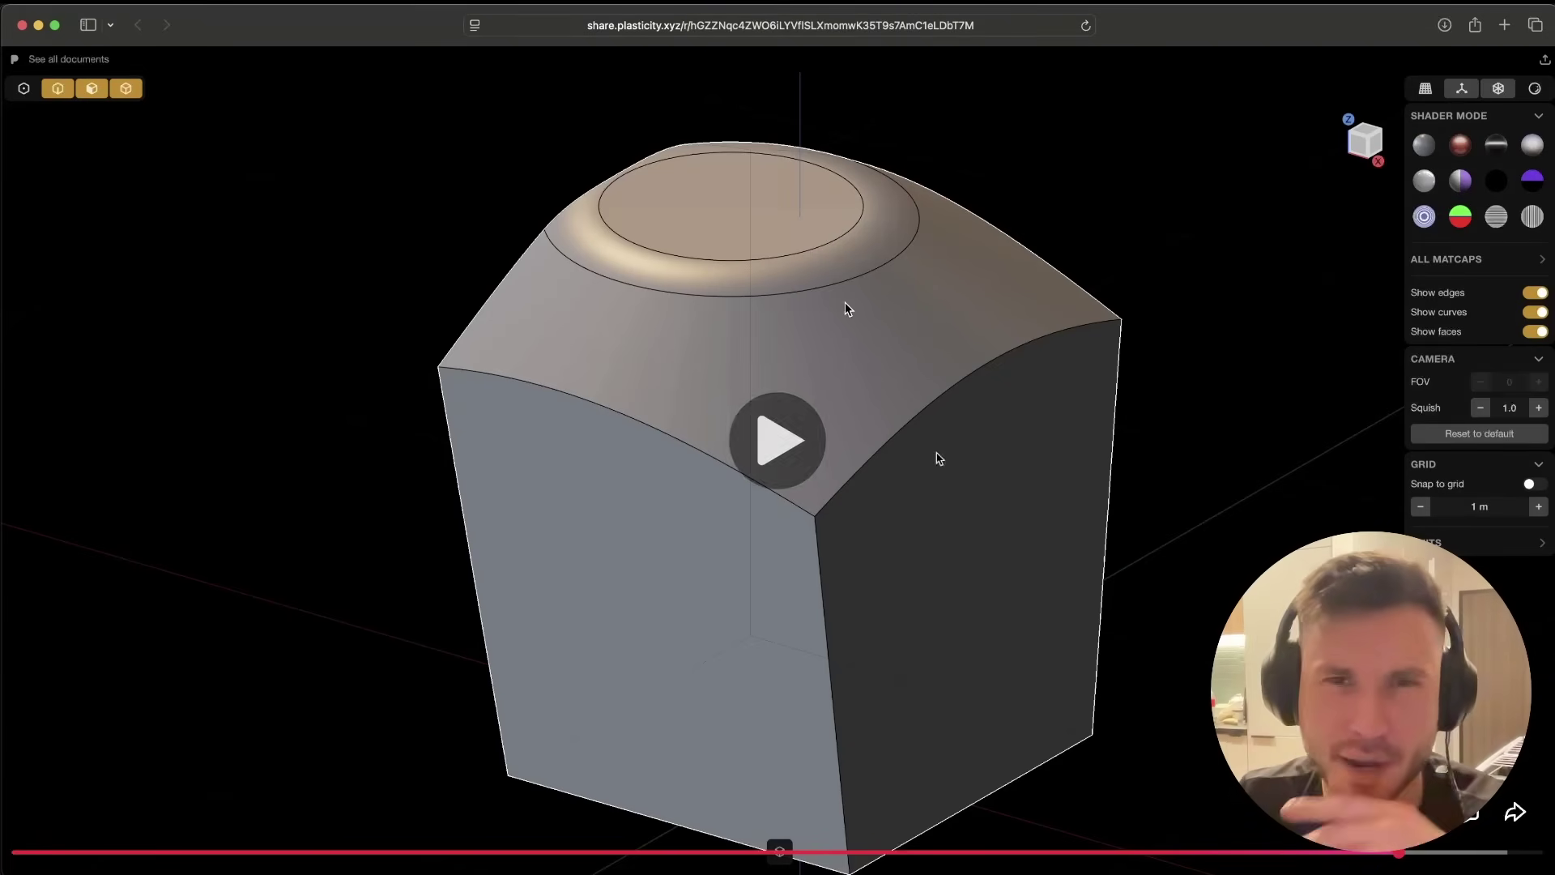
{"action": "left_click", "coordinate": [660, 514]}
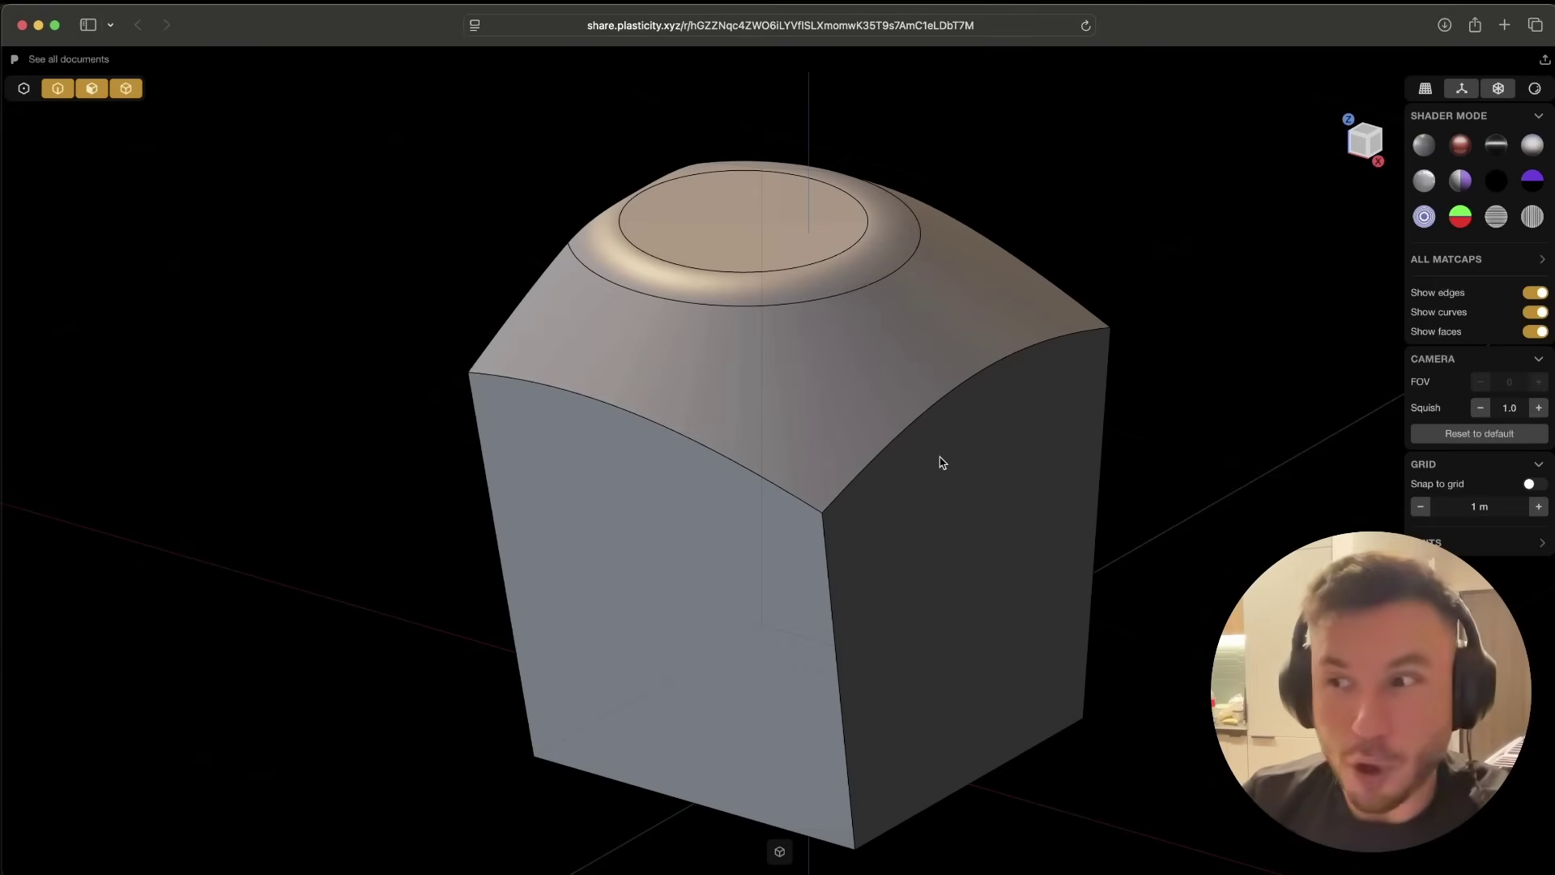
{"action": "left_click", "coordinate": [715, 396]}
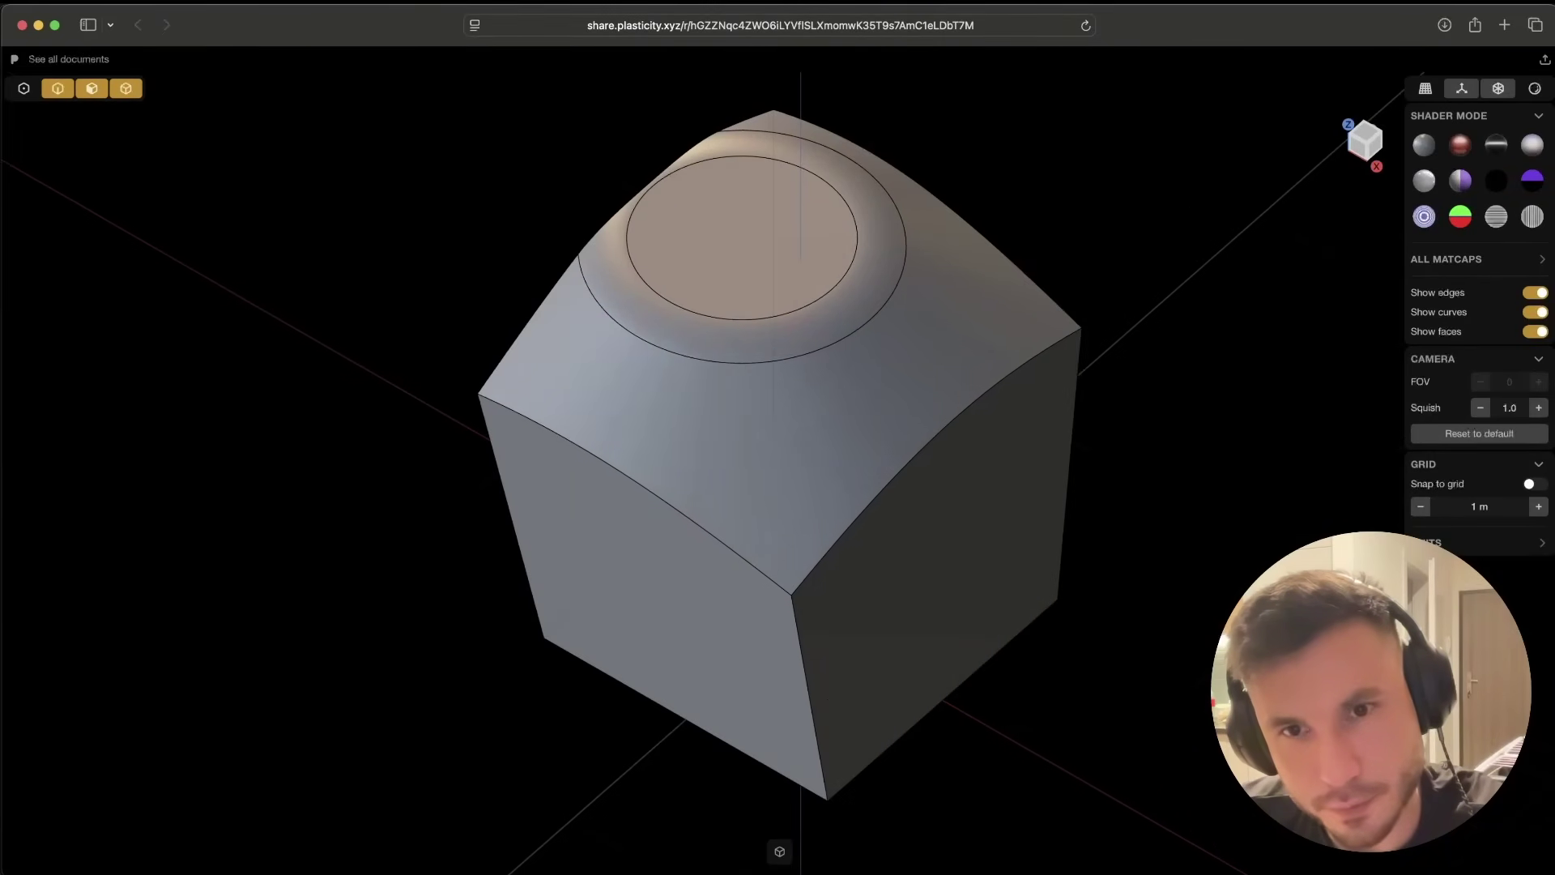
{"action": "left_click", "coordinate": [1365, 138]}
{"action": "middle_click_drag", "start_coordinate": [1364, 139], "coordinate": [792, 485]}
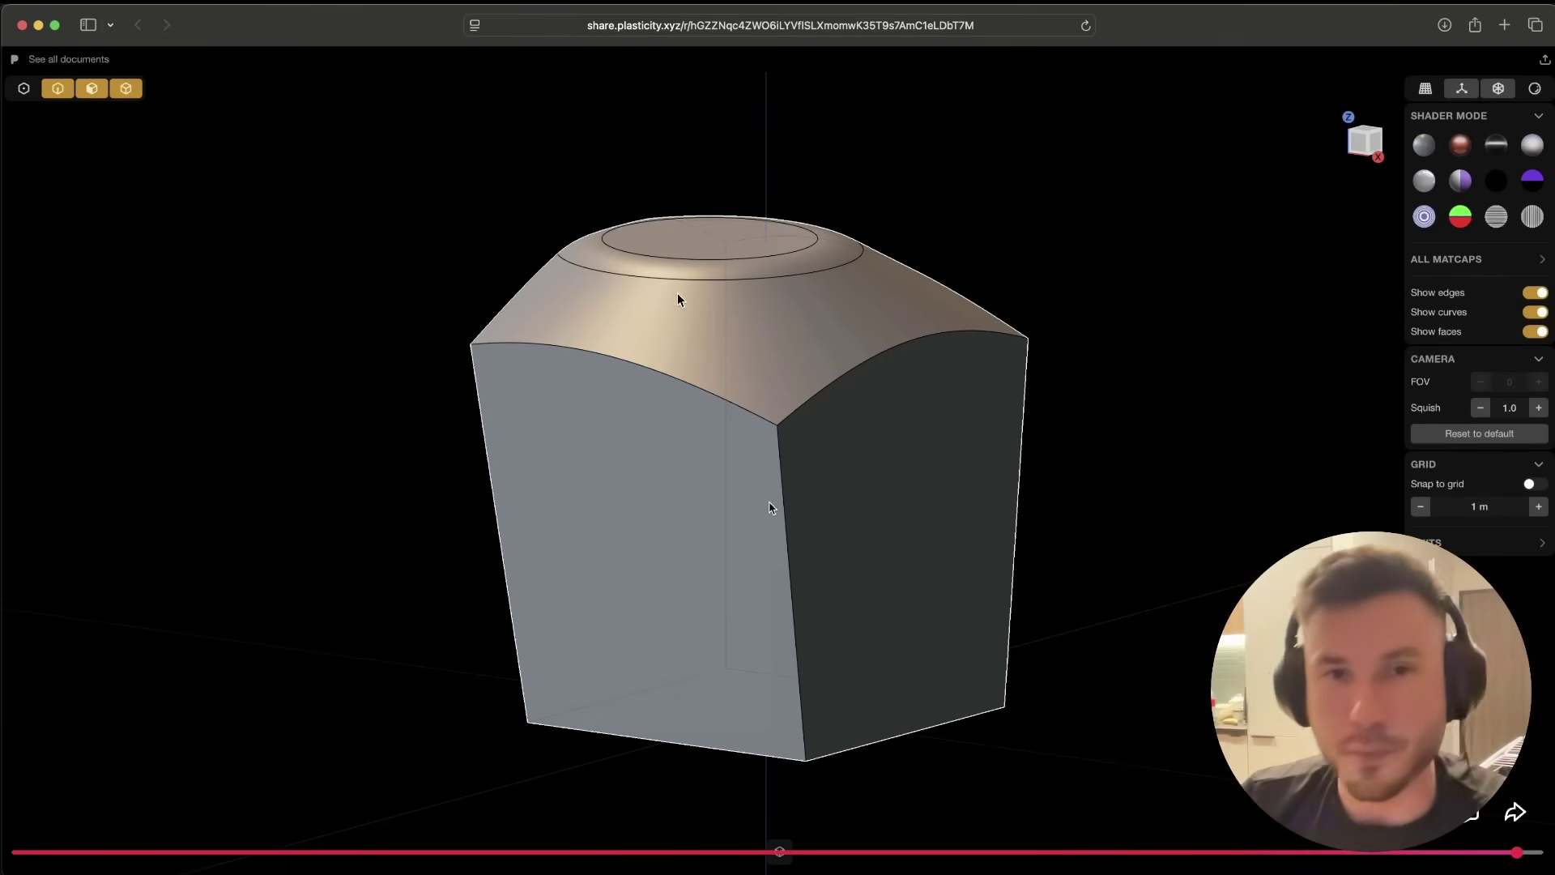
Pause the video at 9:39, exit fullscreen, and open a new browser tab
{"action": "left_click", "coordinate": [781, 361]}
{"action": "key", "text": "Escape"}
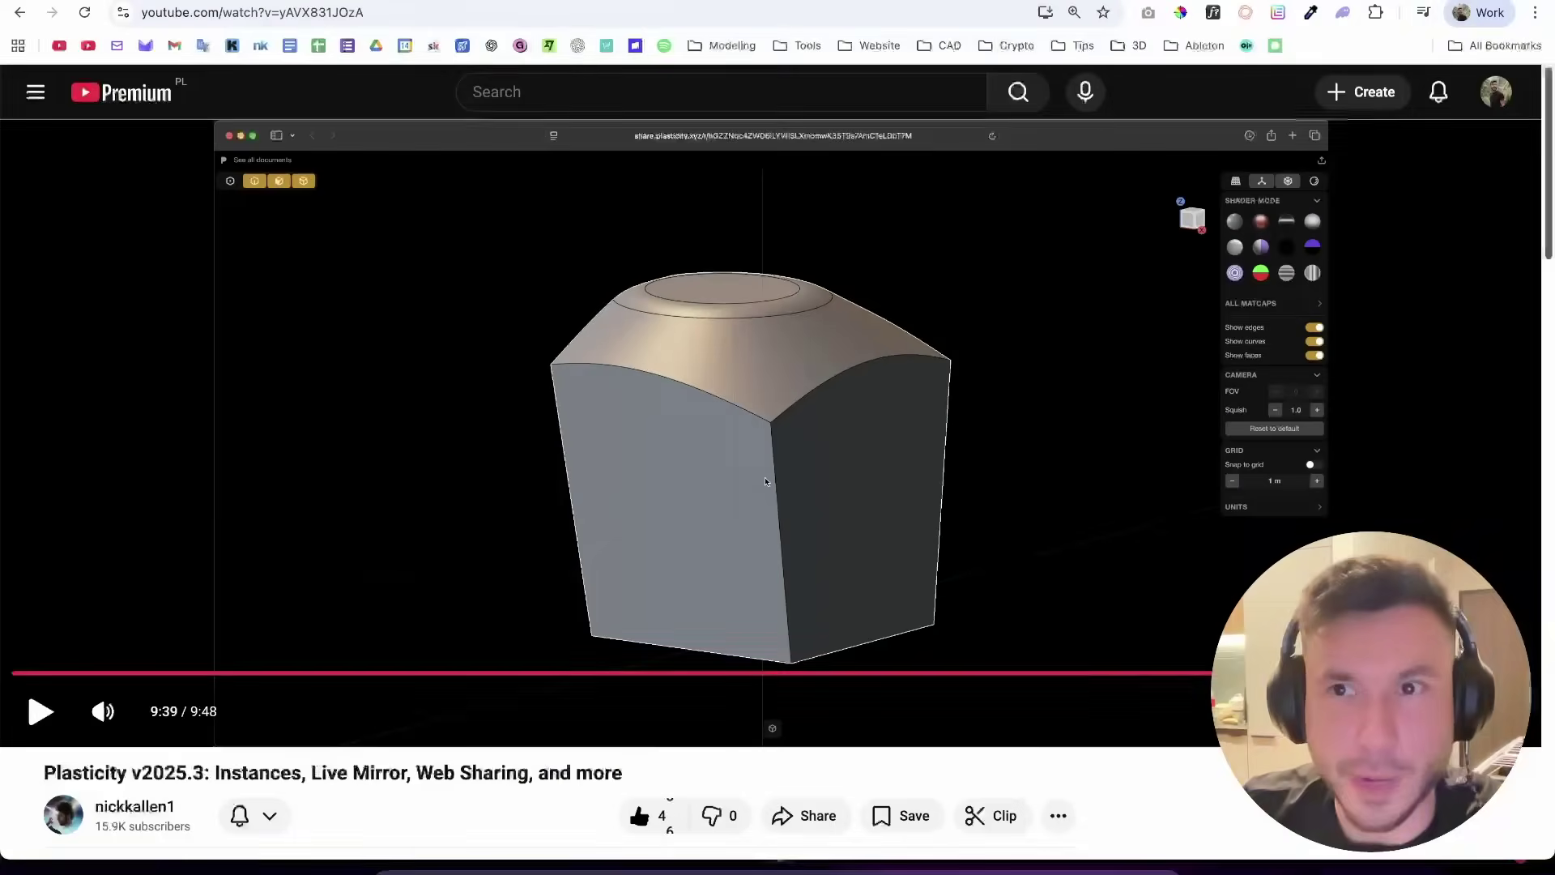
{"action": "key", "text": "super+t"}
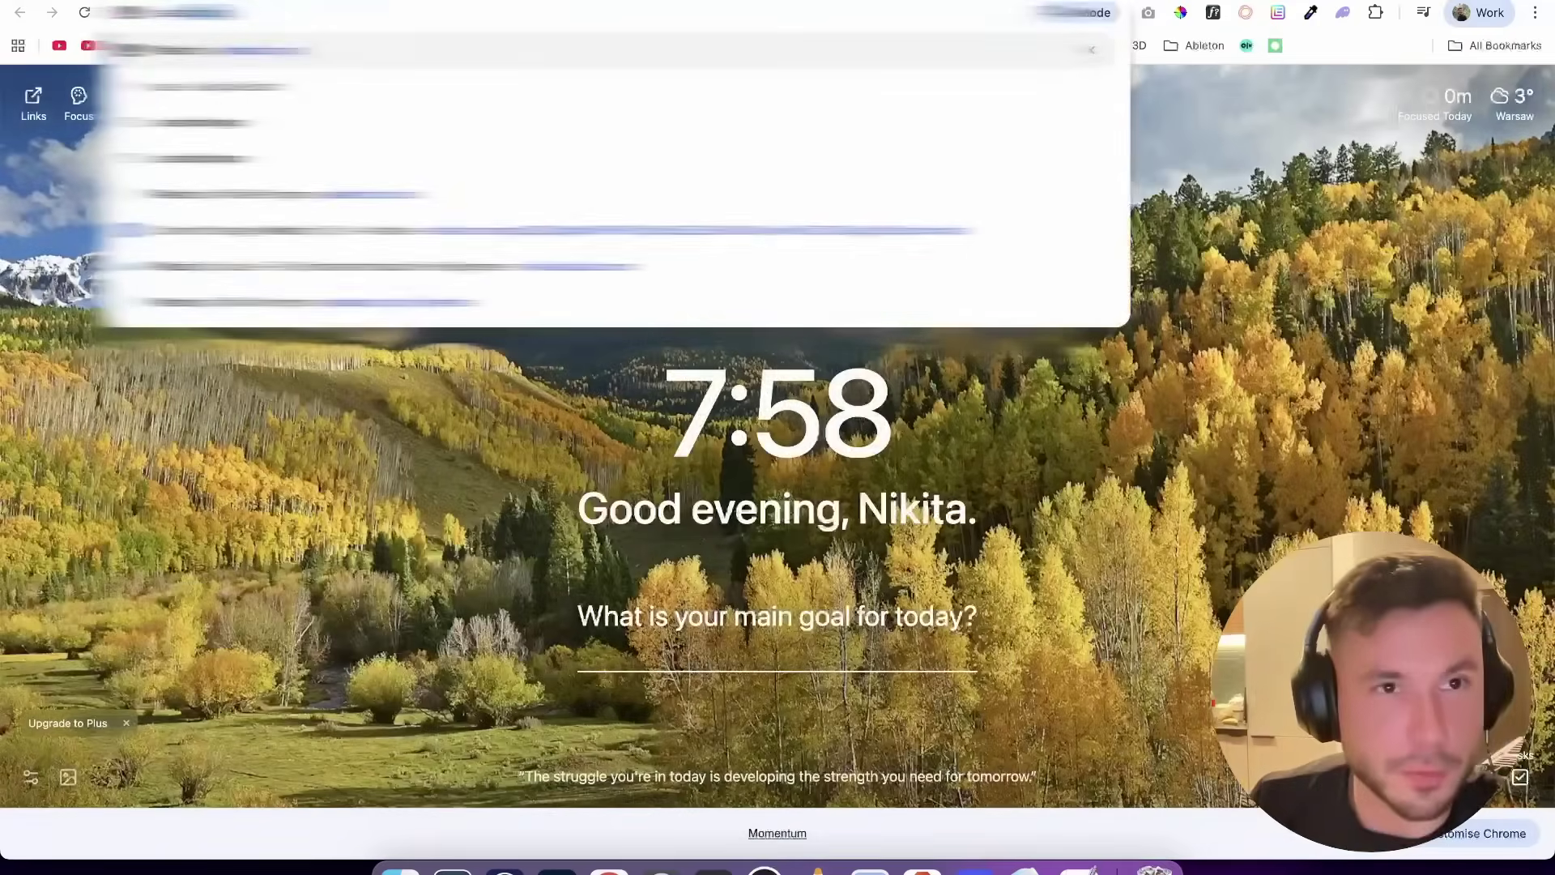
Go to plasticity.xyz's pricing page and start checkout for the Indie plan
{"action": "key", "text": "Return"}
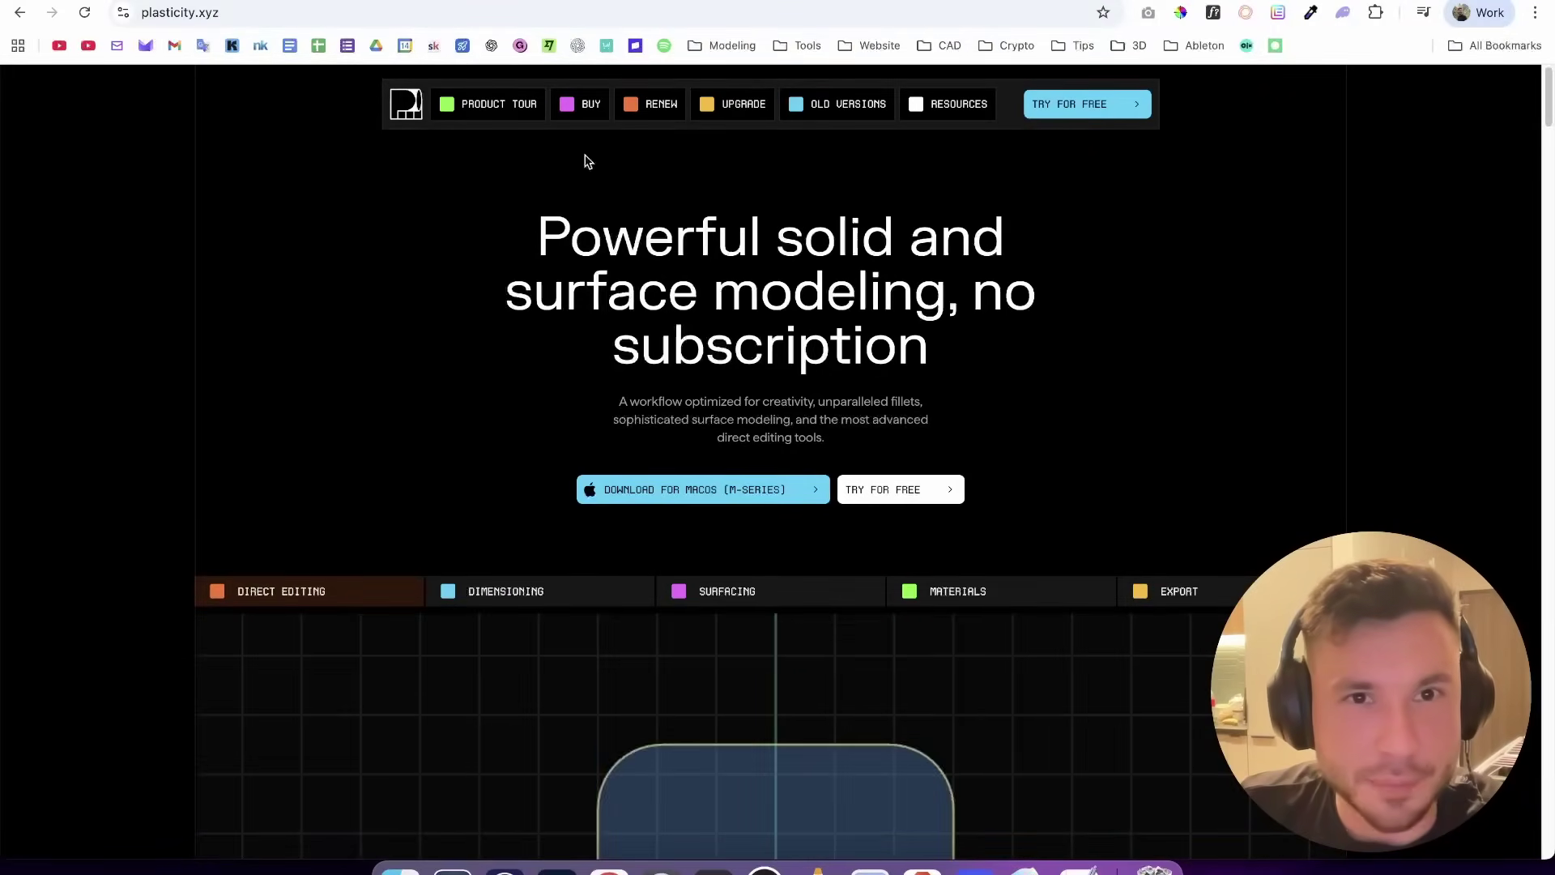
{"action": "left_click", "coordinate": [584, 104]}
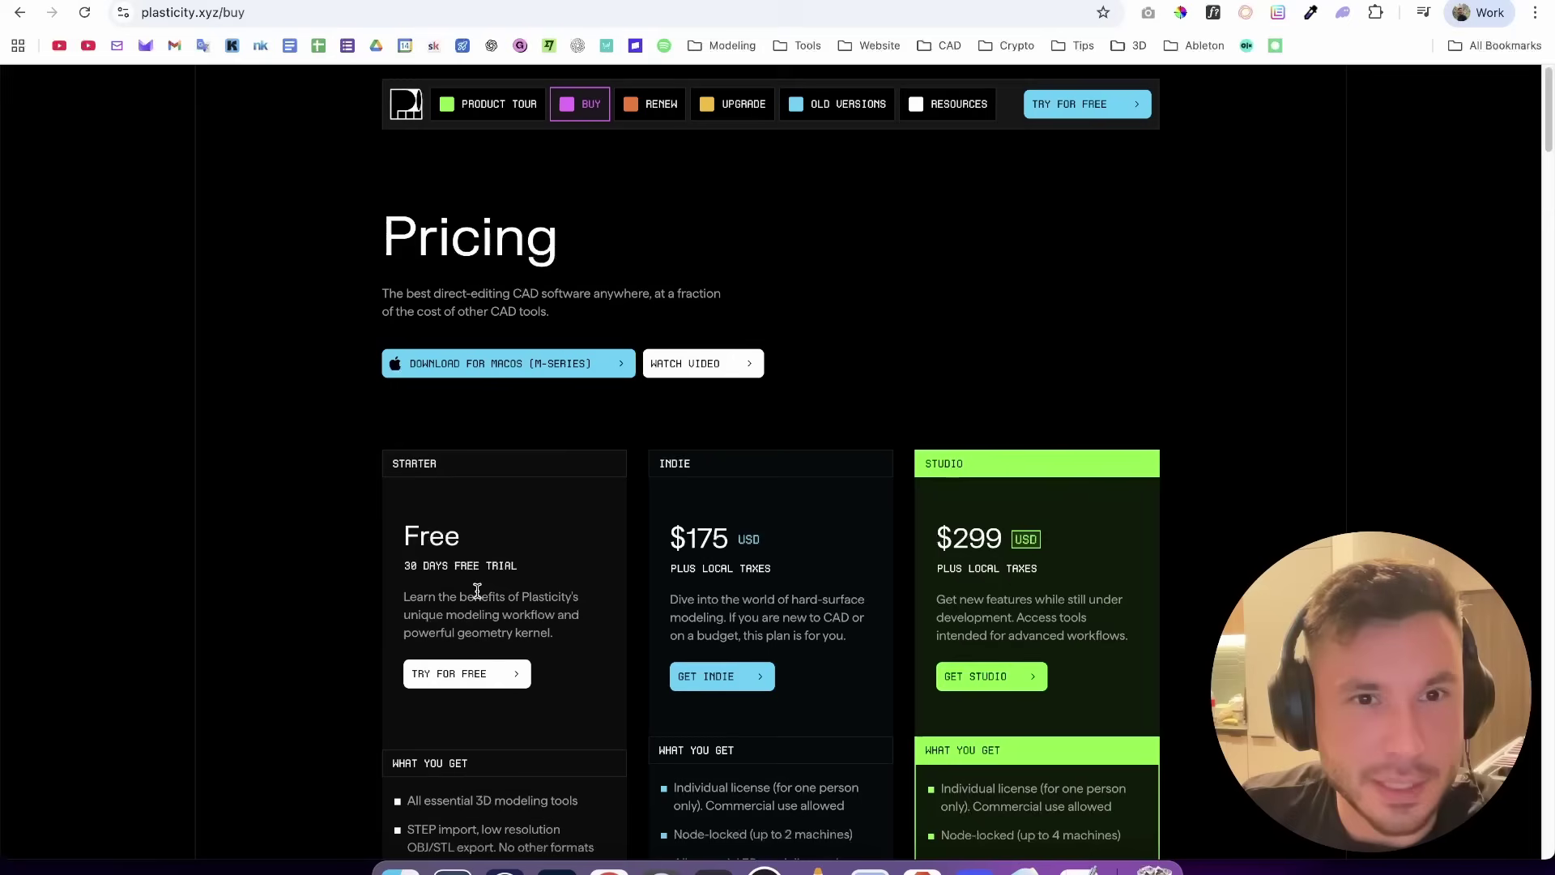
{"action": "scroll", "coordinate": [588, 263], "scroll_direction": "down", "scroll_amount": 3}
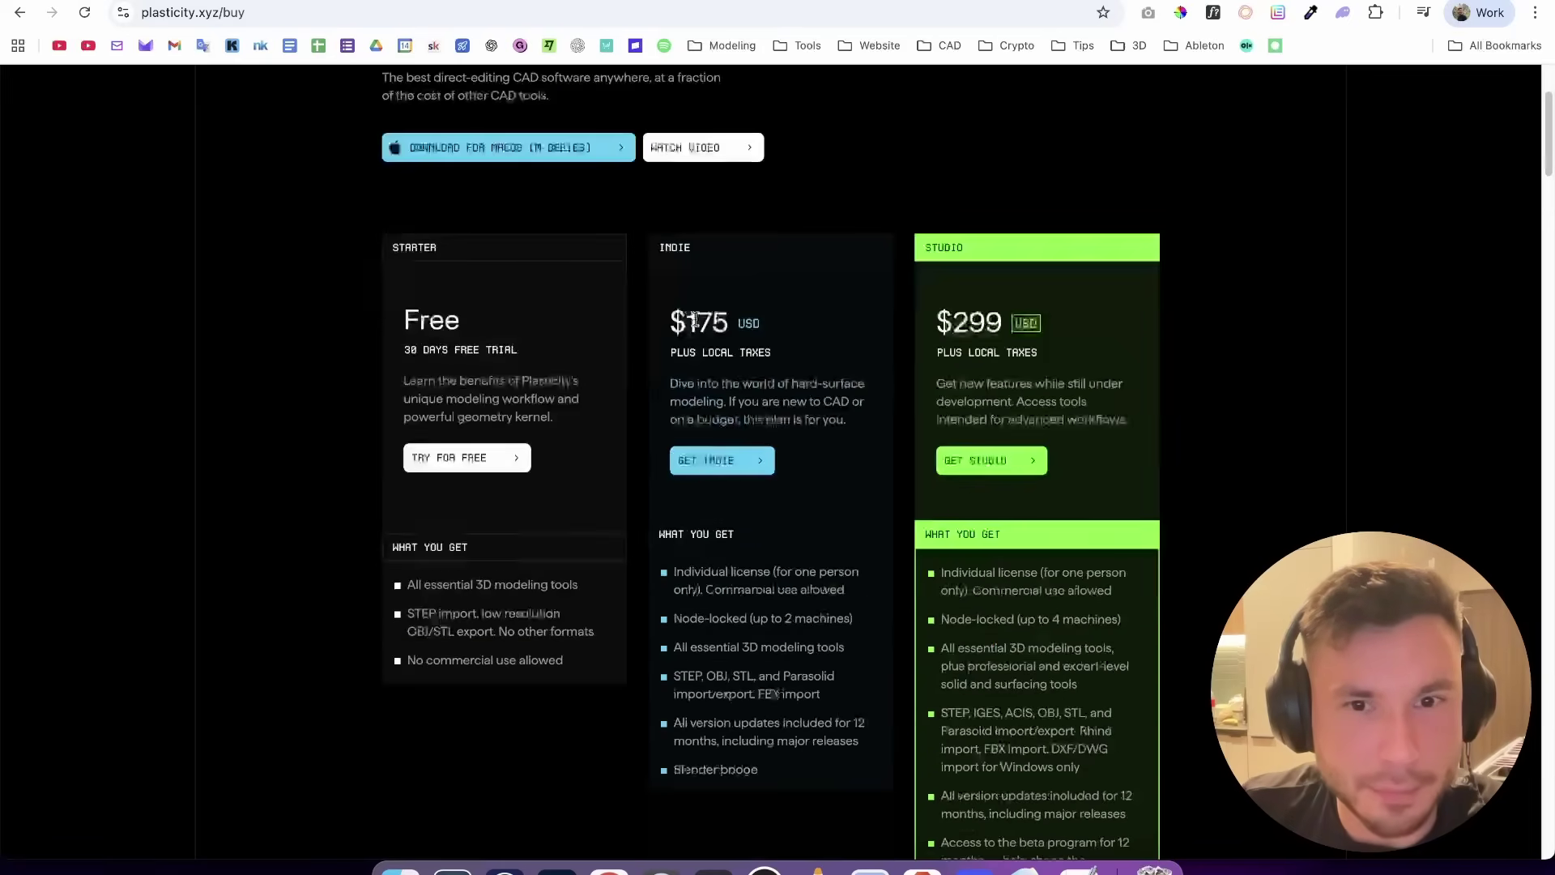
{"action": "left_click", "coordinate": [721, 472]}
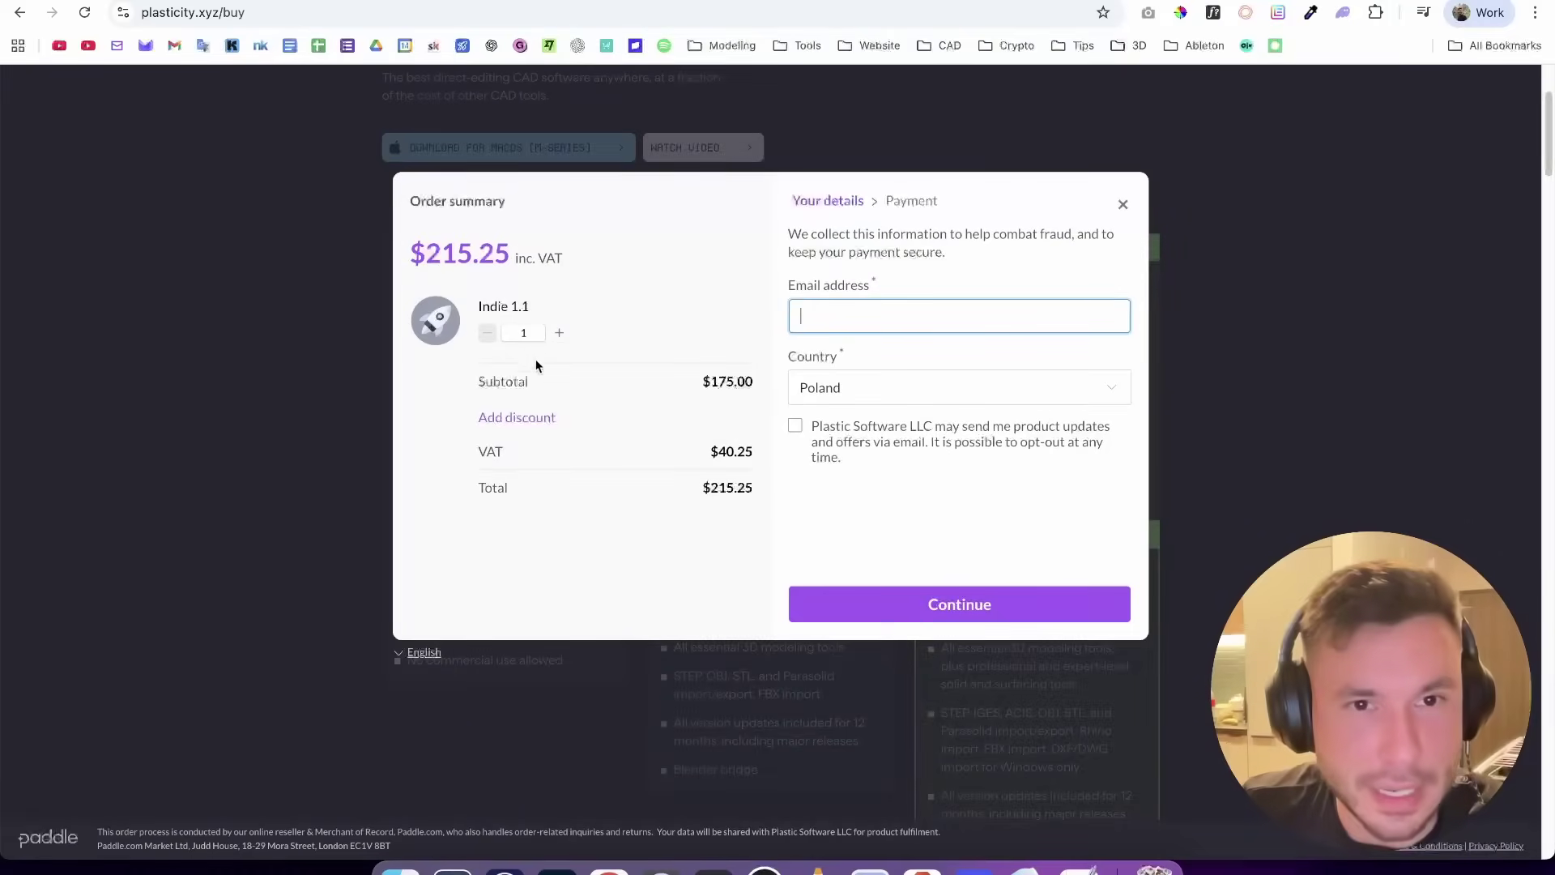
Open the discount field in checkout and enter the discount code
{"action": "left_click", "coordinate": [516, 417]}
{"action": "left_click", "coordinate": [573, 450]}
{"action": "type", "text": "NI"}
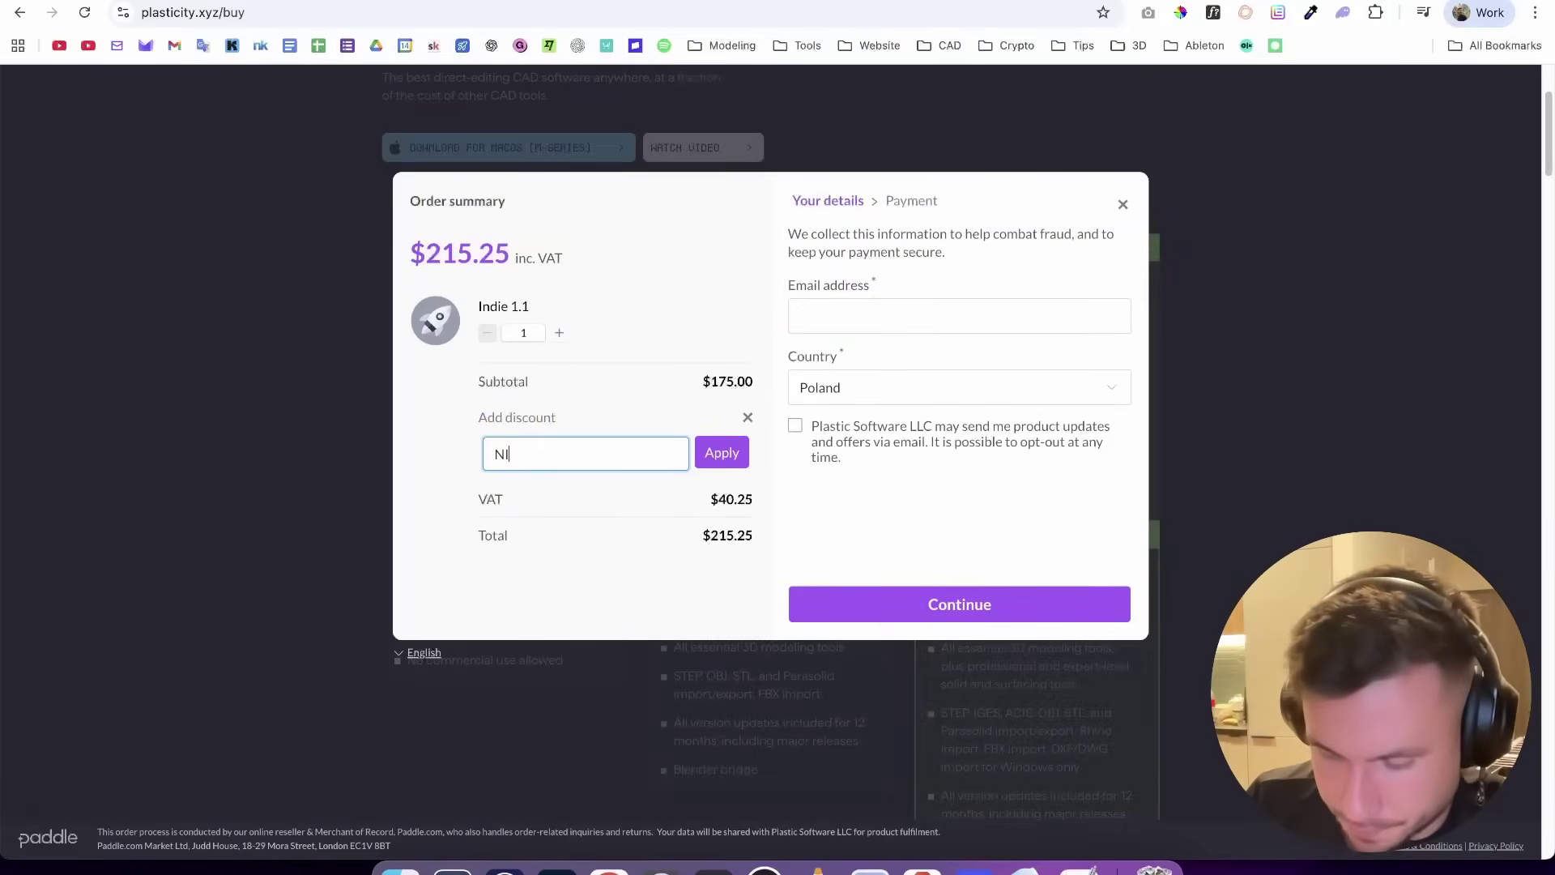
{"action": "type", "text": "KITA"}
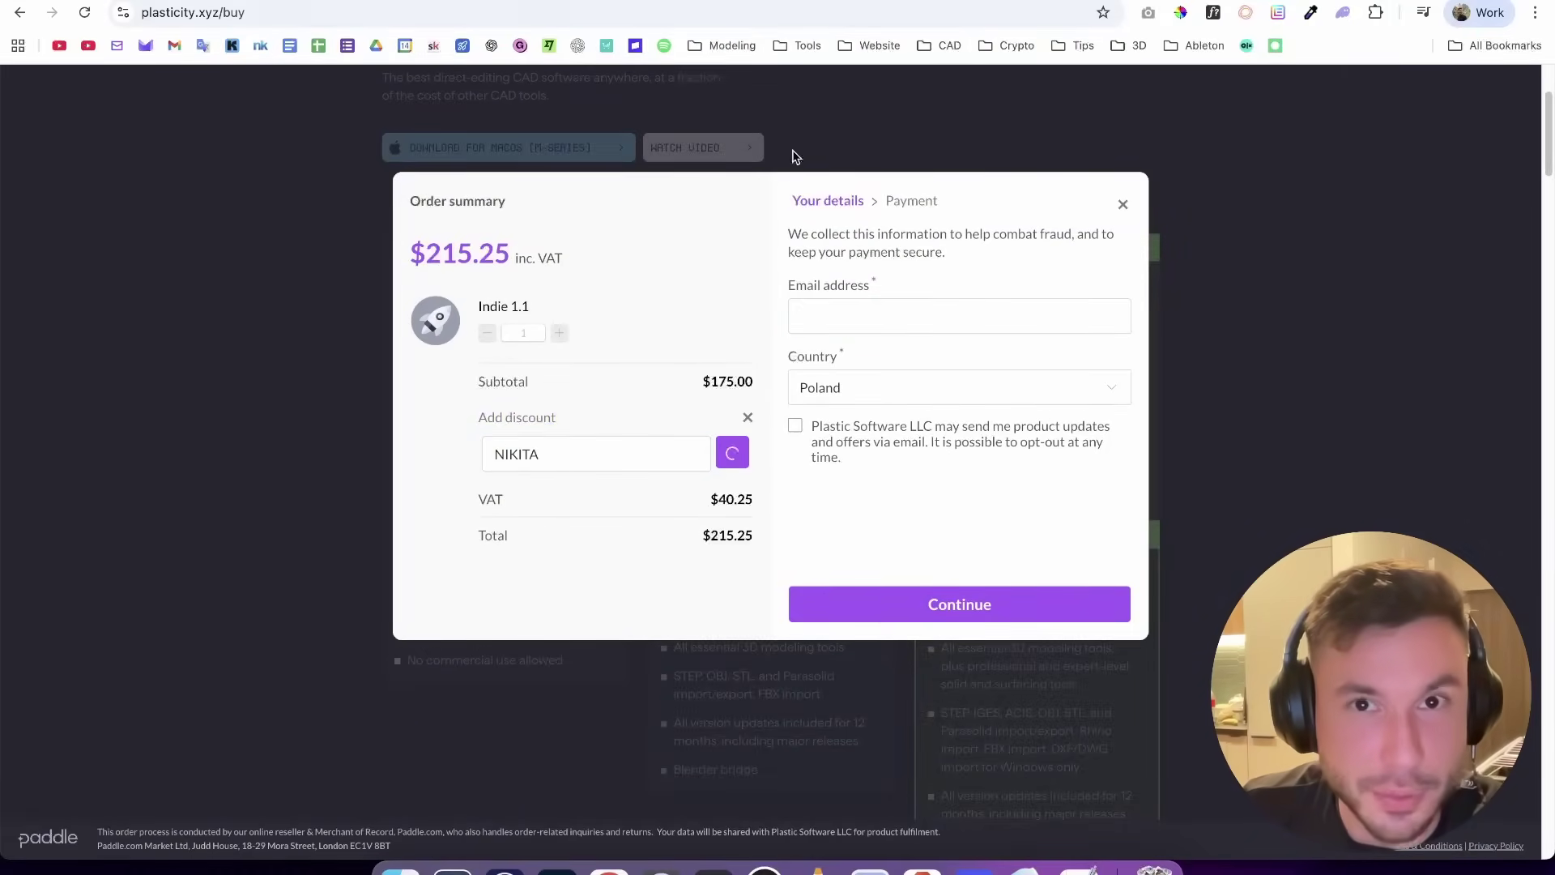
Apply the discount code, then bring the OBS Studio window to the front
{"action": "left_click", "coordinate": [722, 452]}
{"action": "key", "text": "super+Tab"}
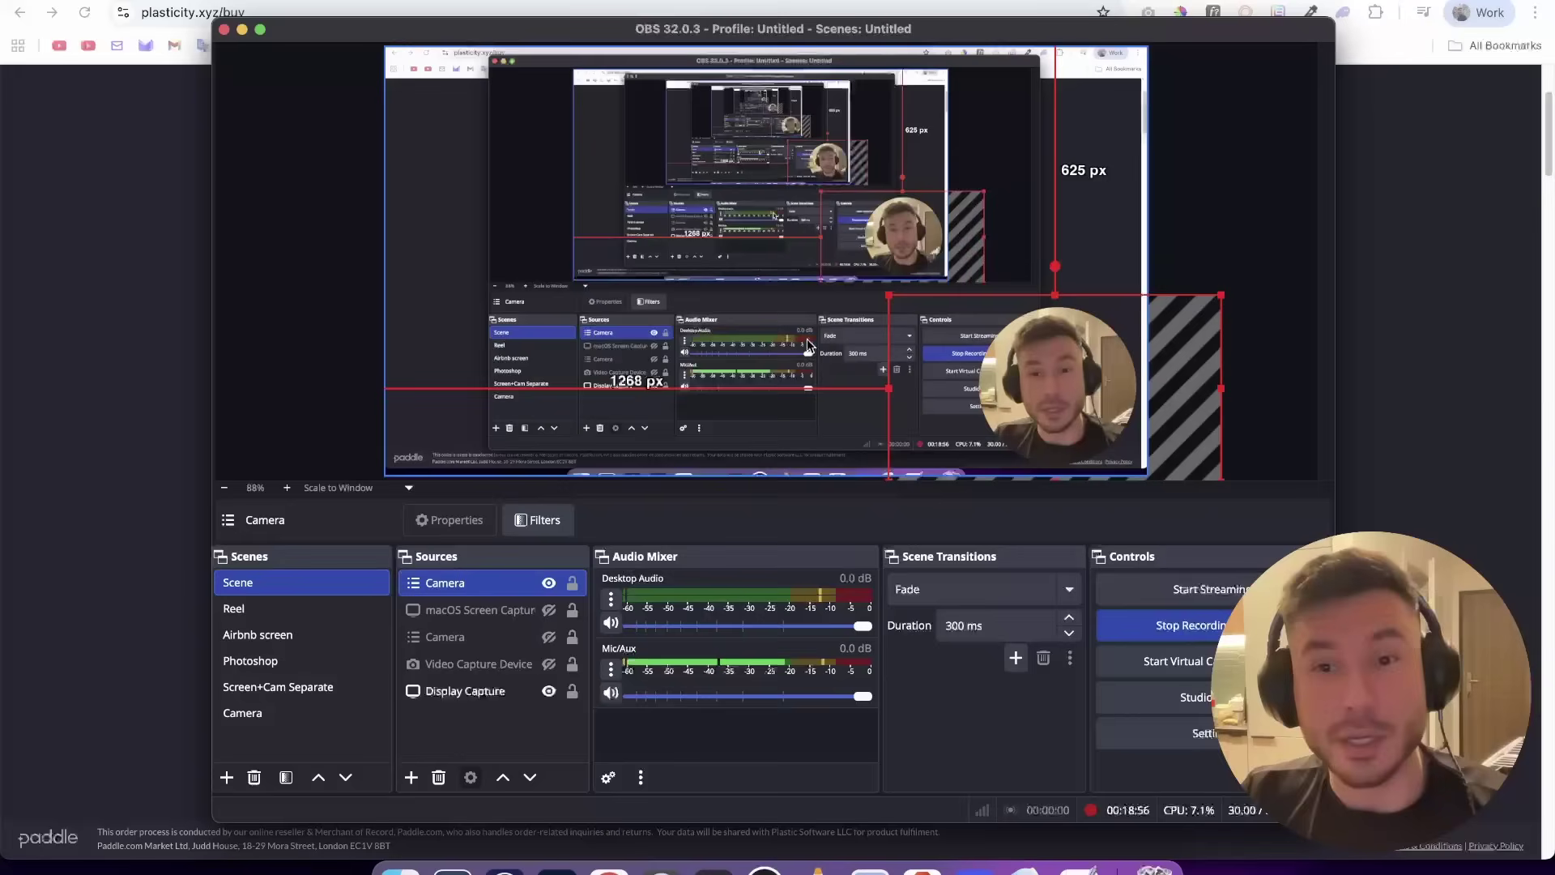